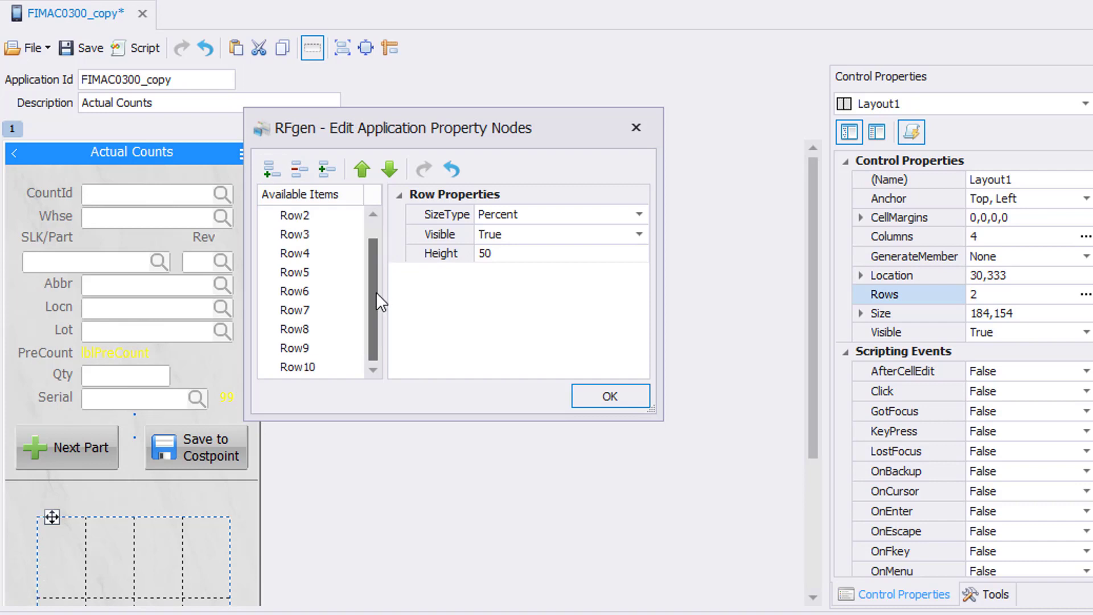
Step: Accept the layout's ten rows and set the layout height to 220
left_click(607, 396)
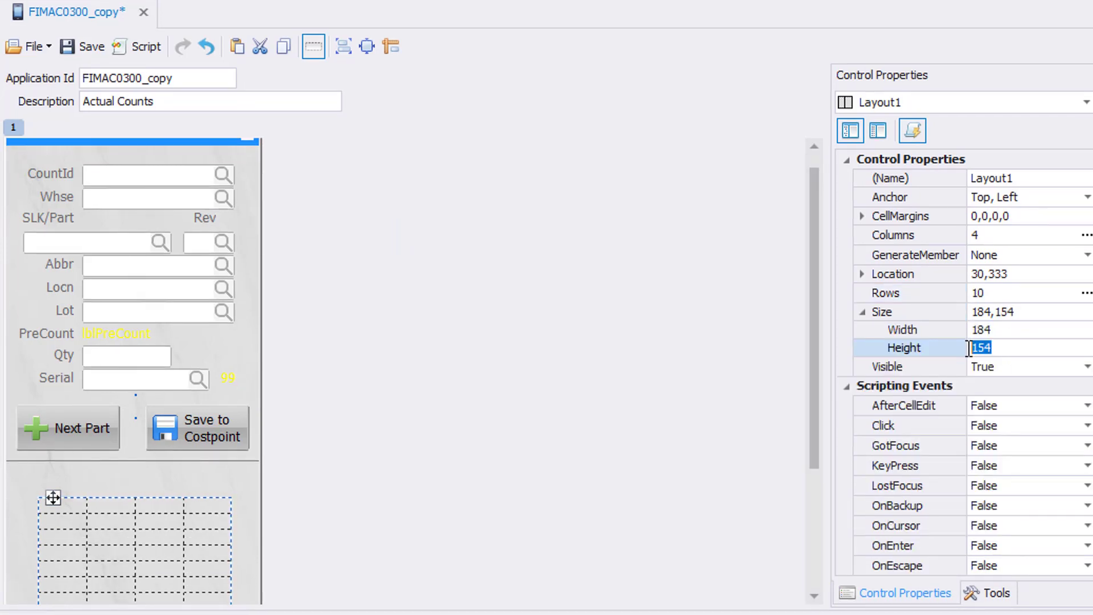
type("220")
key("Return")
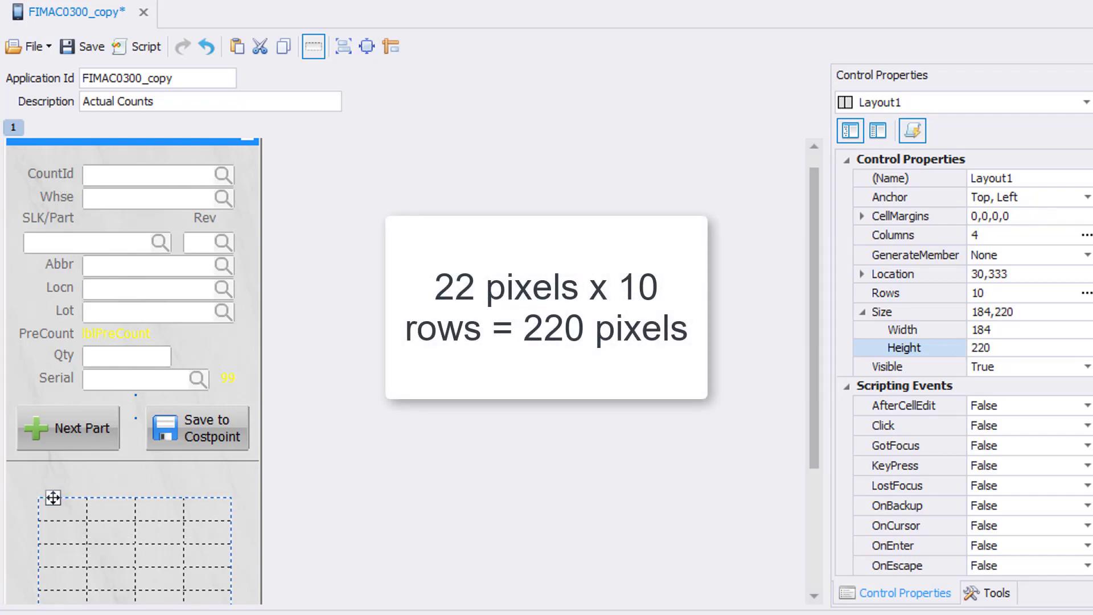
Step: Move the CountId and Whse labels and entry fields into columns one and two of the layout's first two rows
left_click(50, 173)
left_click_drag(41, 171, 44, 507)
left_click(108, 175)
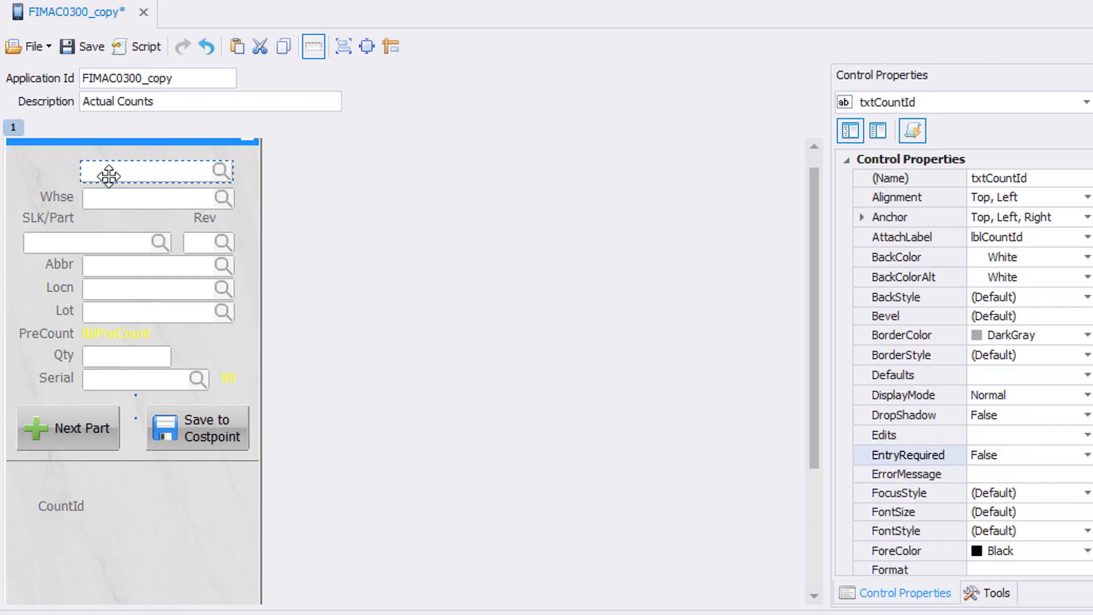
left_click_drag(108, 175, 185, 520)
left_click(58, 197)
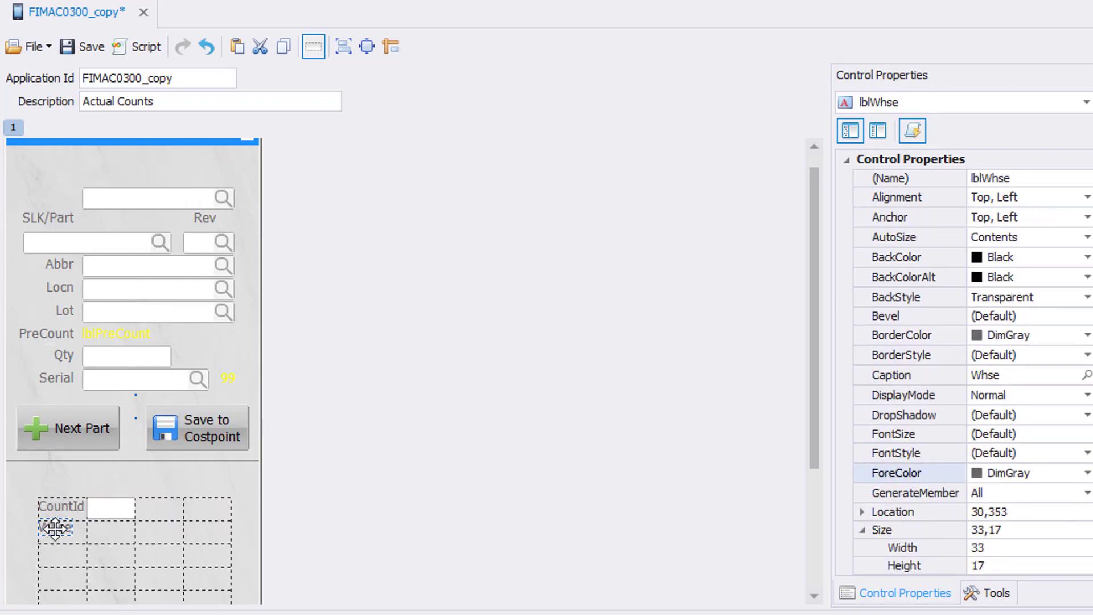
left_click(135, 200)
left_click_drag(135, 201, 138, 537)
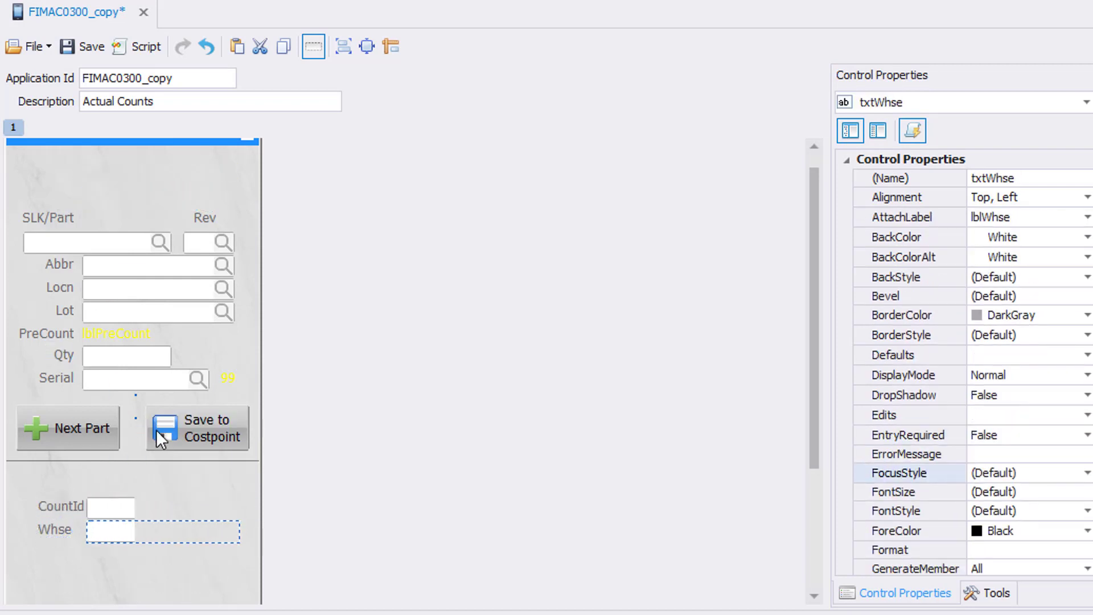
Step: Move the SLK/Part and Rev labels into columns one and four of the third row, with their entry fields beneath them in row four
left_click(63, 217)
left_click_drag(63, 217, 77, 553)
left_click(205, 215)
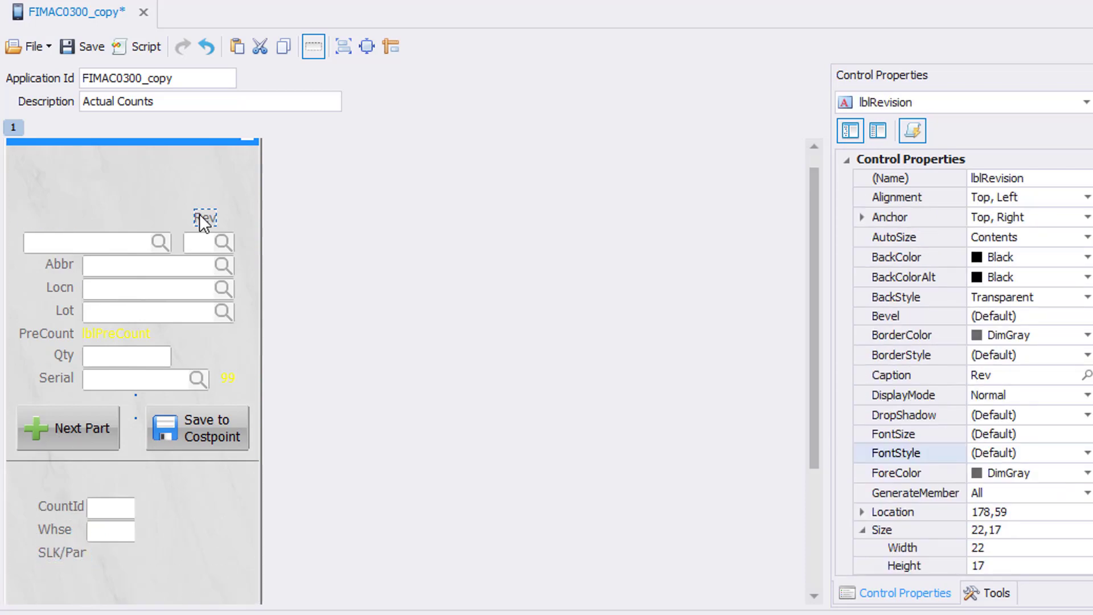
left_click_drag(205, 215, 203, 553)
left_click(88, 244)
left_click_drag(88, 244, 64, 577)
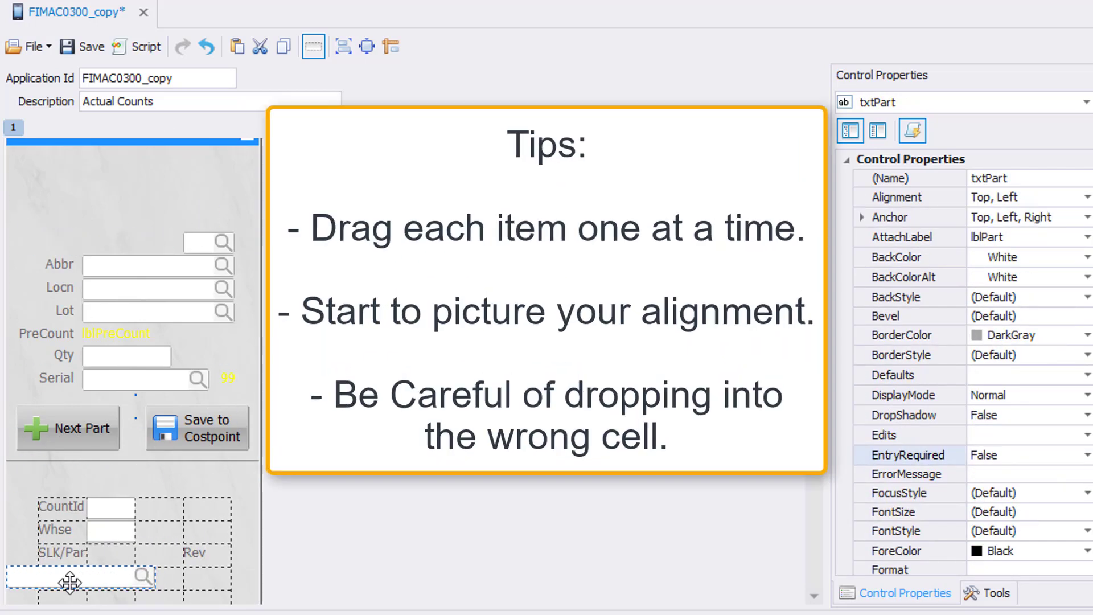
left_click(199, 244)
left_click_drag(199, 244, 204, 576)
Step: Move the Abbr, Locn and Lot labels and entry fields into columns one and two of layout rows five to seven
left_click(59, 264)
left_click_drag(60, 263, 55, 597)
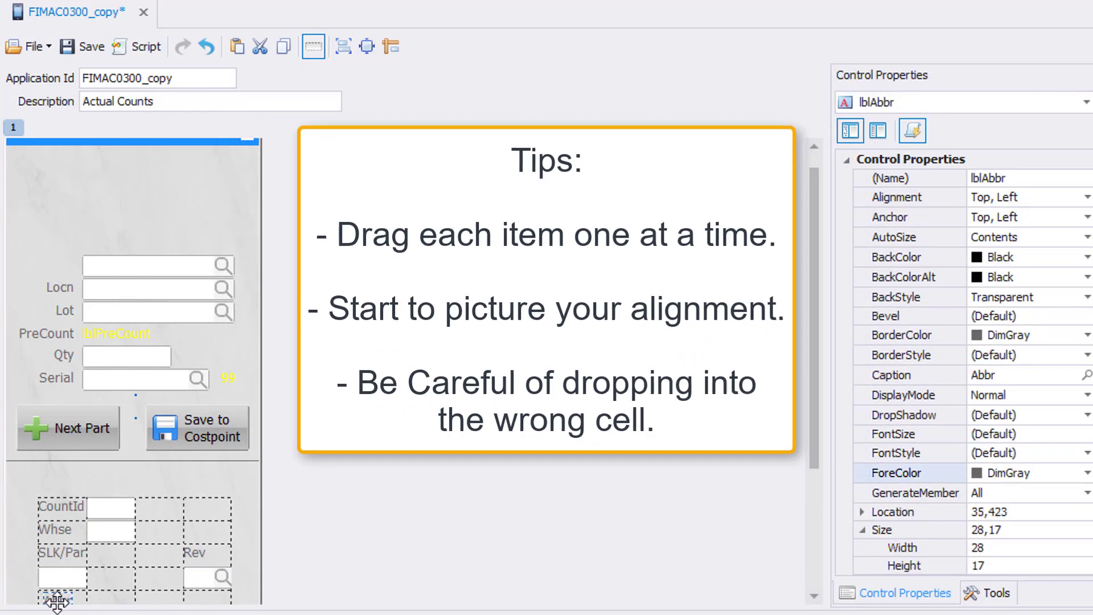
left_click(127, 266)
left_click_drag(127, 267, 135, 598)
scroll(802, 436, "down", 3)
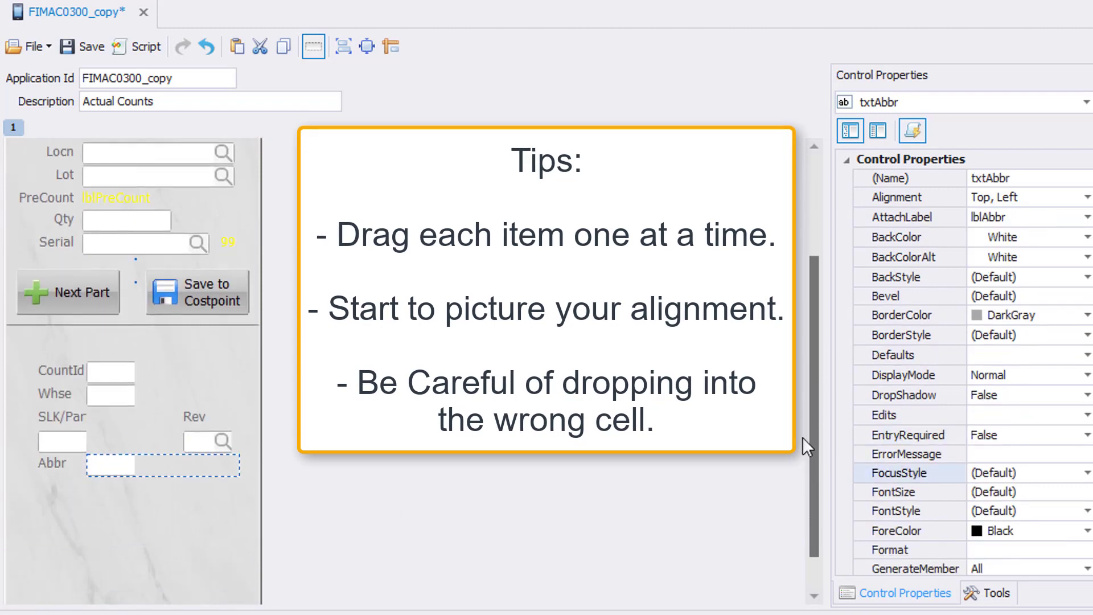
left_click(64, 194)
left_click_drag(69, 199, 57, 488)
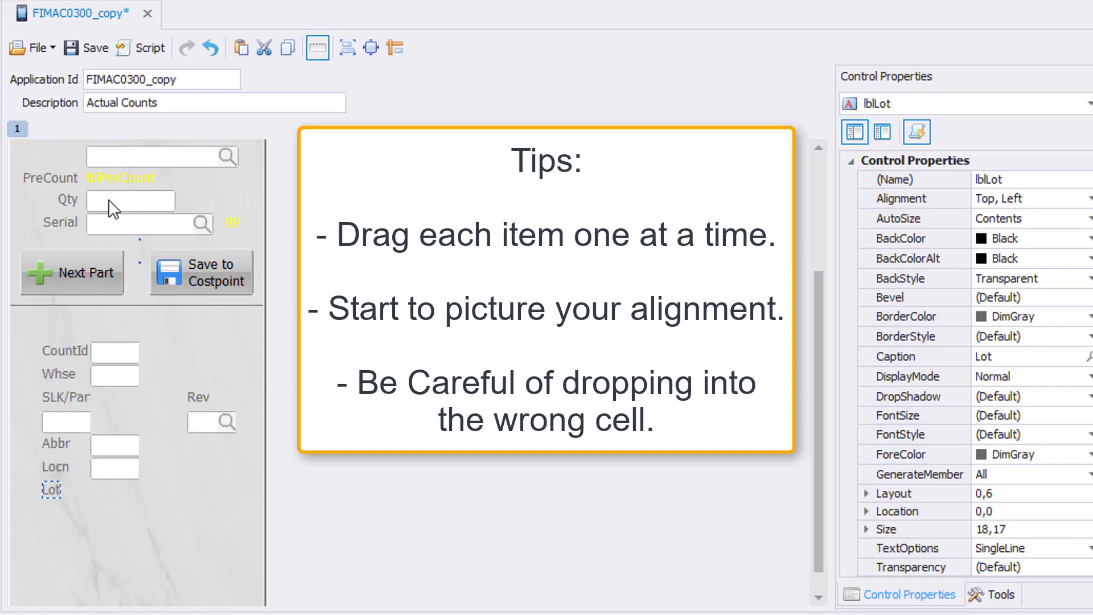
left_click_drag(131, 153, 117, 490)
Step: Move the PreCount label and value into layout row eight, and the Qty label and entry field into row nine
left_click_drag(57, 178, 62, 513)
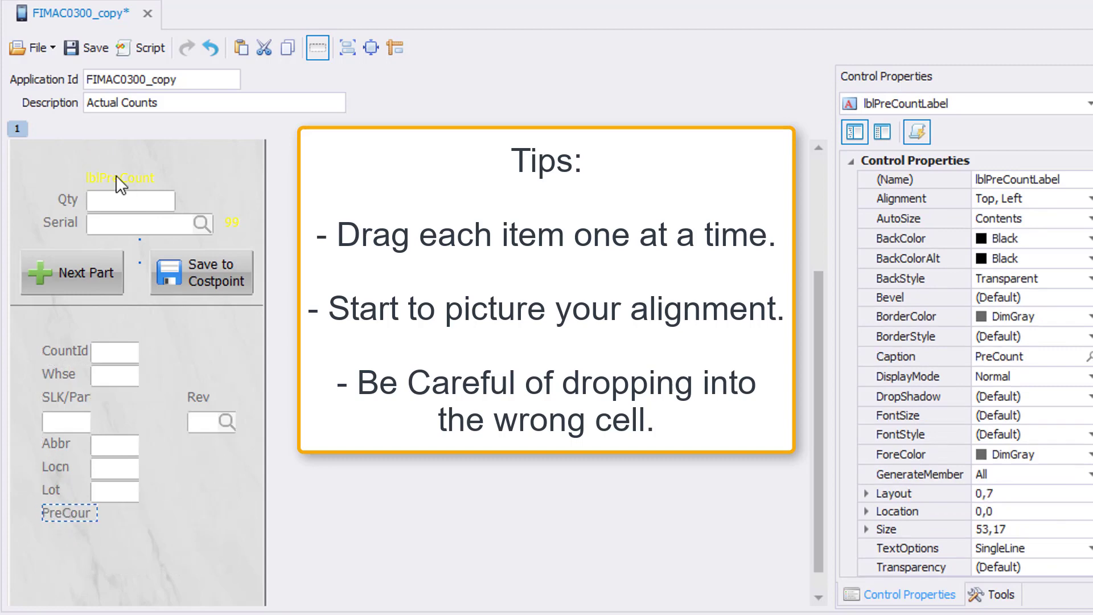
left_click_drag(120, 178, 122, 514)
left_click_drag(67, 199, 54, 536)
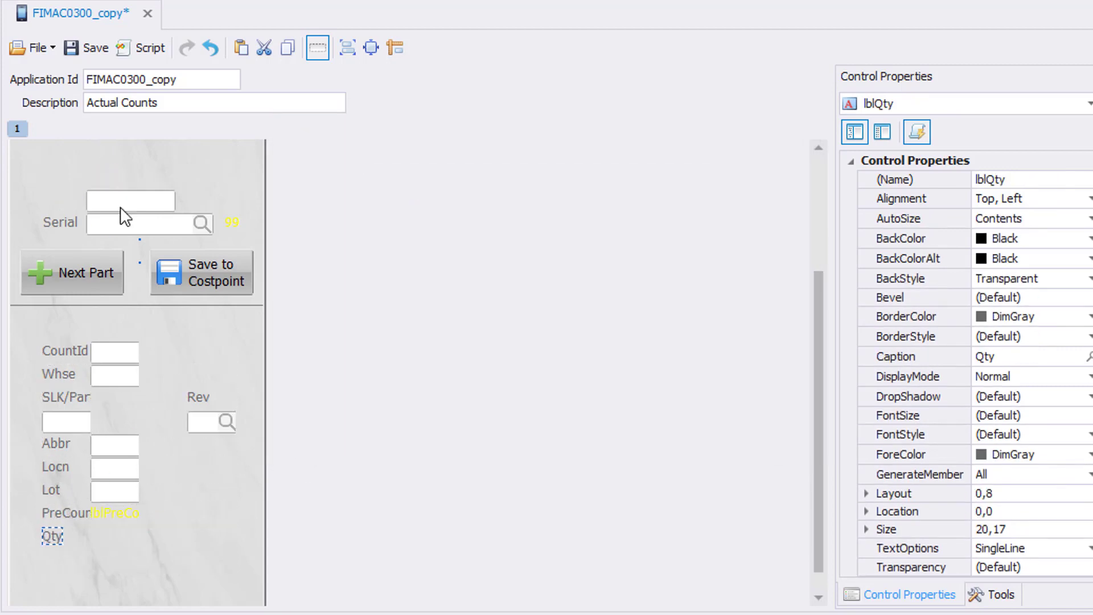
left_click_drag(130, 200, 117, 538)
Step: Place the Serial label, its entry field and the yellow serial count label in columns one, two and four of the layout's last row
left_click_drag(57, 209, 57, 547)
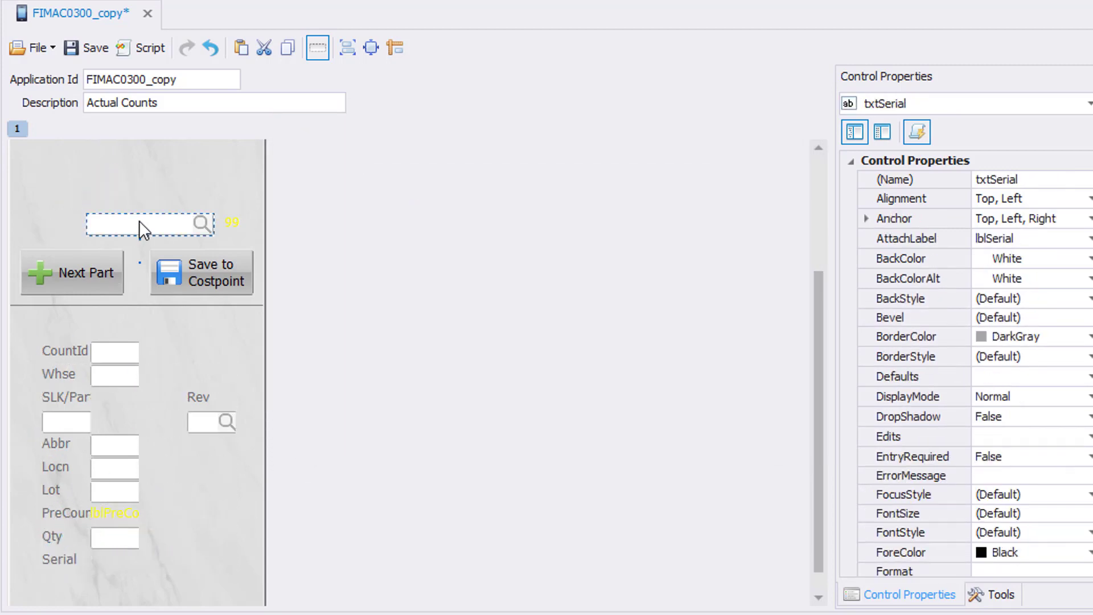
left_click_drag(139, 220, 143, 558)
left_click_drag(232, 222, 205, 561)
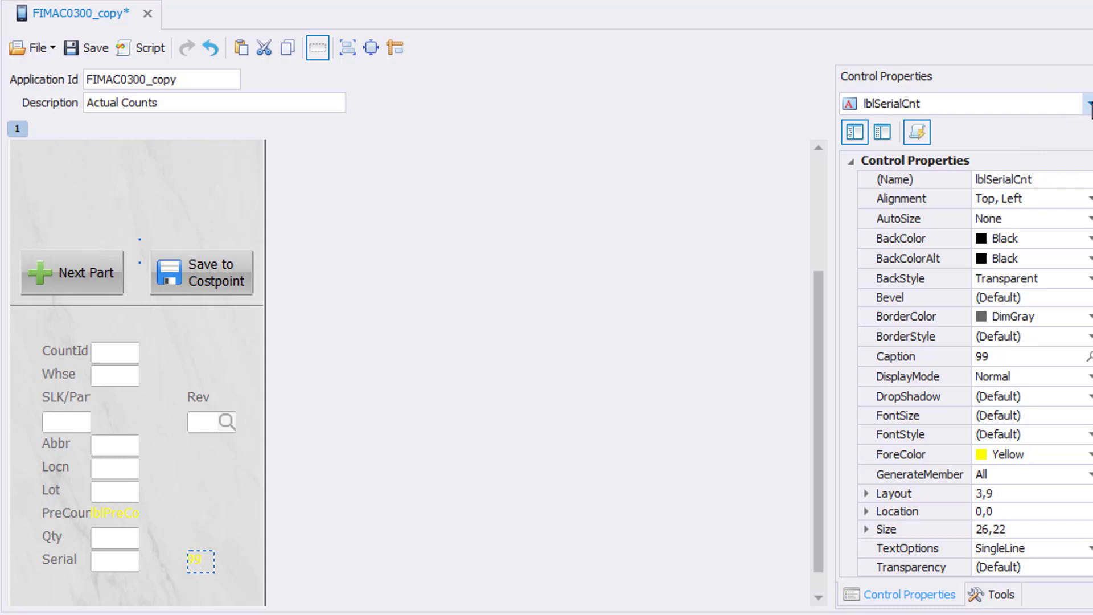
Step: Set the size type of Column1 in Layout1 to AutoSize
left_click(1089, 104)
left_click(1091, 239)
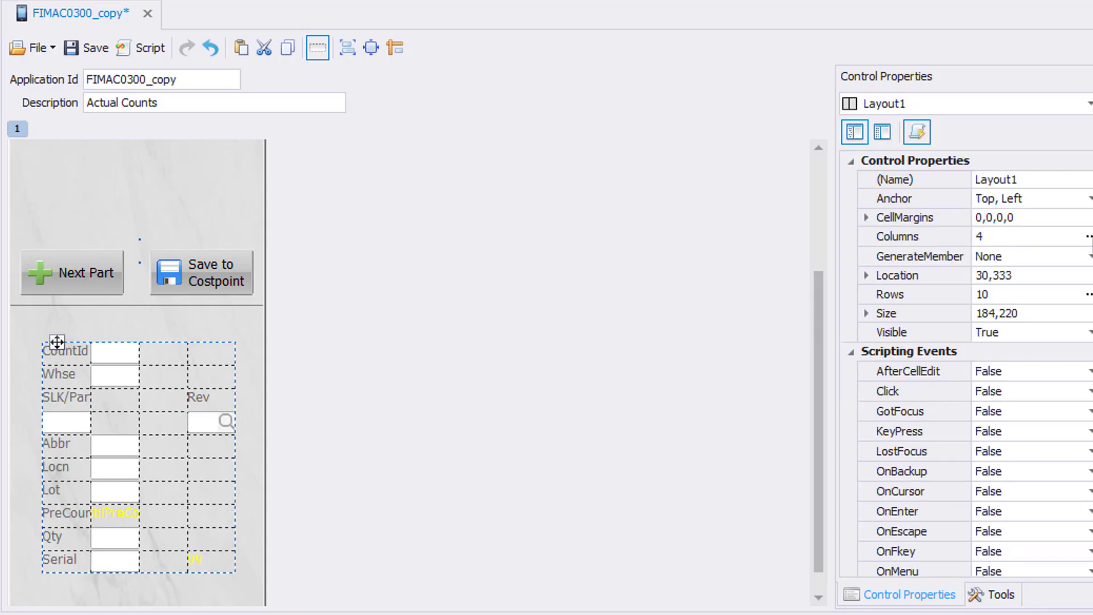
left_click(1089, 236)
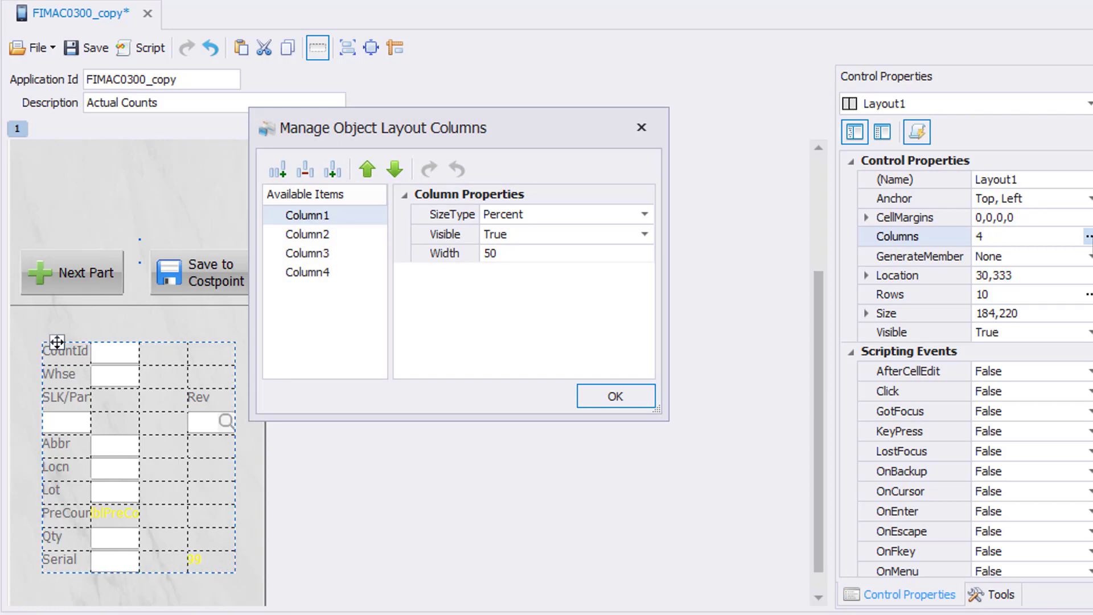
left_click(310, 216)
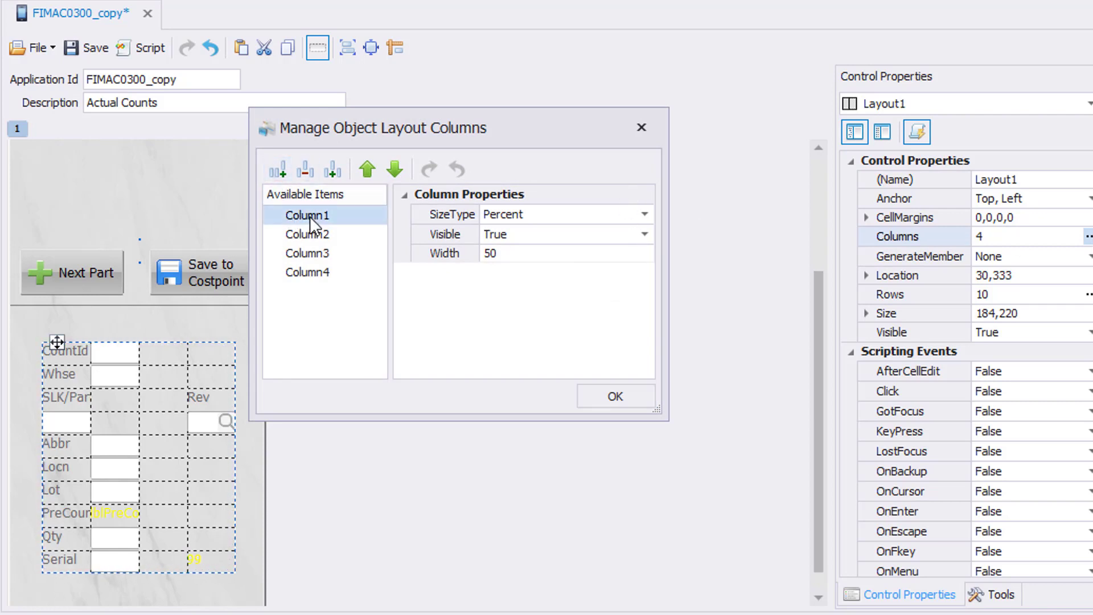
left_click(648, 214)
left_click(619, 263)
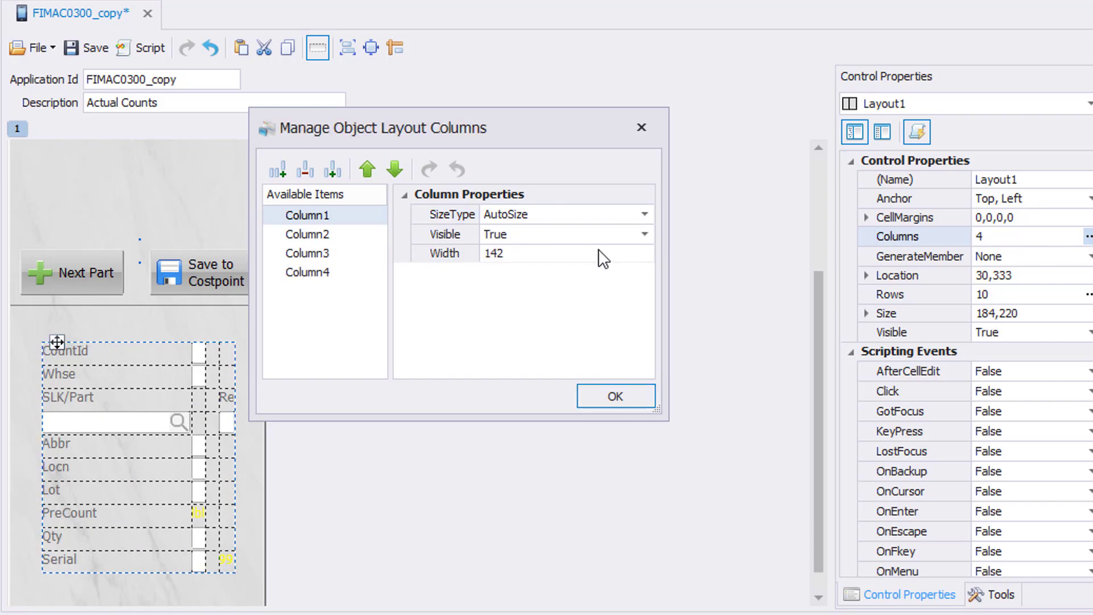
Step: Set Column4's size type to AutoSize, then shorten the SLK/Part entry field to about the width of its label
left_click(310, 272)
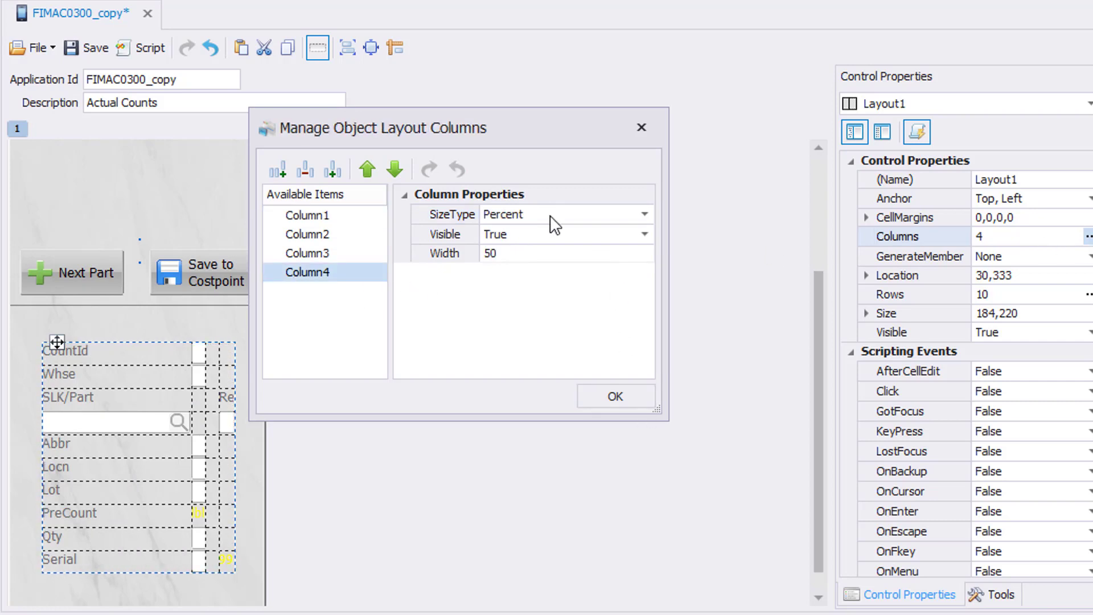
left_click(646, 215)
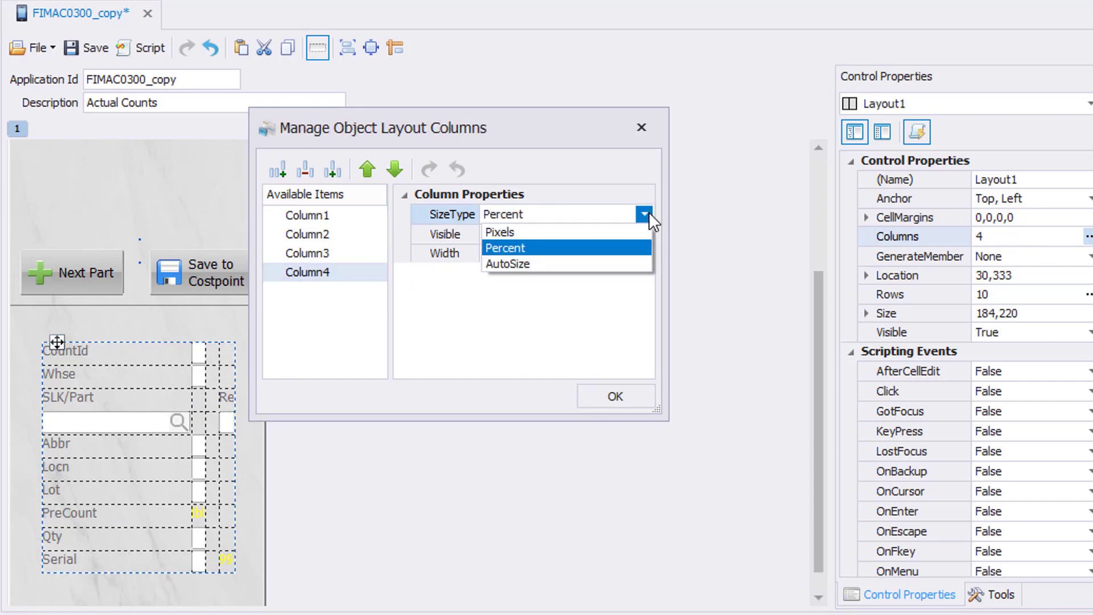
left_click(614, 262)
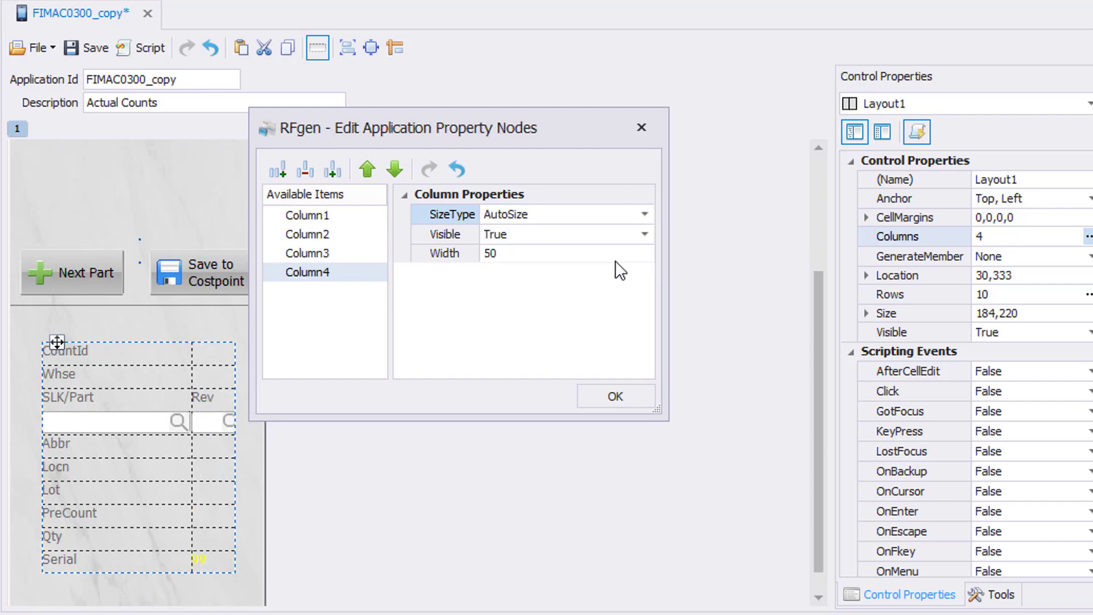
left_click(614, 398)
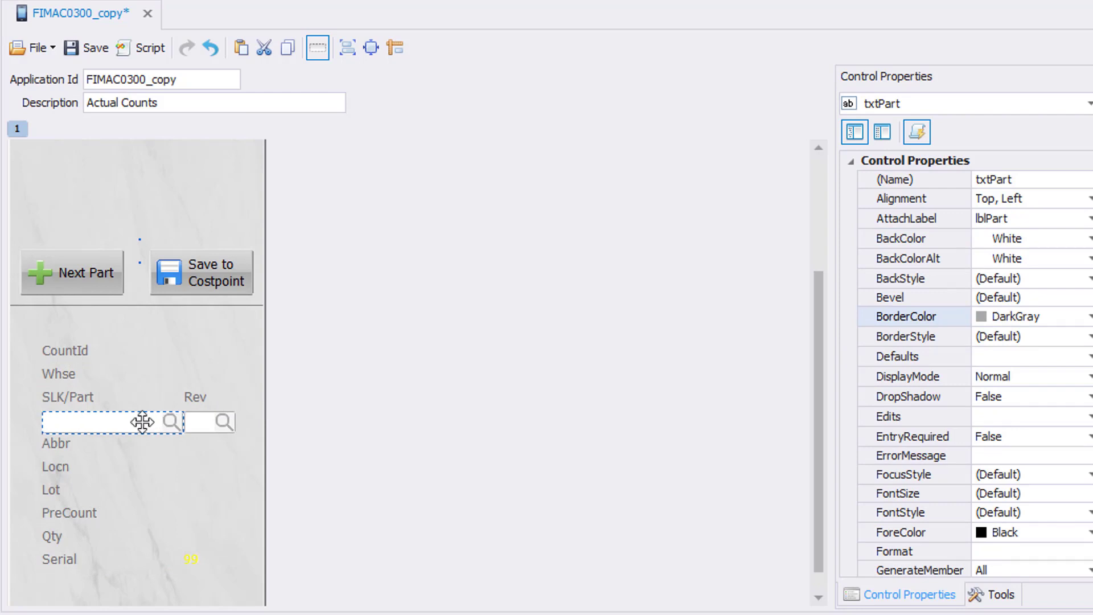
left_click_drag(172, 422, 94, 429)
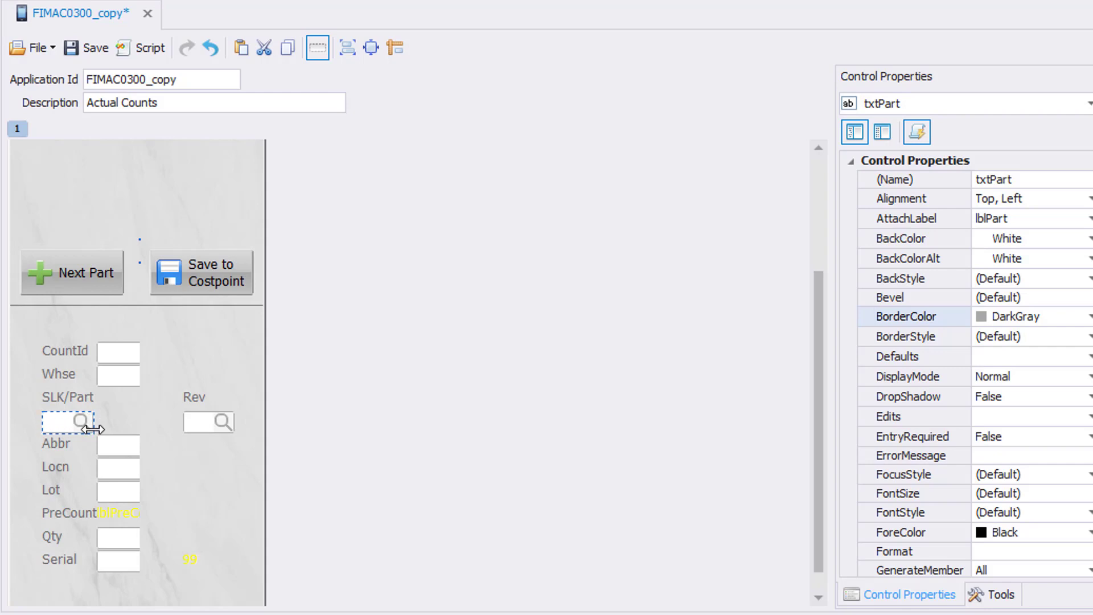
Step: Set the alignment of all nine first-column labels, from CountId to Serial, to Top, Right
left_click(78, 353)
left_click(66, 374, "ctrl")
left_click(64, 397, "ctrl")
left_click(56, 448, "ctrl")
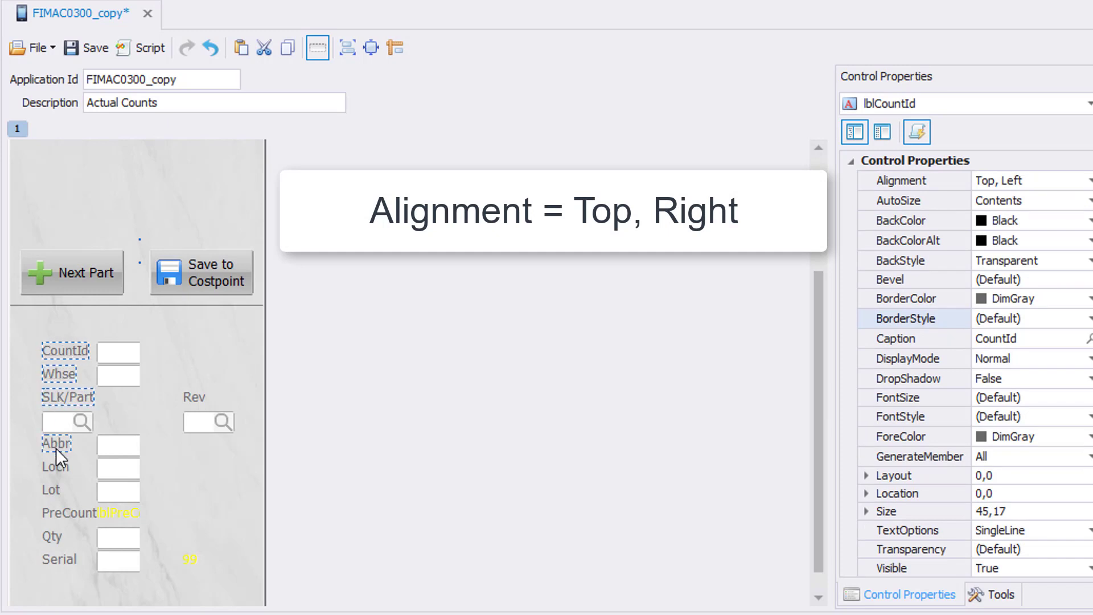
left_click(55, 467, "ctrl")
left_click(51, 490, "ctrl")
left_click(57, 513, "ctrl")
left_click(52, 537, "ctrl")
left_click(57, 559, "ctrl")
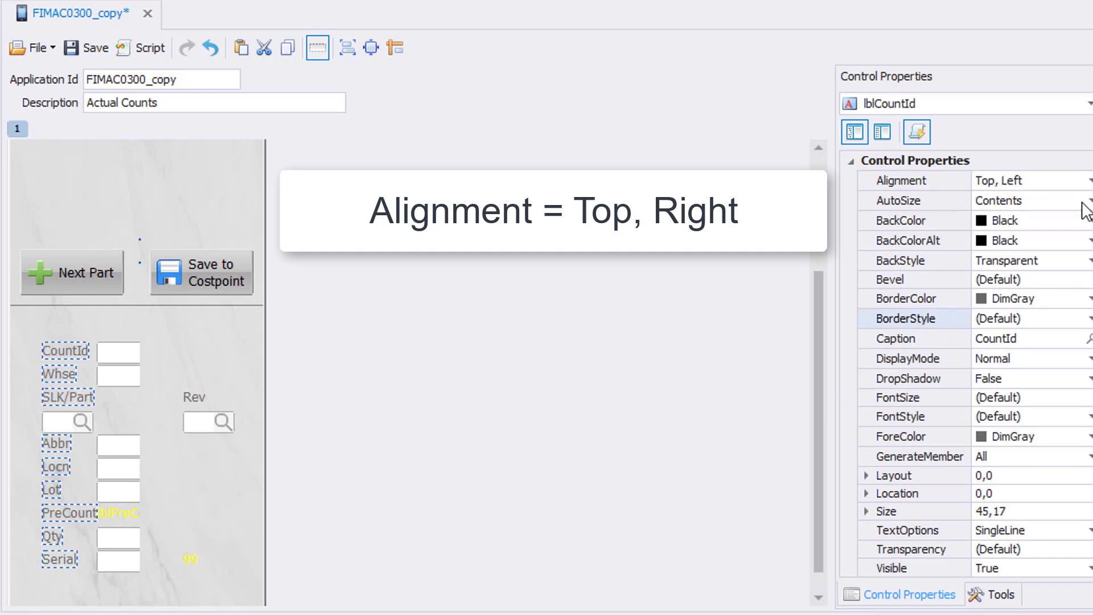
left_click(1088, 180)
left_click(1079, 243)
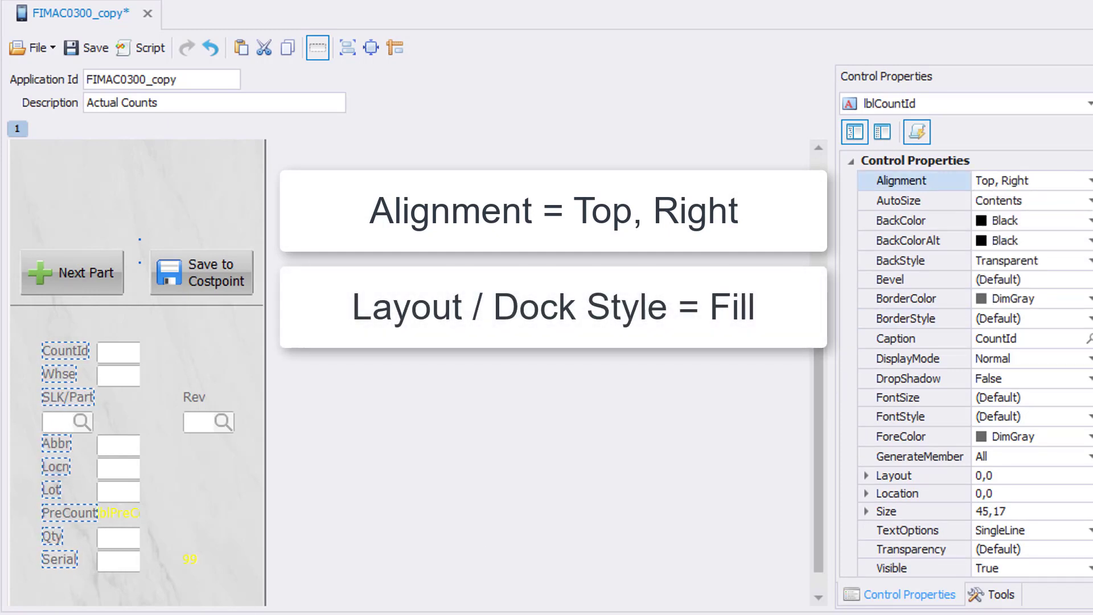
Step: Set the selected labels' layout dock style to Fill and their right margin to 3
left_click(866, 476)
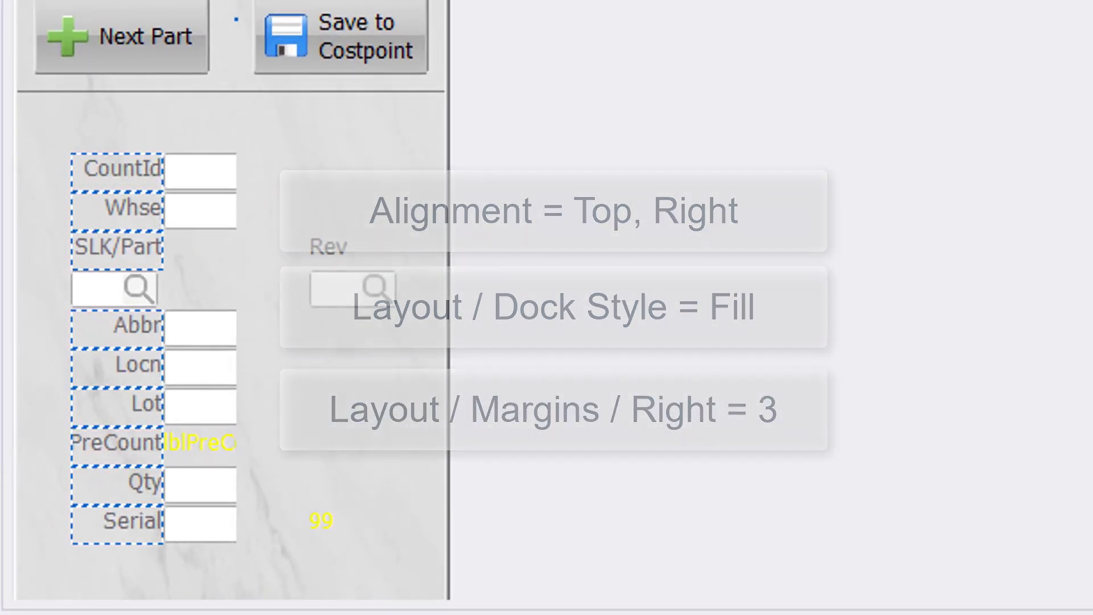
key("Return")
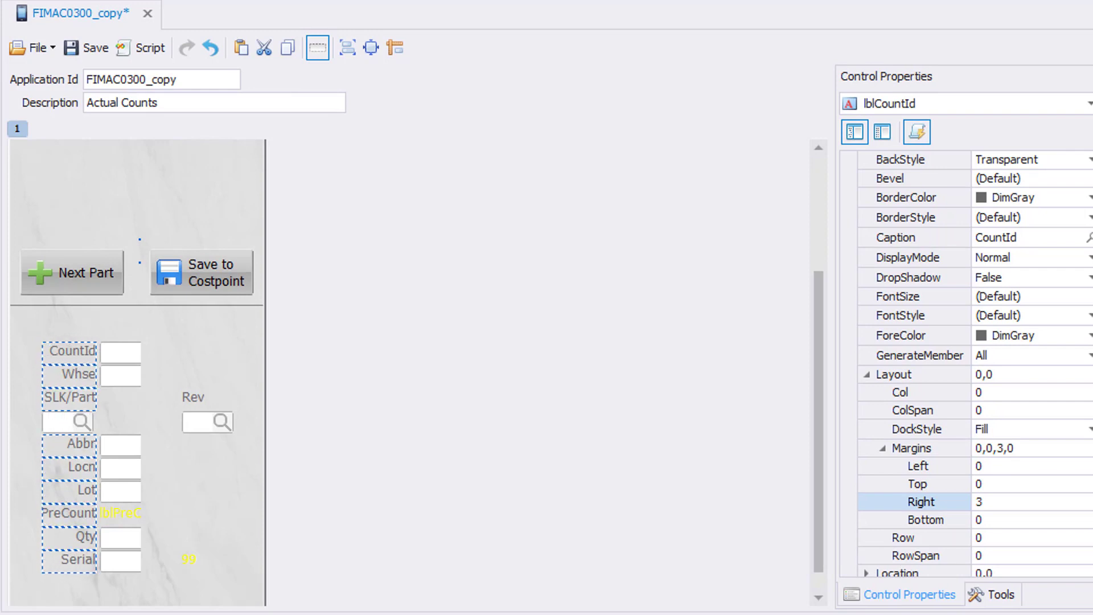
Step: Give the CountId, Whse, Abbr, Locn and Lot entry fields a column span of 2 and the Fill dock style
left_click(120, 353)
left_click(118, 375, "ctrl")
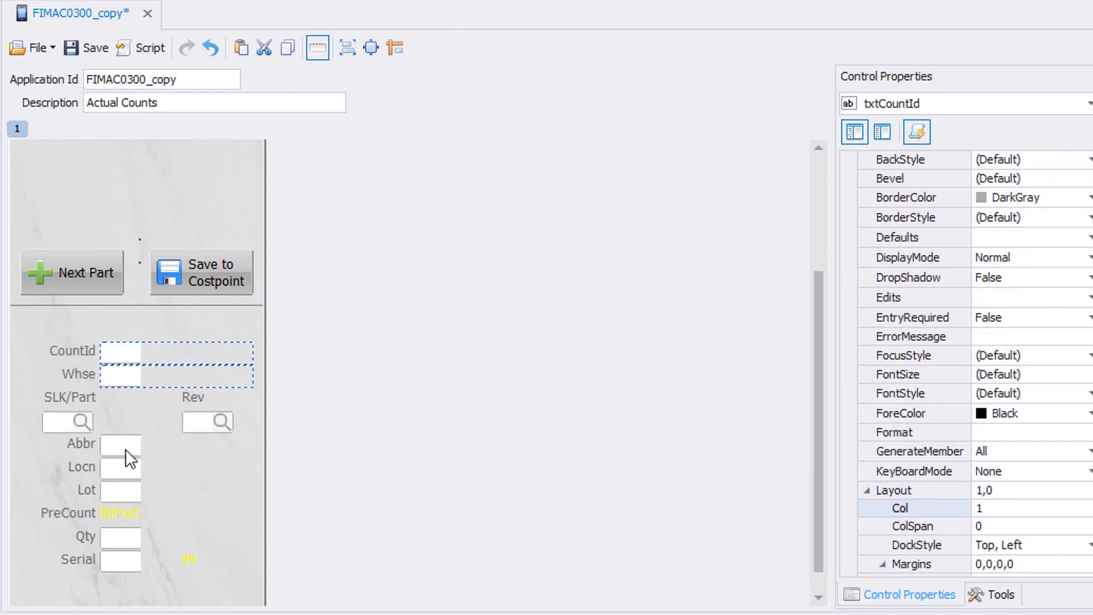
left_click(125, 447, "ctrl")
left_click(123, 470, "ctrl")
left_click(129, 490, "ctrl")
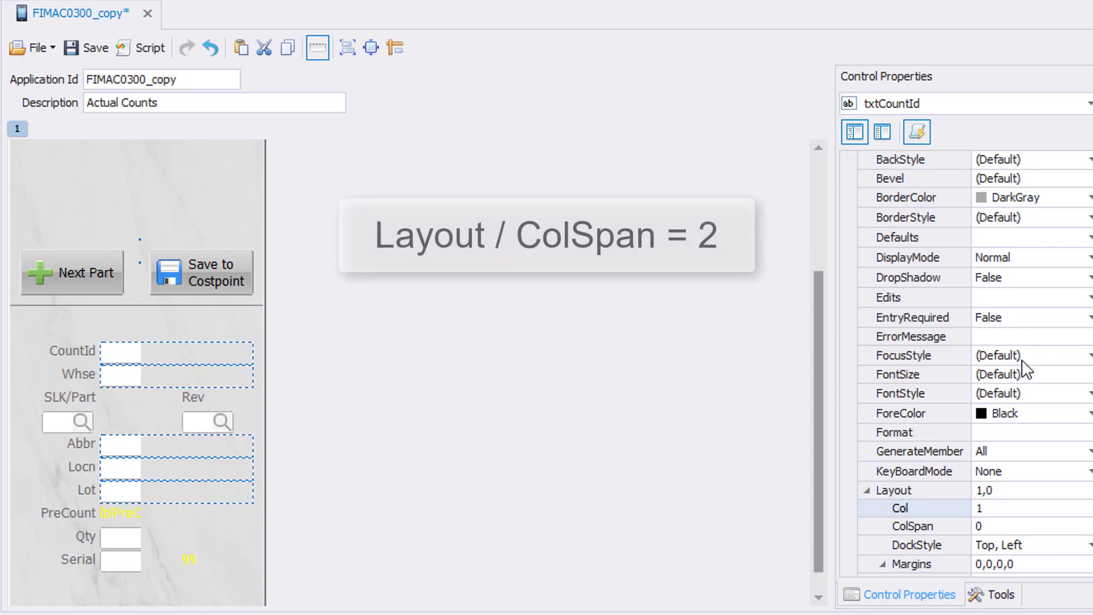
scroll(968, 364, "up", 2)
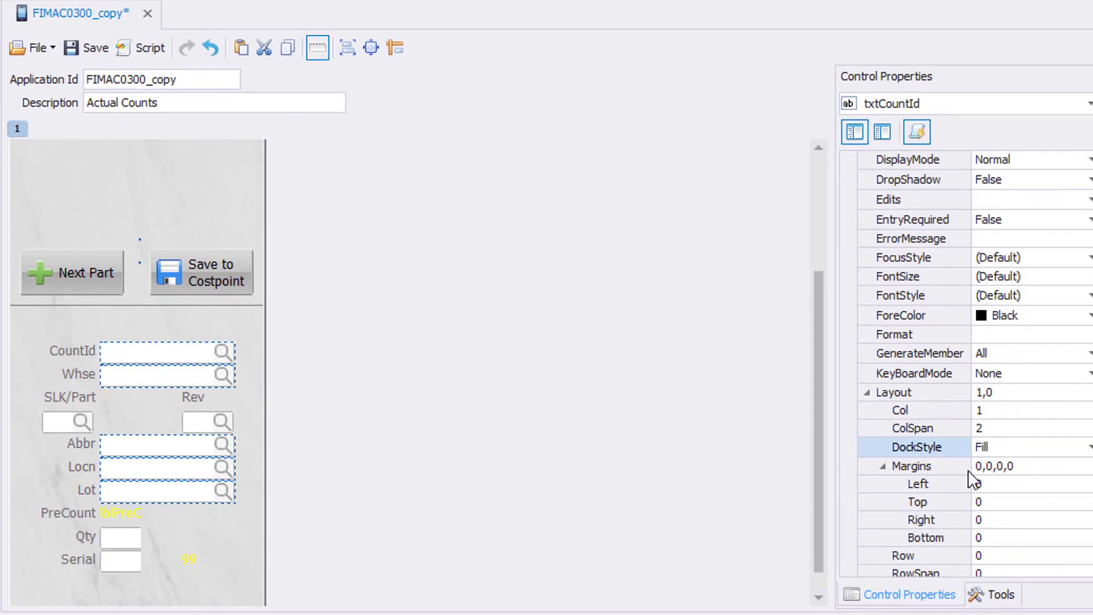
Step: Set the SLK/Part entry field's dock style to Fill, its column span to 2 and its right margin to 3
left_click(53, 420)
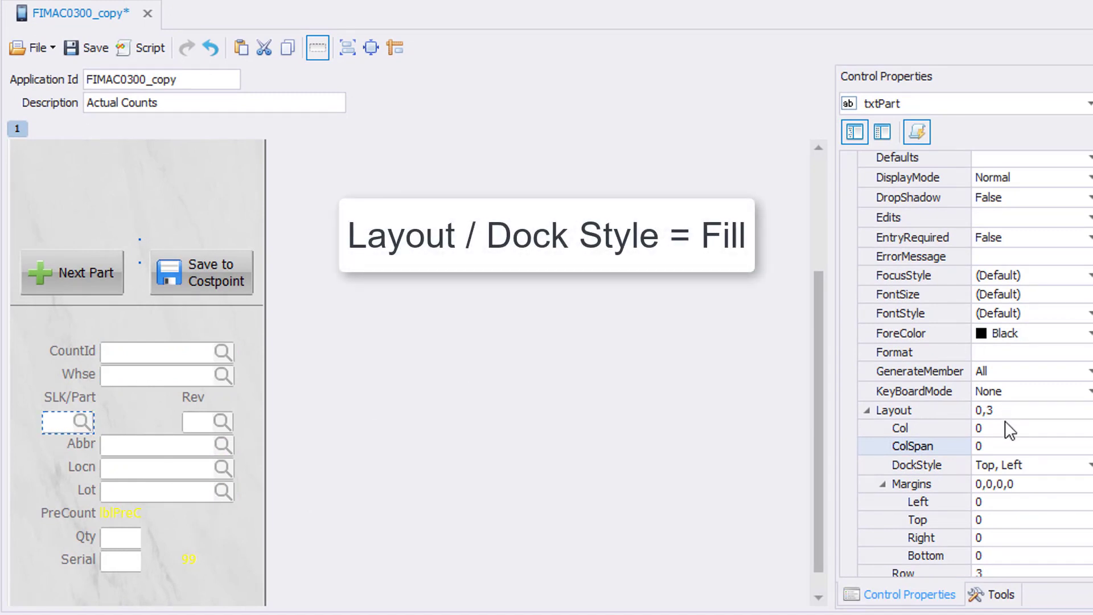
left_click(1045, 468)
left_click(1025, 482)
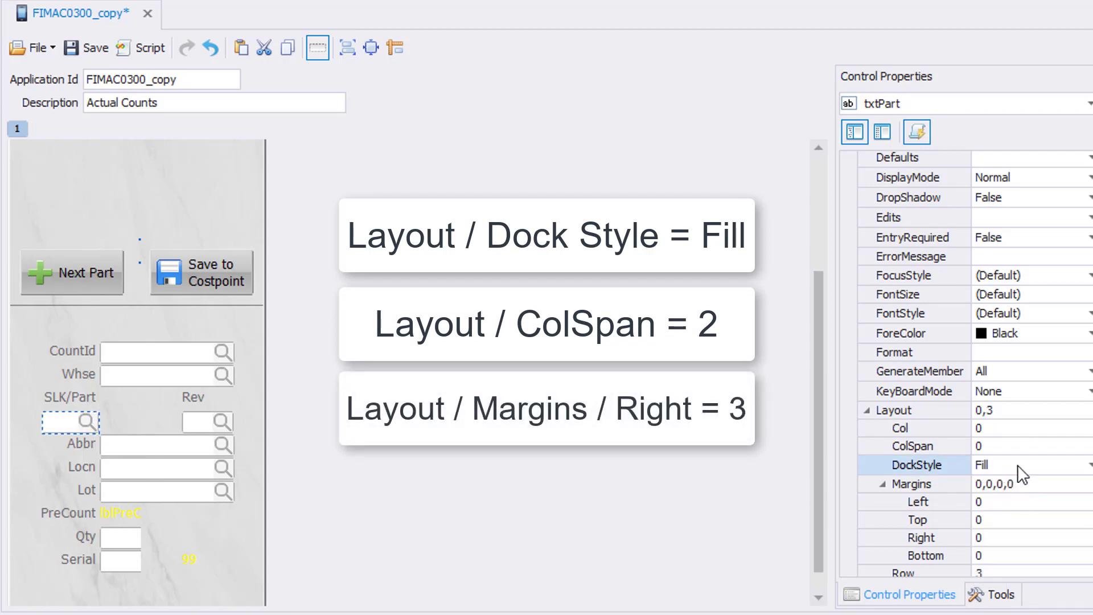
left_click(1020, 450)
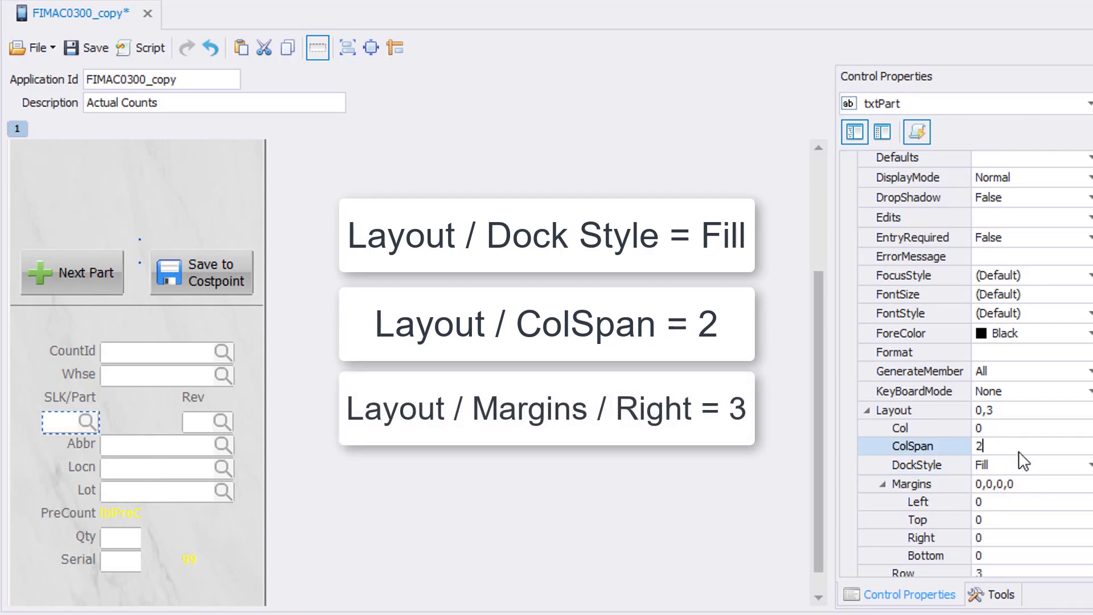
left_click(994, 543)
key("BackSpace")
type("3")
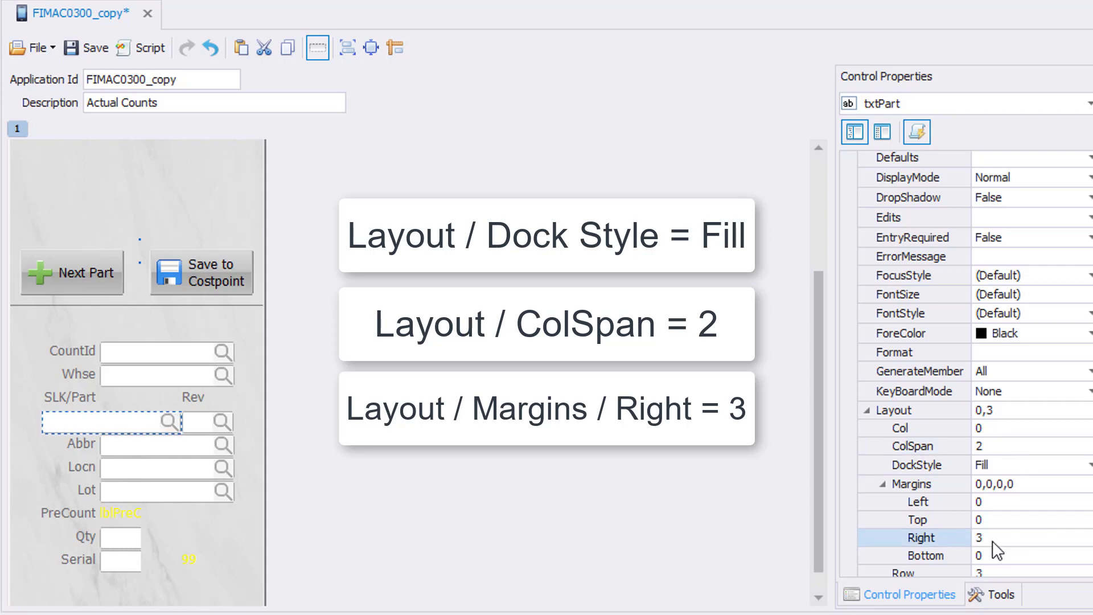
Step: Commit the SLK/Part entry field's right margin of 3, and give the SLK/Part label a column span of 2 and Top, Left alignment
key("Return")
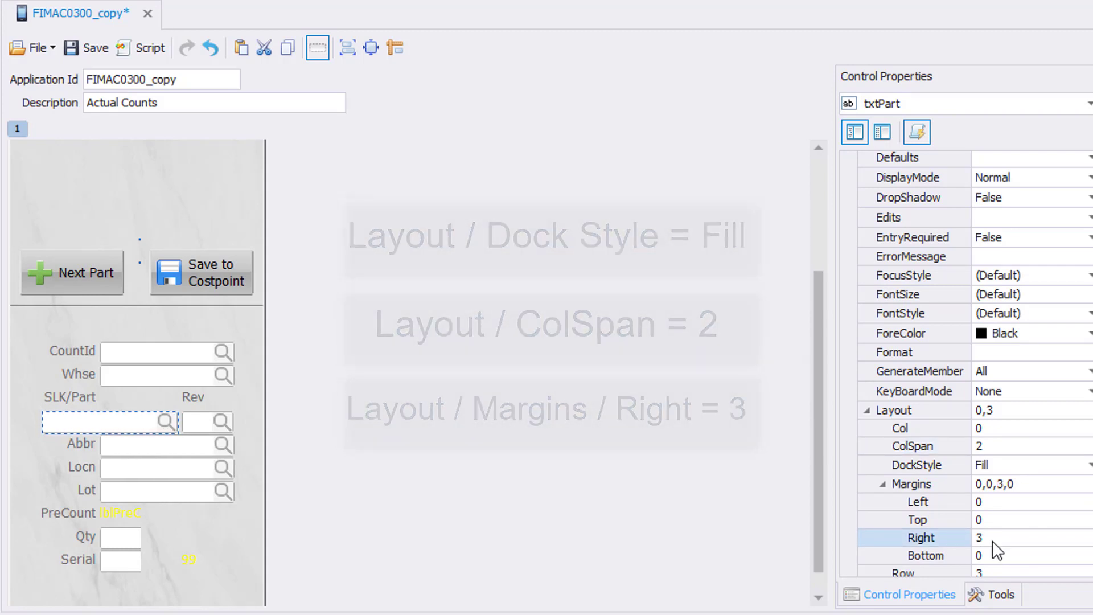
left_click(64, 397)
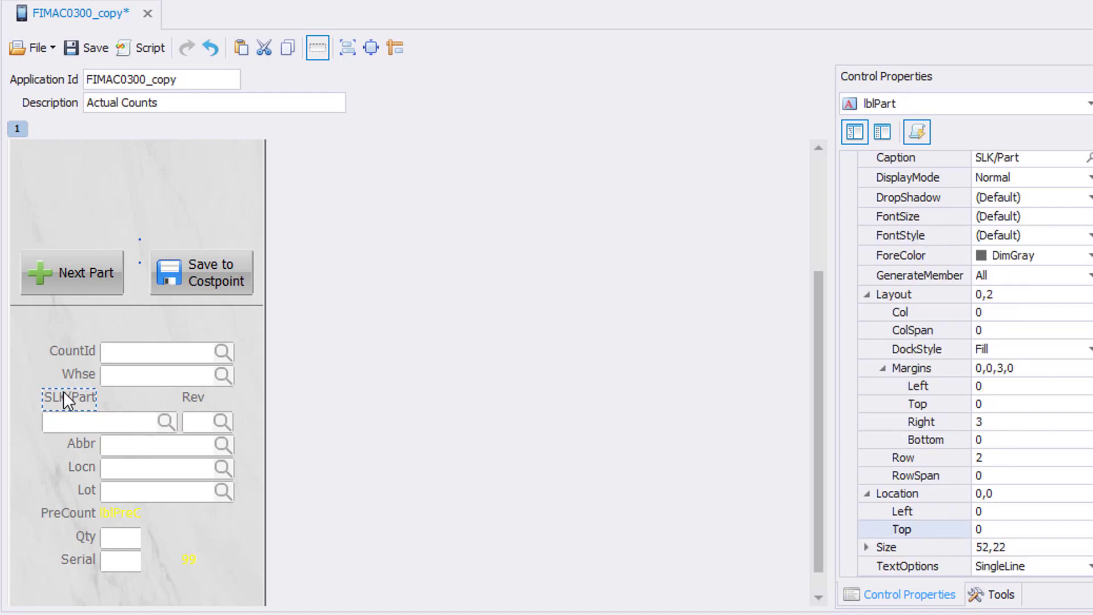
left_click(1002, 335)
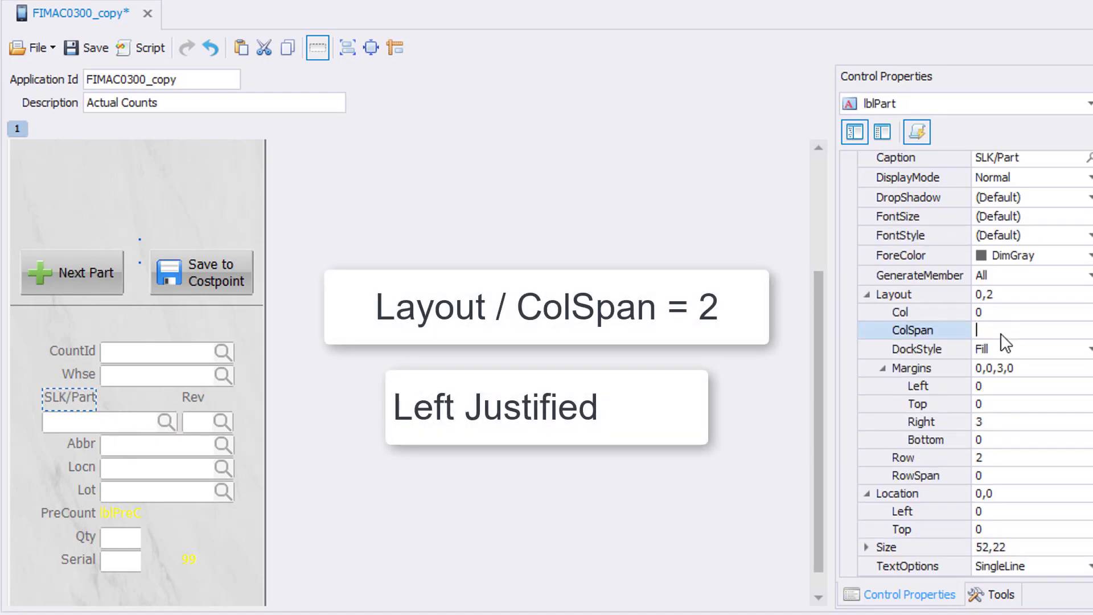
type("2")
key("Return")
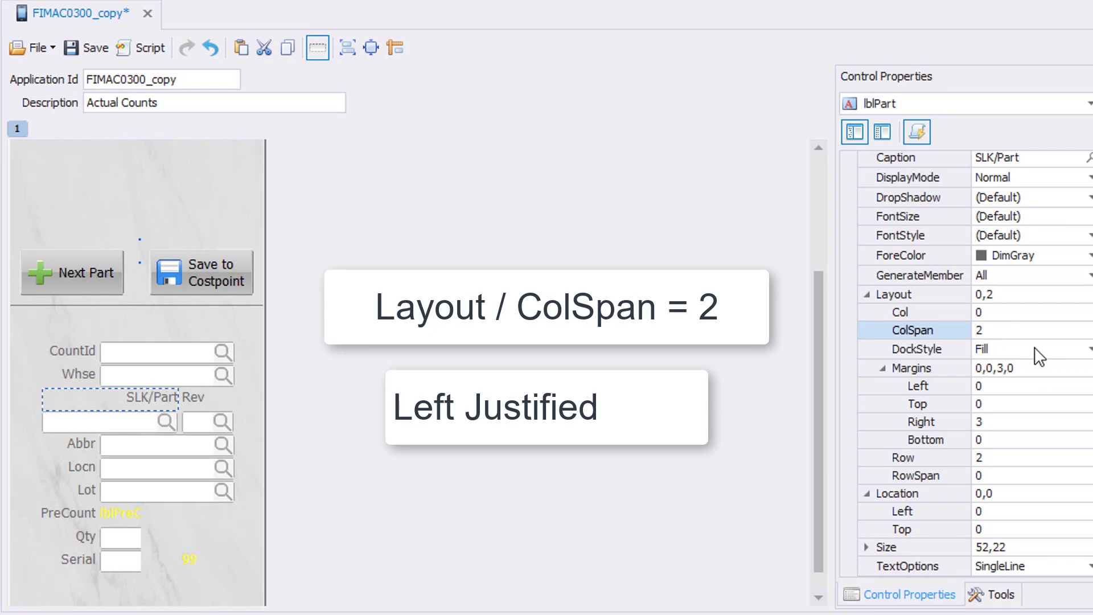
scroll(968, 341, "up", 5)
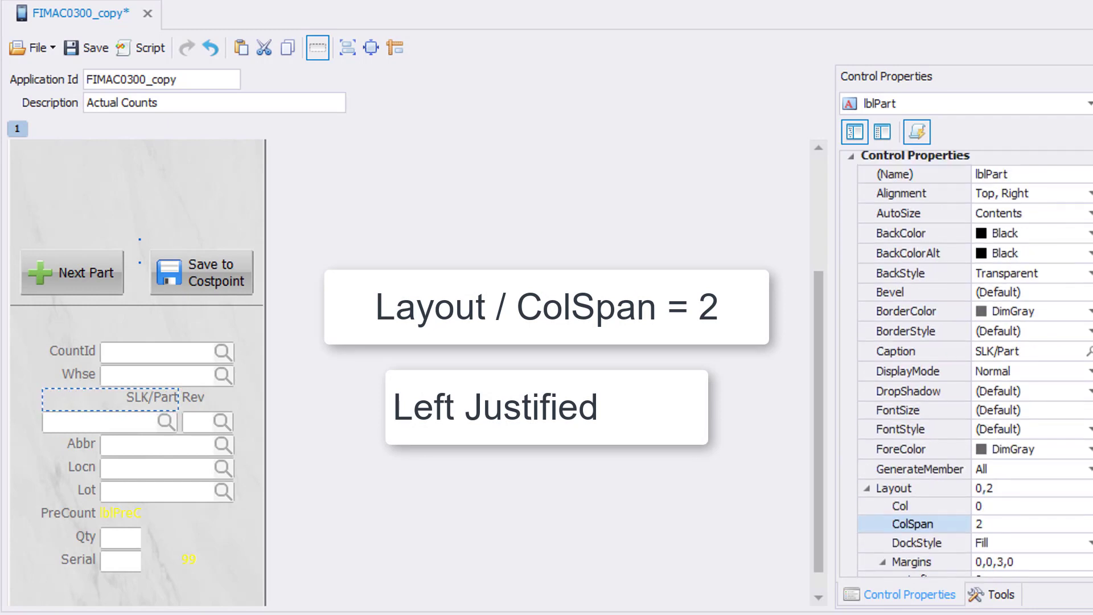
left_click(1088, 199)
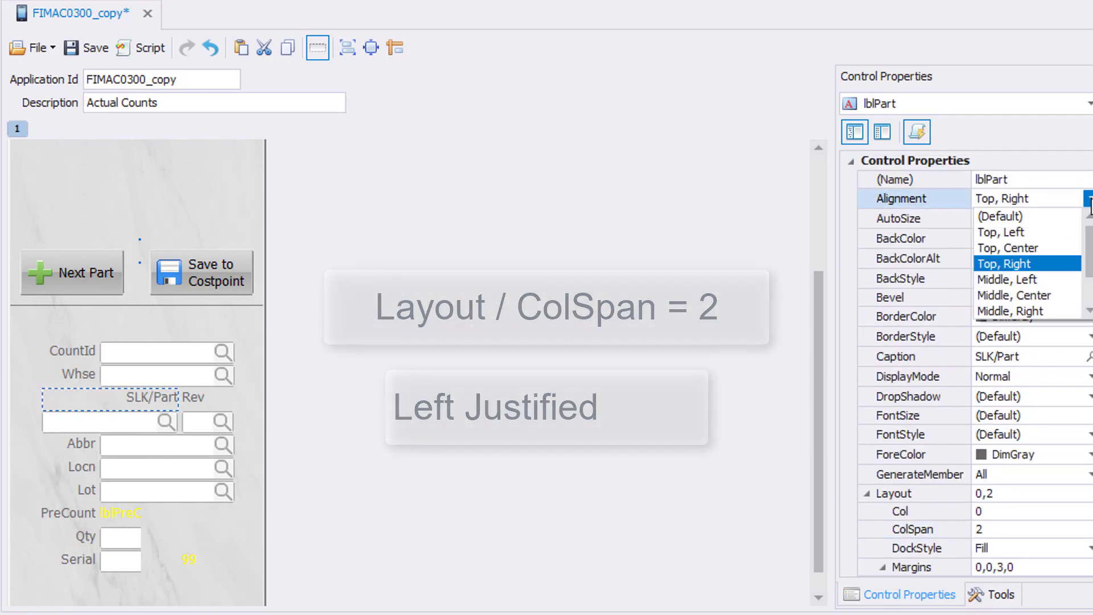
left_click(1040, 231)
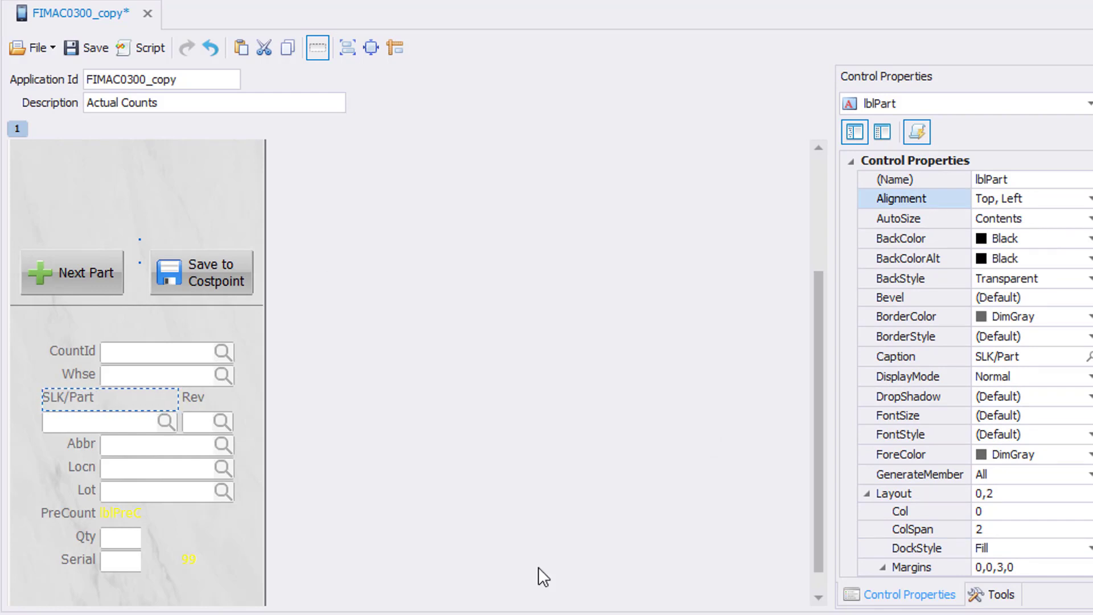
Step: Set the layout dock style of both the Rev label and the Rev entry field to Fill
left_click(193, 397)
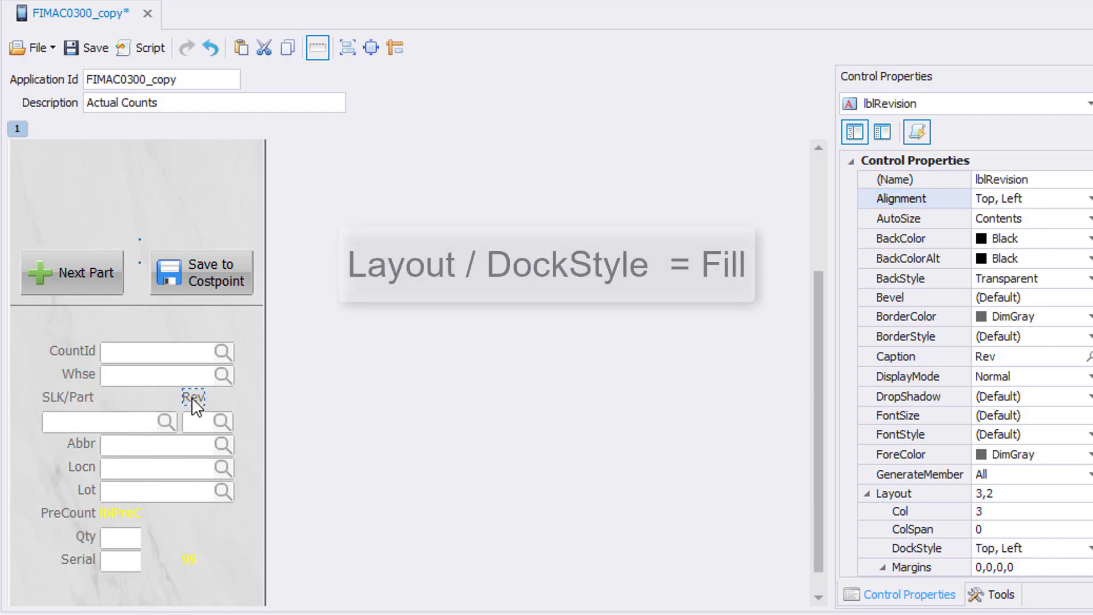
left_click(201, 424, "ctrl")
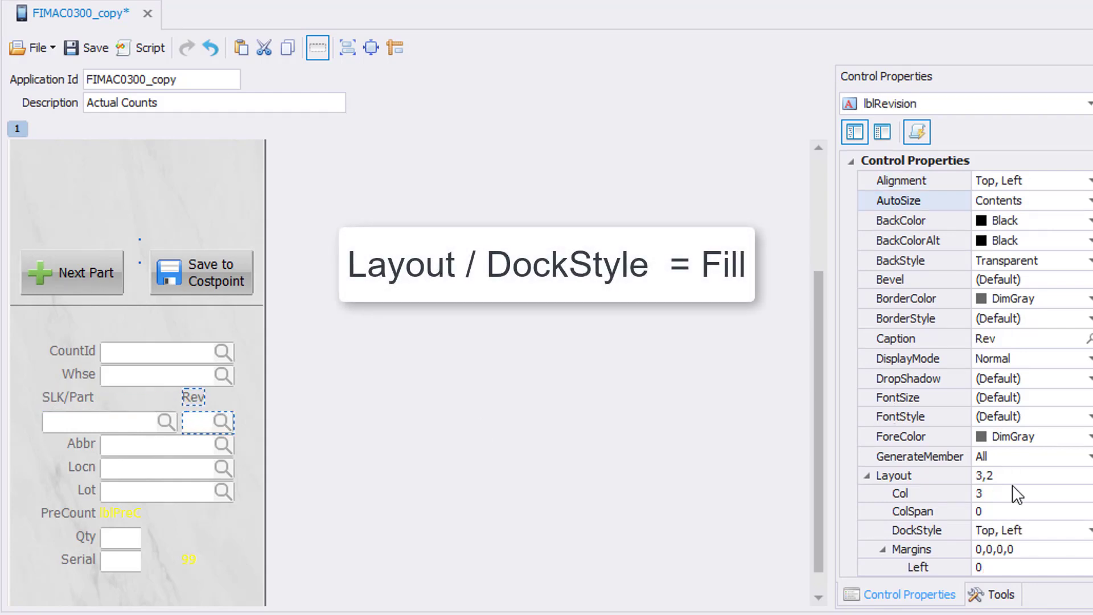
left_click(1002, 530)
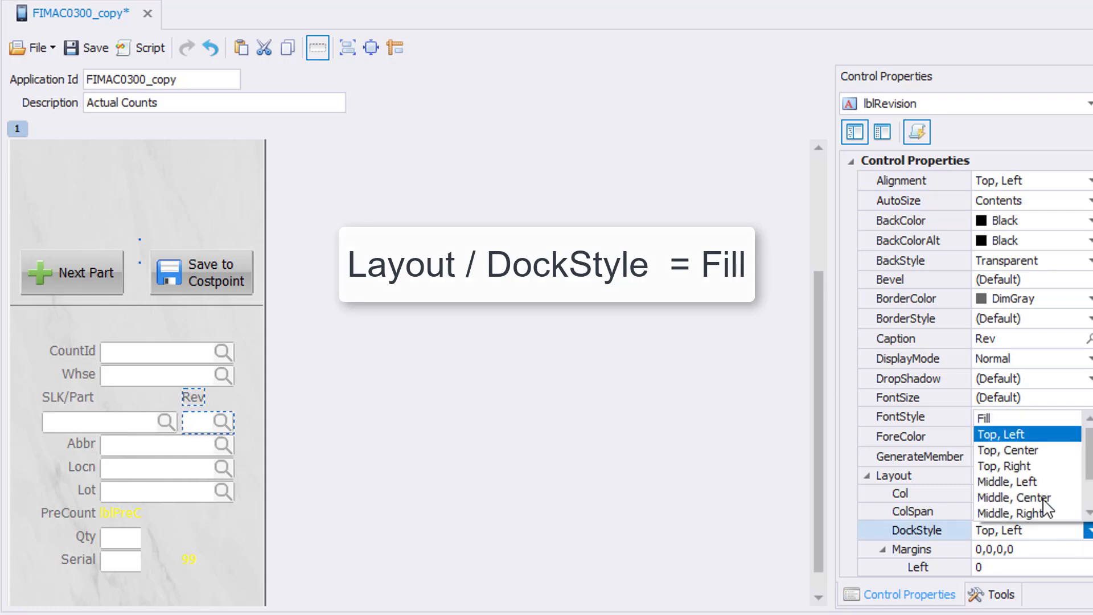
left_click(999, 414)
Step: Give the yellow lblPreCount value label the Fill dock style and a column span of 2
left_click(118, 515)
left_click(117, 514)
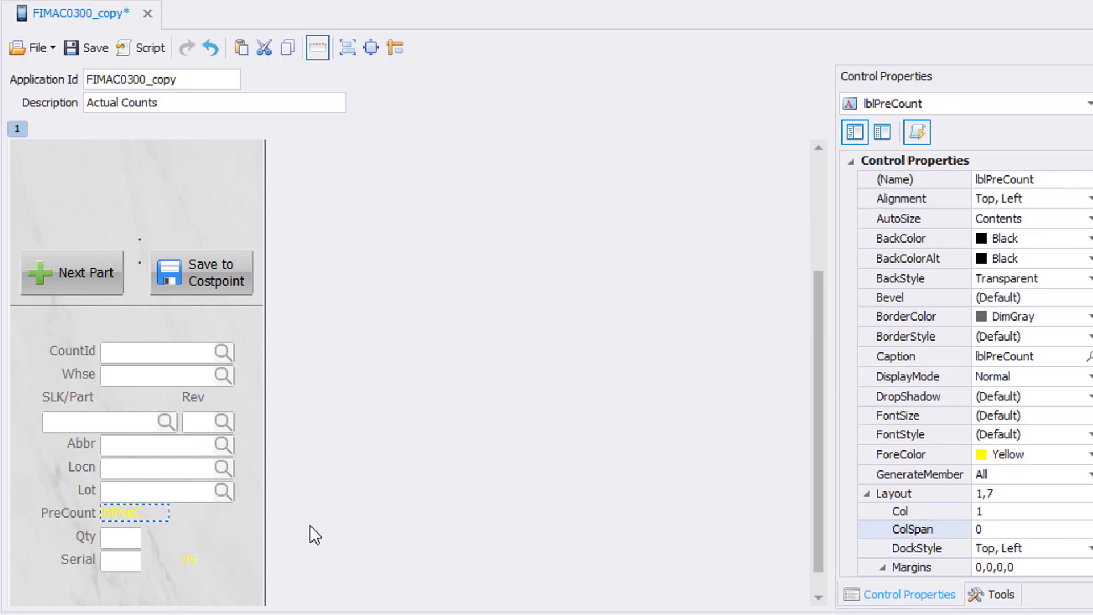
left_click(1048, 549)
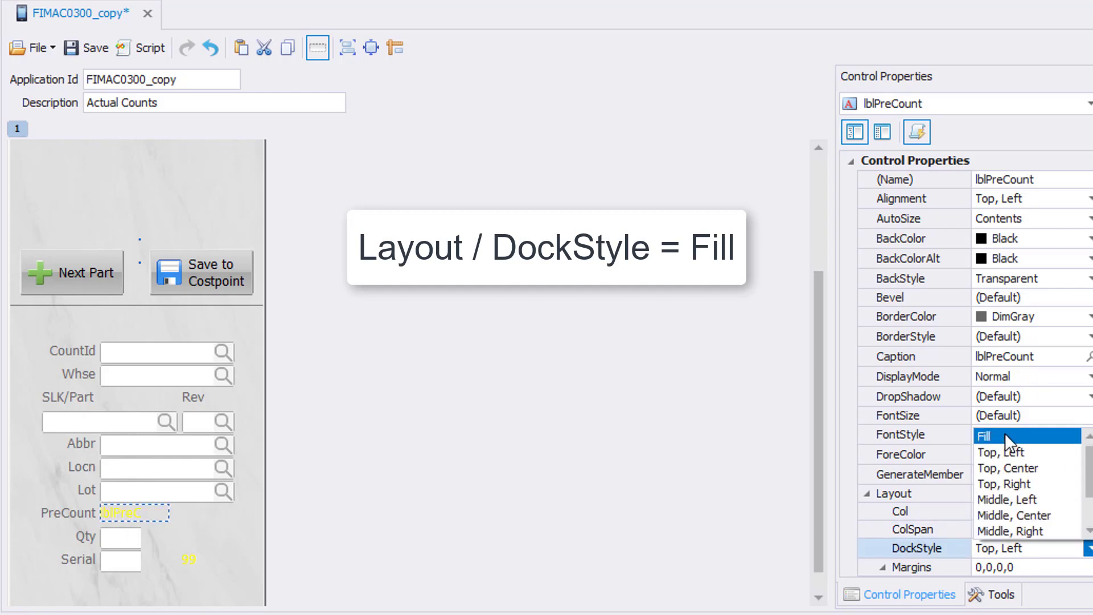
left_click(1005, 433)
left_click(999, 529)
left_click(976, 530)
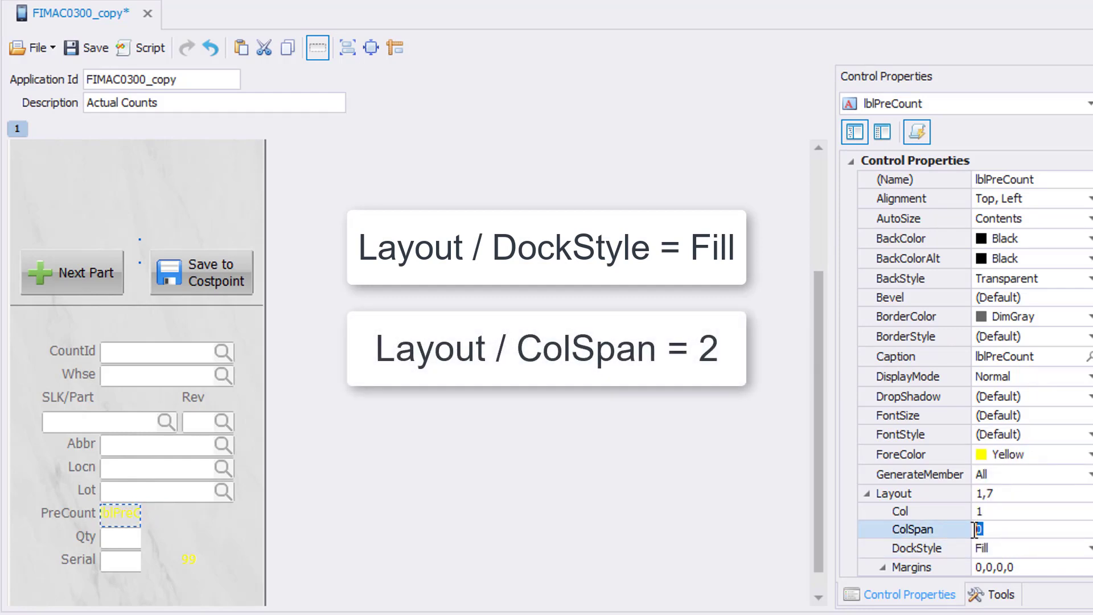
type("2")
key("Return")
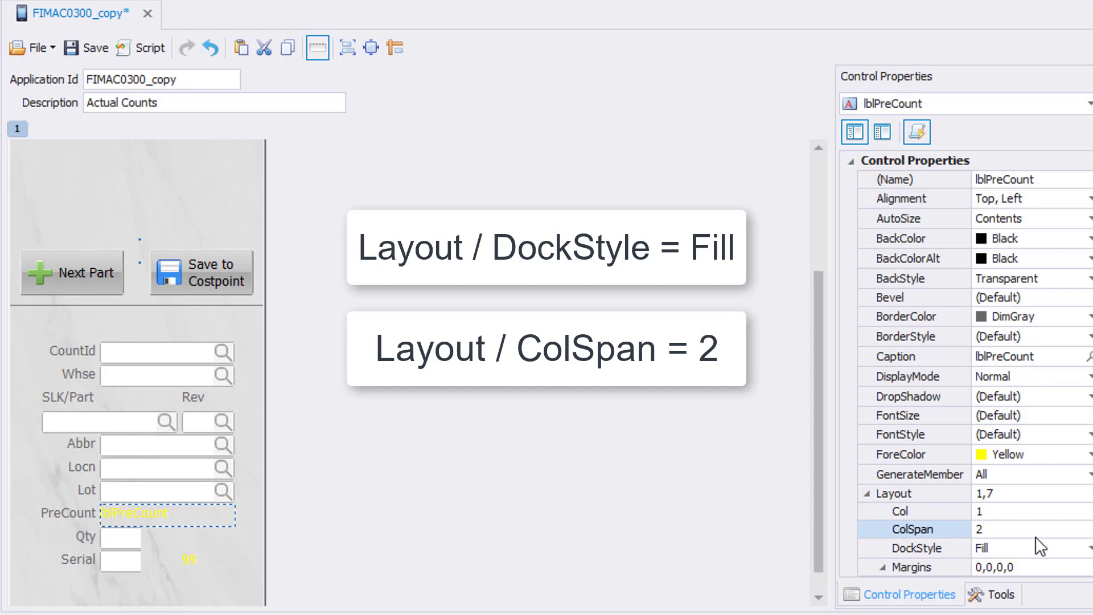
Step: Set the Qty entry field's column span to 2
left_click(120, 540)
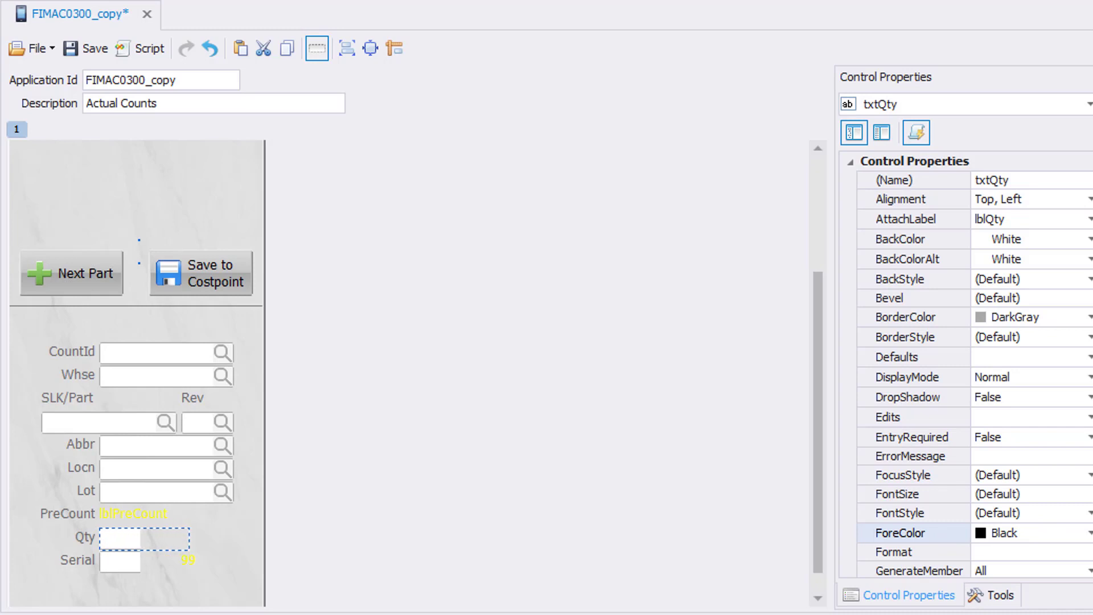
scroll(943, 538, "down", 1)
scroll(1002, 484, "down", 4)
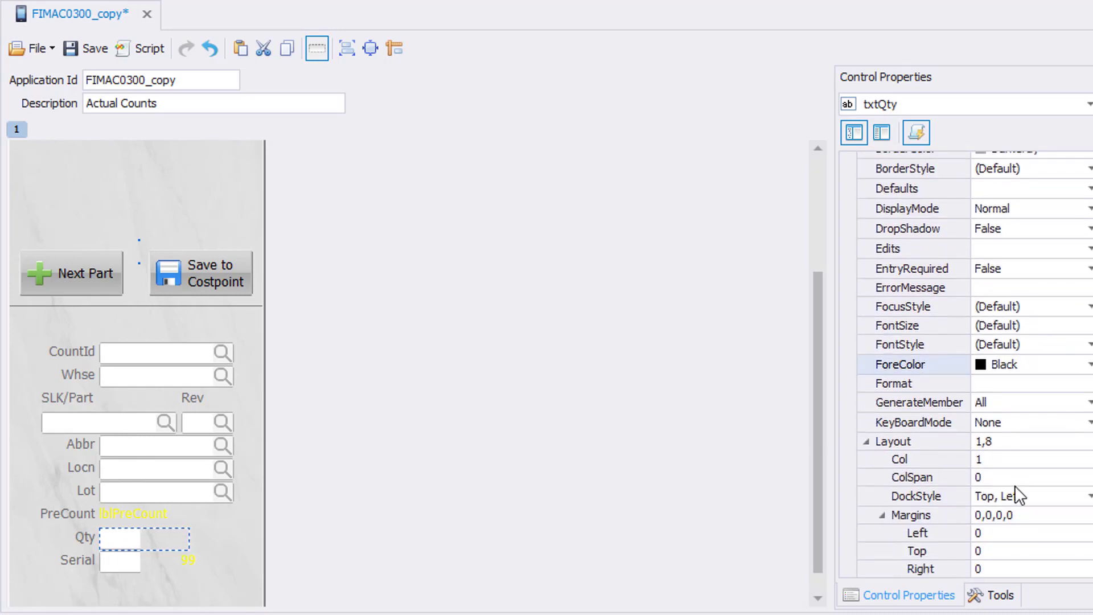
left_click(997, 479)
double_click(974, 477)
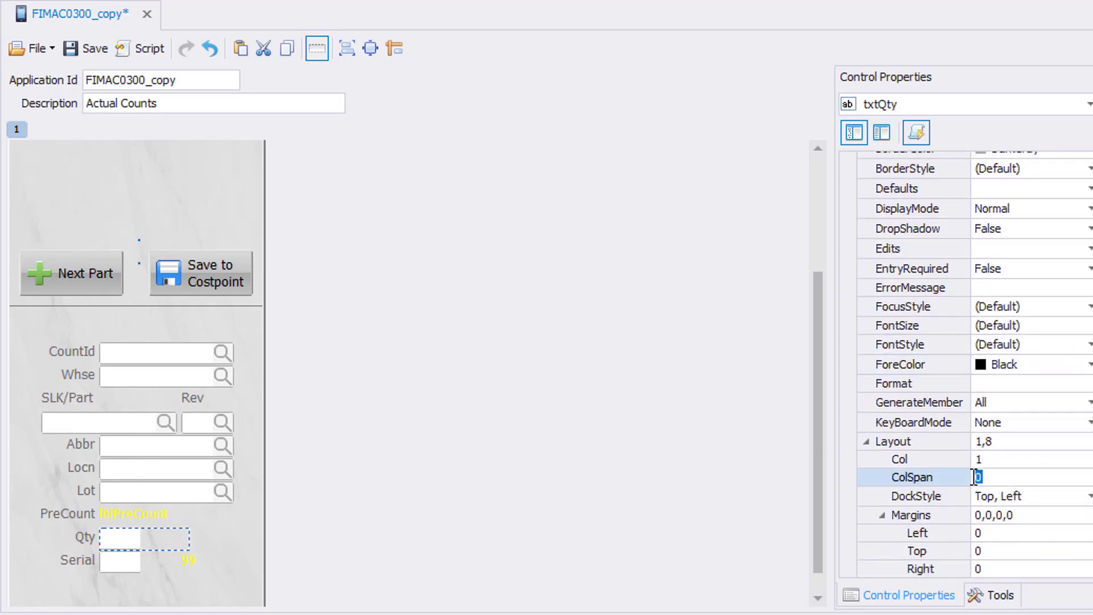
type("2")
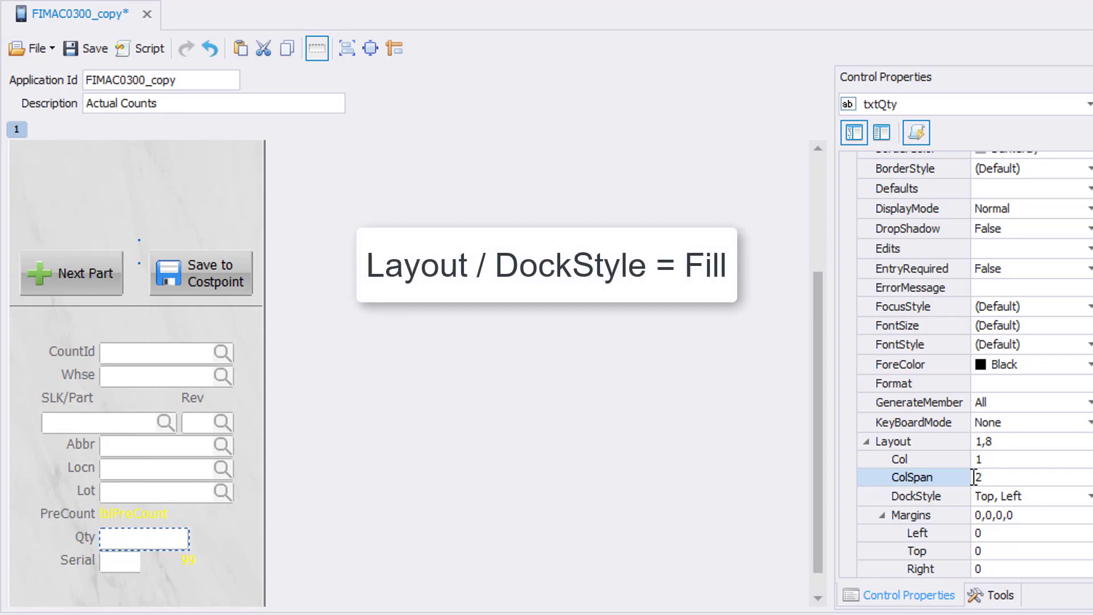
key("Return")
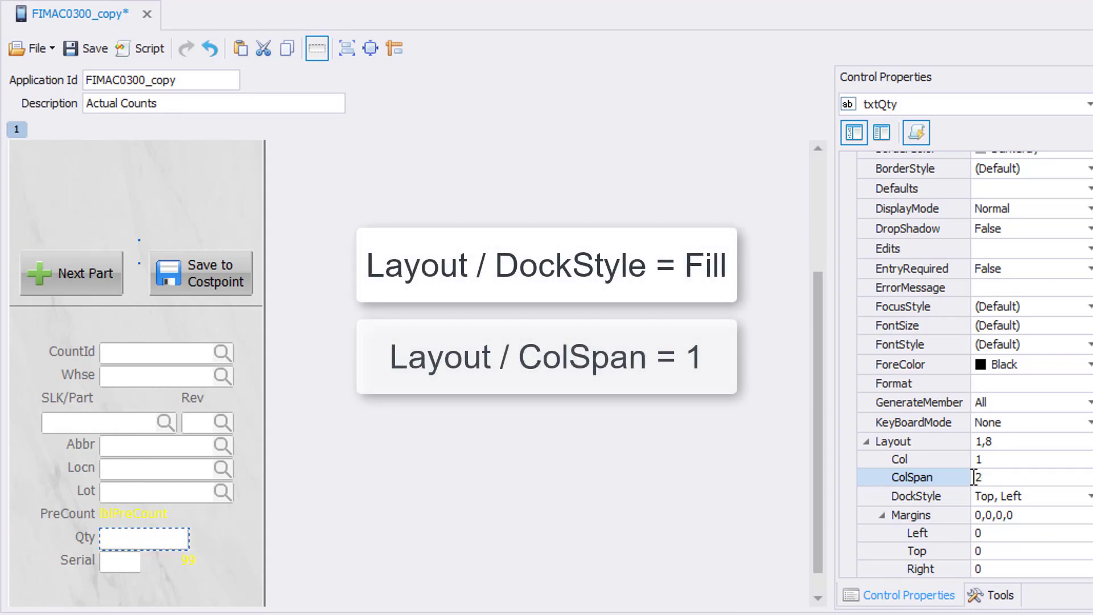
Step: Set the Qty entry field's dock style to Fill and its column span to 1
left_click(1053, 499)
left_click(1037, 523)
left_click(983, 477)
type("1")
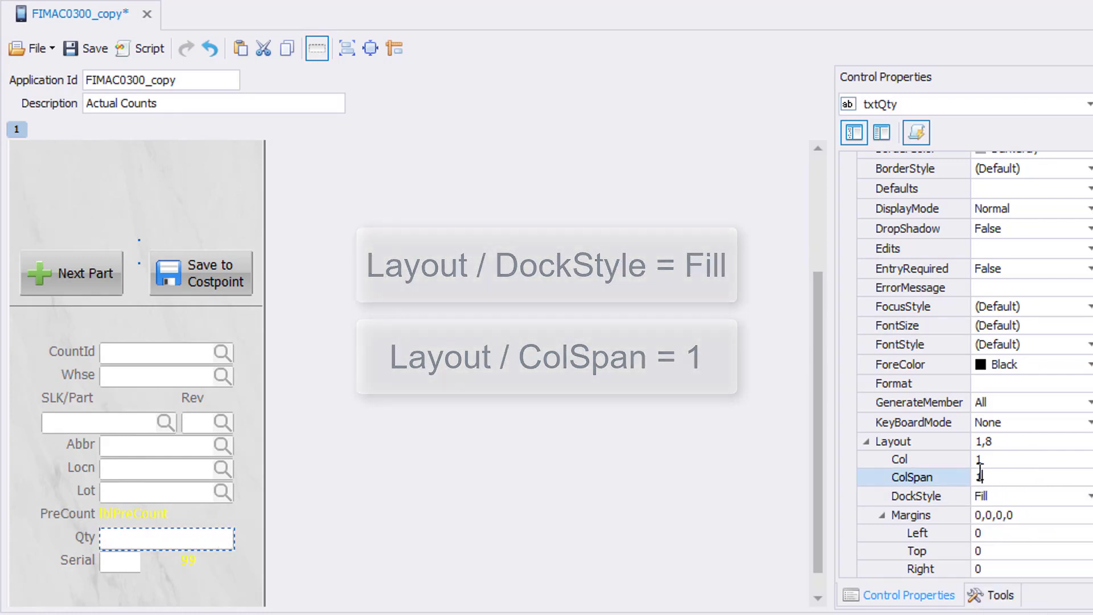
key("Return")
Step: Give the Serial entry field the Fill dock style and a column span of 1
left_click(122, 565)
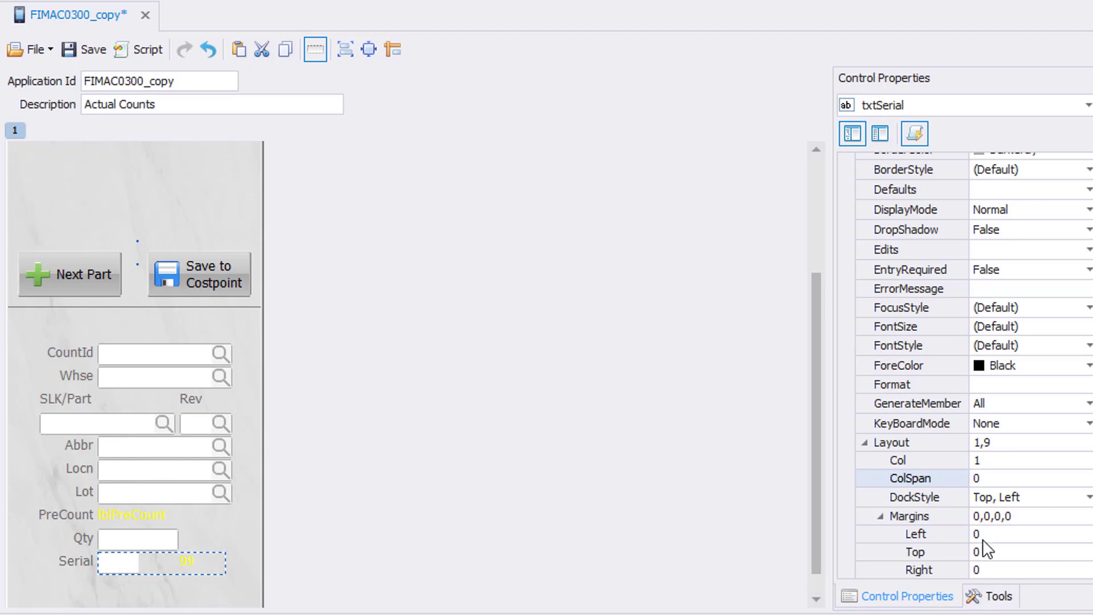
left_click(1029, 501)
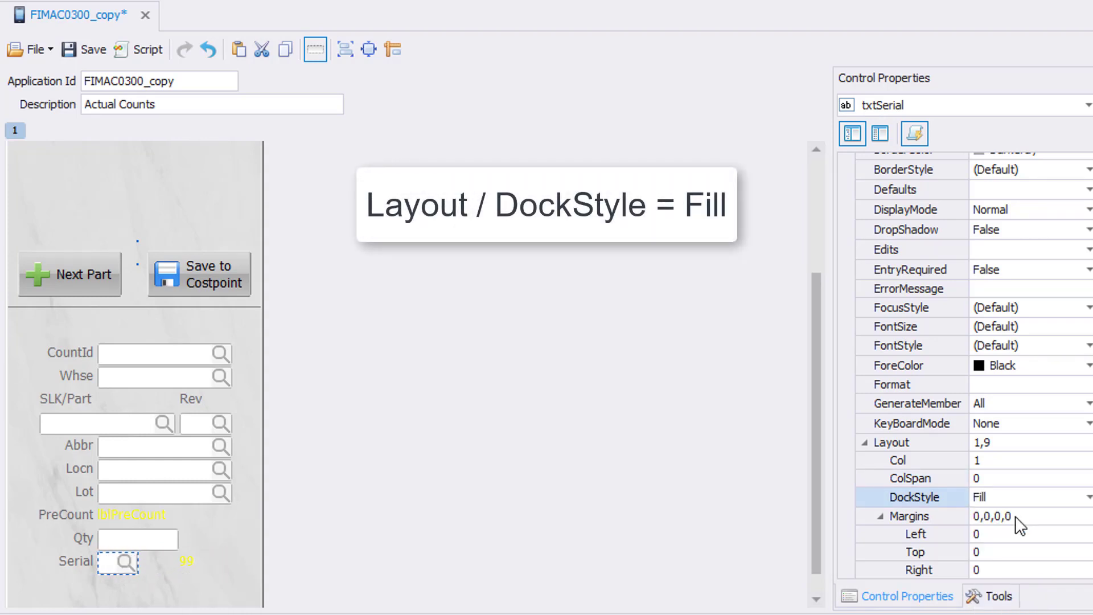
left_click(1005, 478)
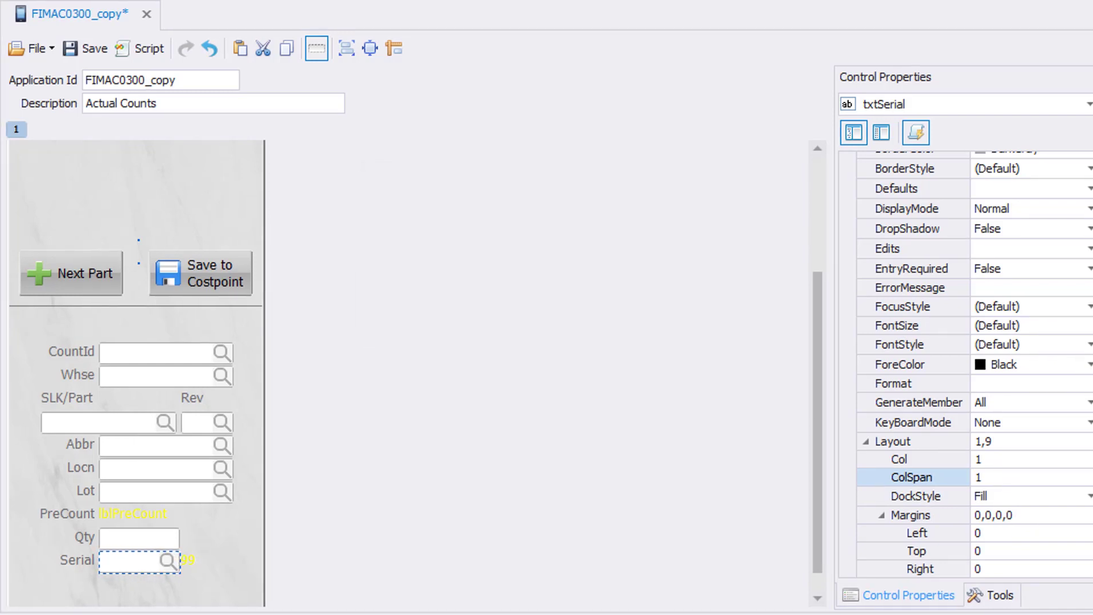
Step: Insert one extra column at Column3 in the Layout1 grid, making five columns
left_click(1086, 107)
scroll(986, 203, "up", 6)
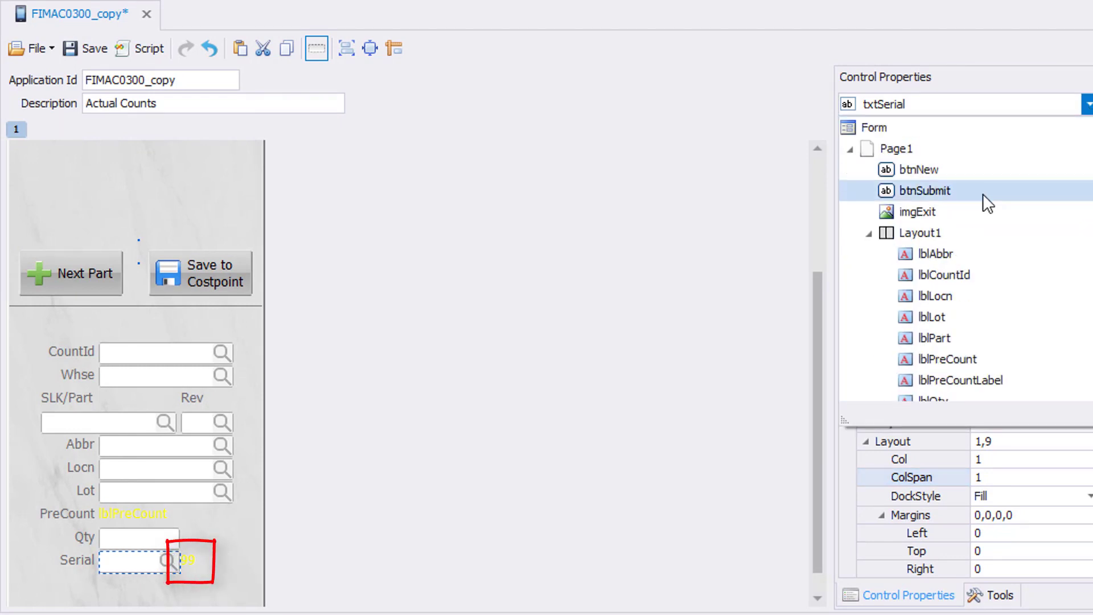
left_click(930, 232)
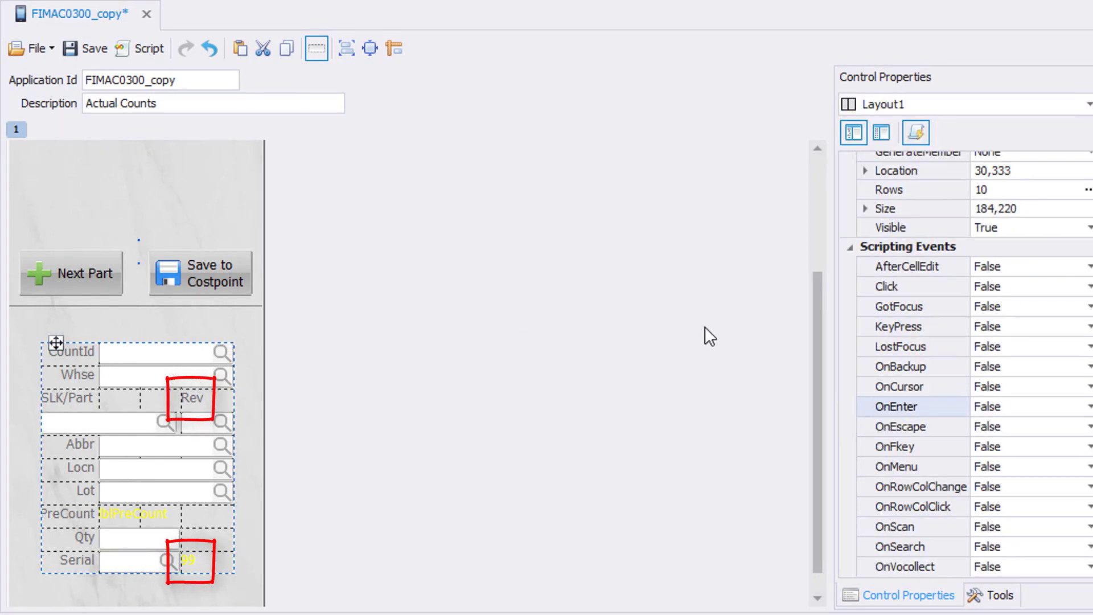
scroll(968, 364, "up", 3)
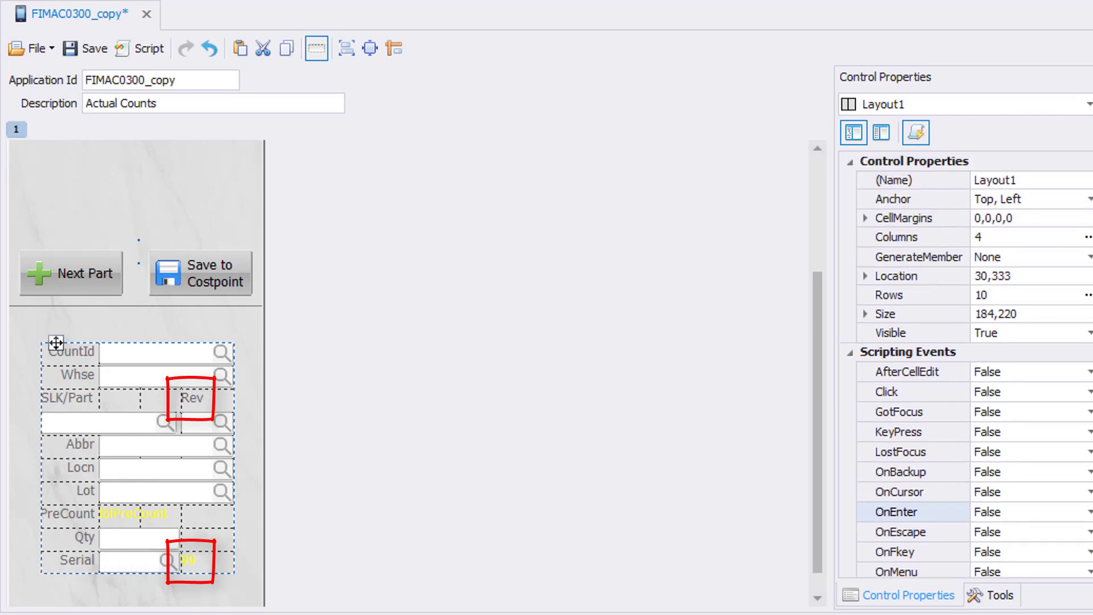
left_click(1088, 237)
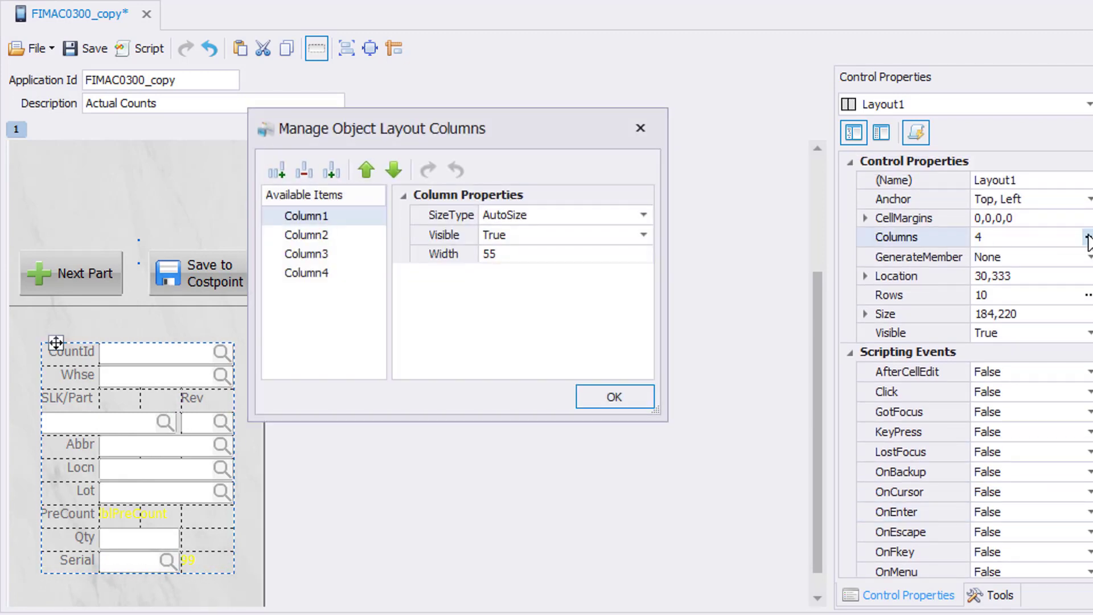
left_click(319, 254)
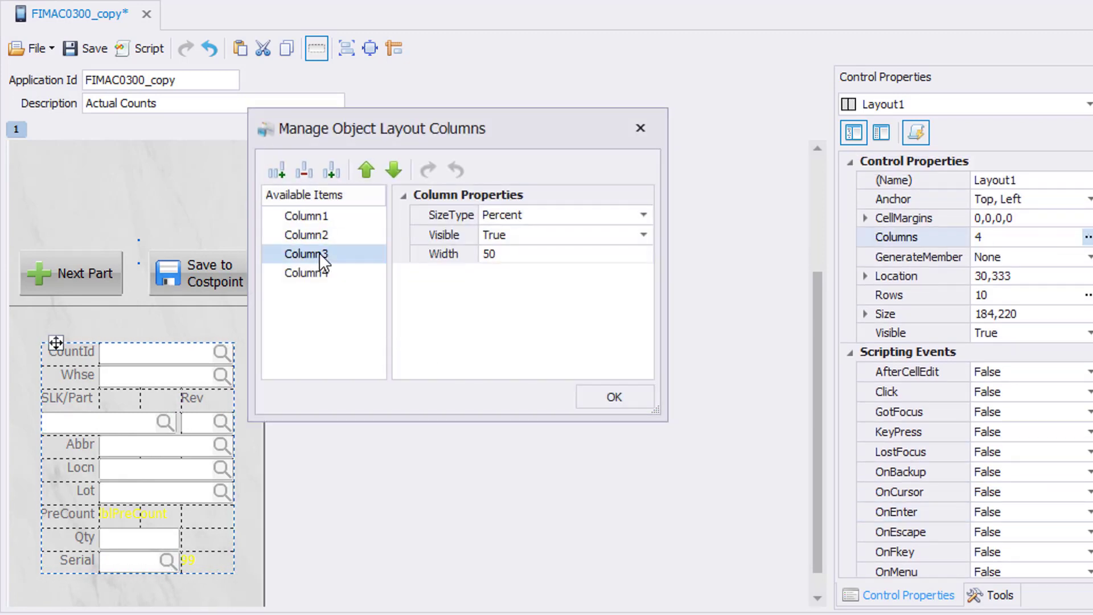
left_click(329, 172)
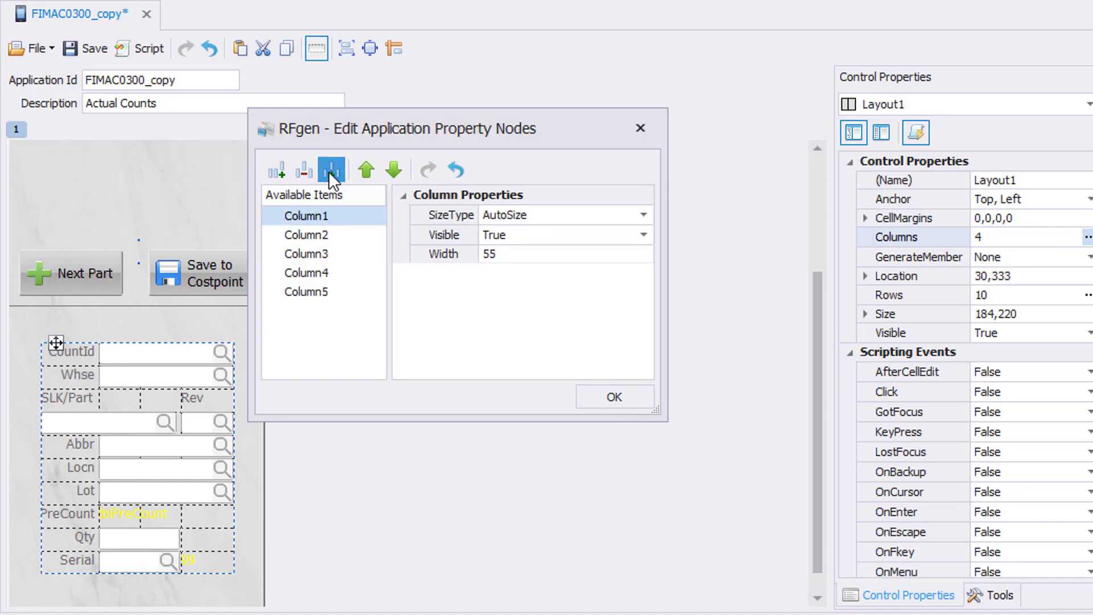
left_click(615, 398)
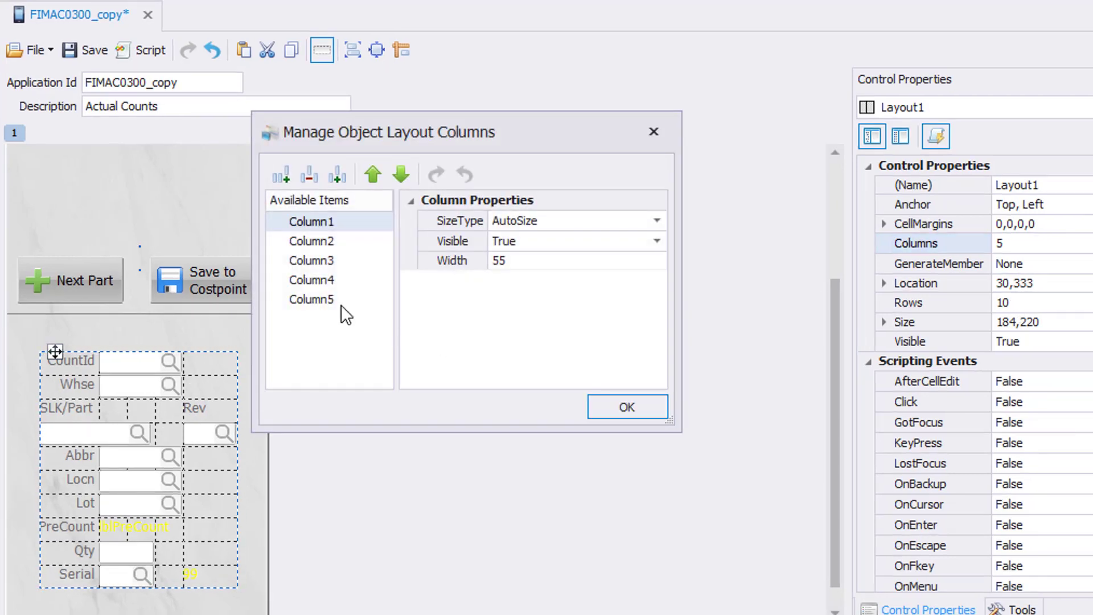
Step: Set the size type of Layout1's Column5 to Percent and check the properties of Column4
left_click(335, 297)
left_click(651, 215)
left_click(585, 244)
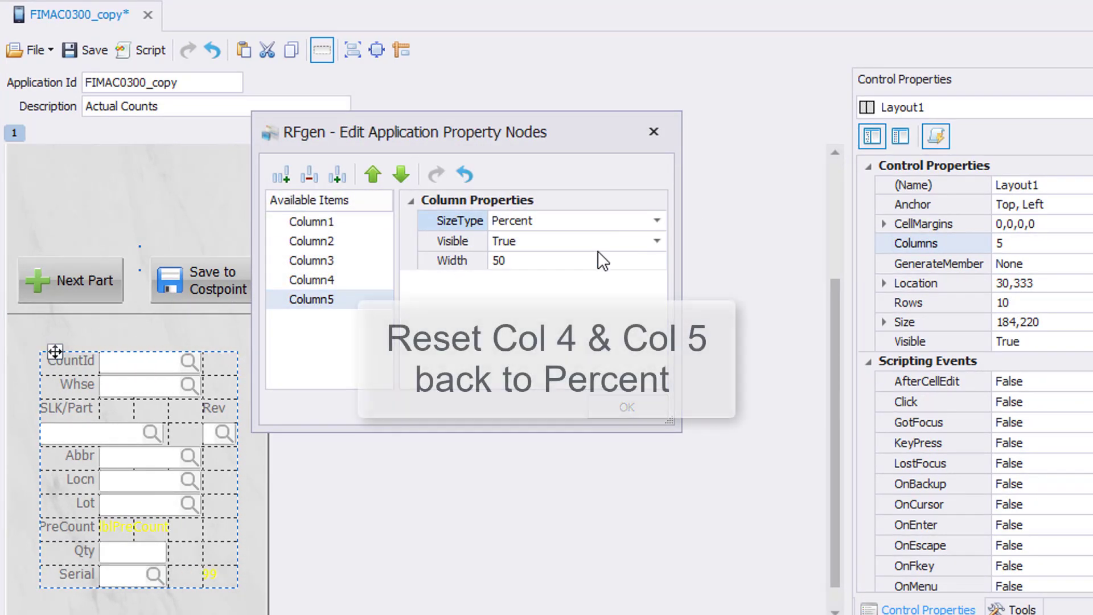
left_click(349, 279)
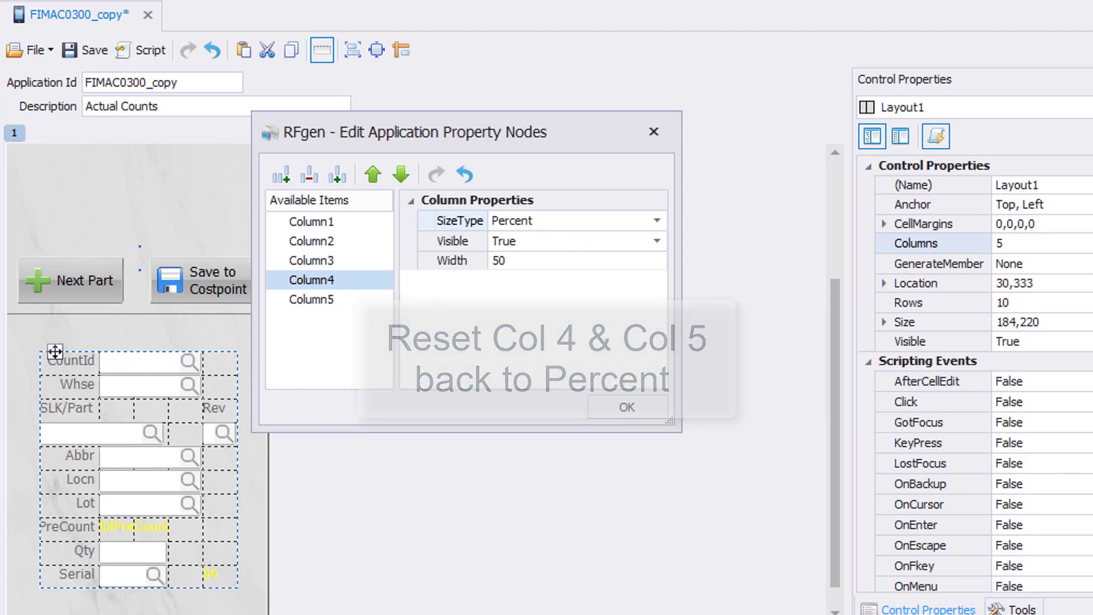
left_click(605, 411)
Step: Move the Rev label, the Rev entry field and the yellow 99 serial count label into the fourth column, keeping their rows
left_click(208, 408)
left_click_drag(209, 406, 185, 435)
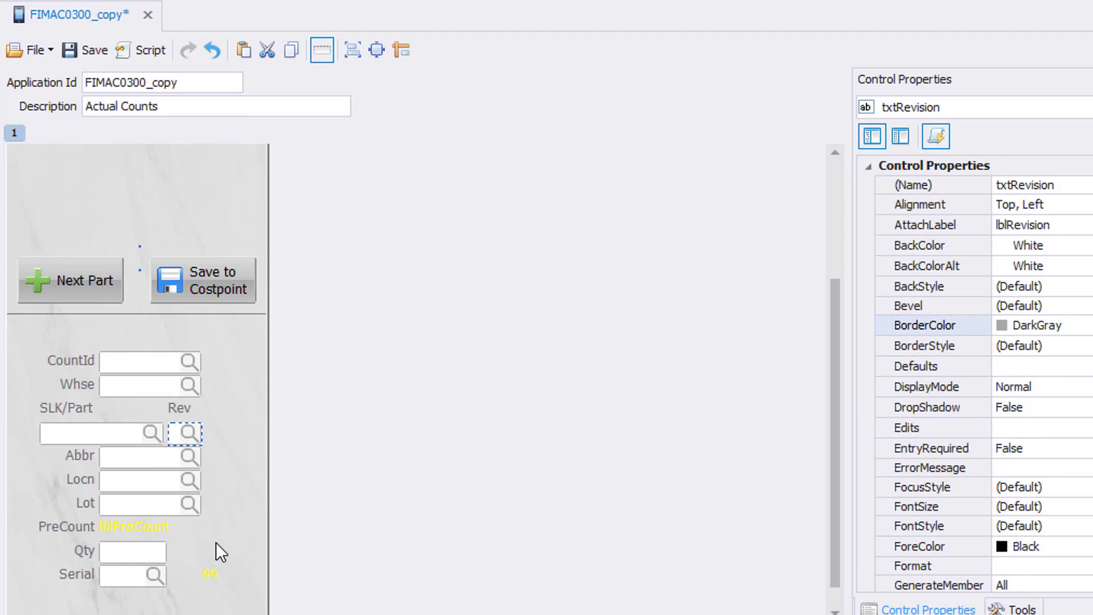
left_click(210, 573)
left_click(216, 573)
left_click(215, 574)
left_click_drag(214, 573, 182, 575)
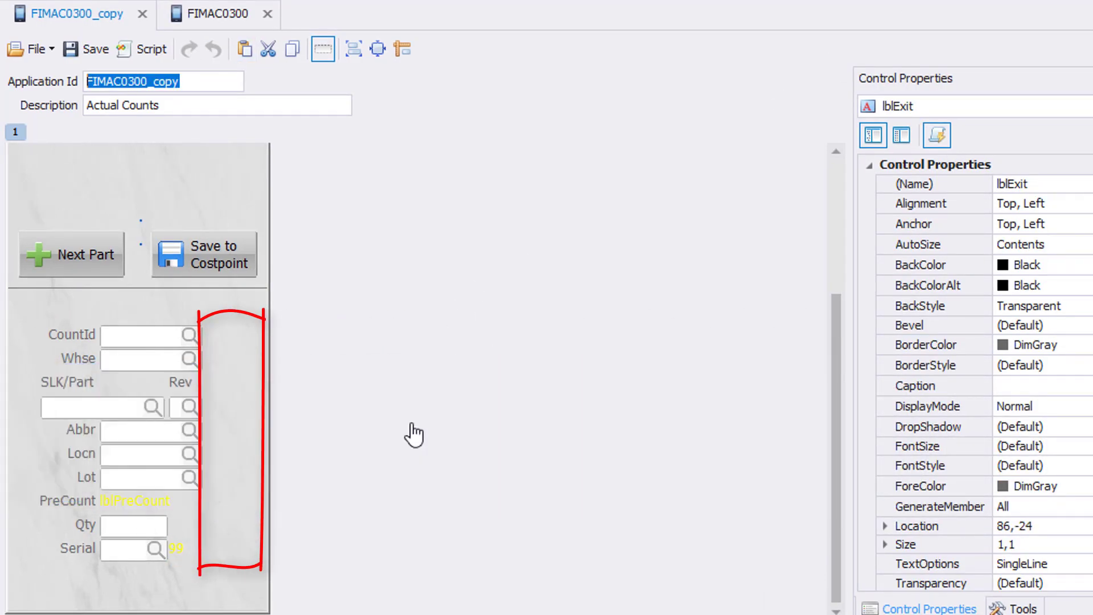
left_click(176, 549)
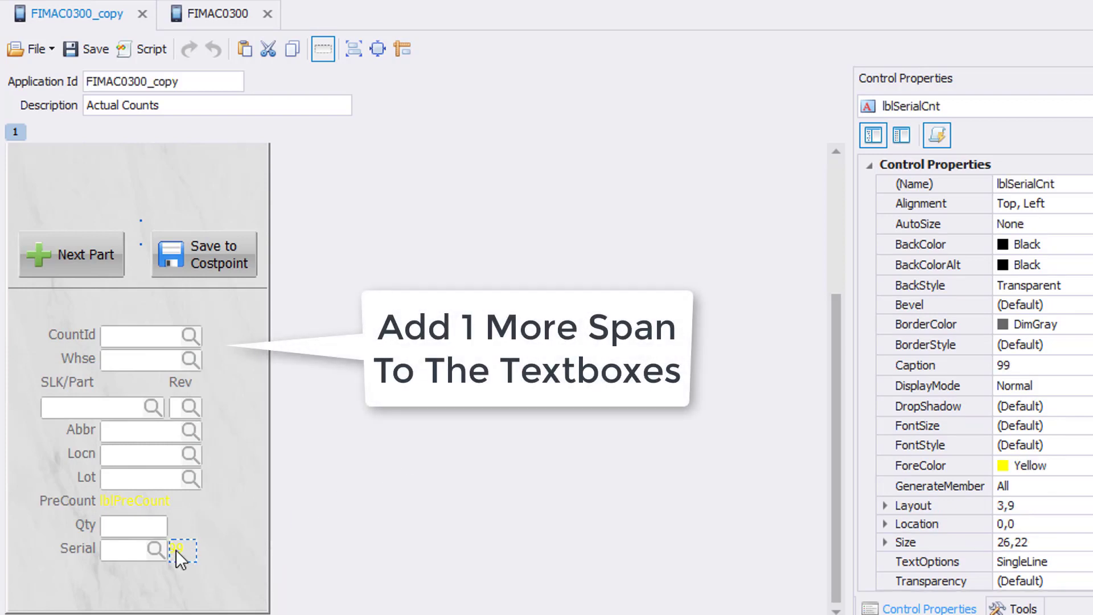
Step: Move the yellow 99 serial count label into the fifth column and give the CountId entry field a column span of 3
left_click_drag(176, 549, 213, 552)
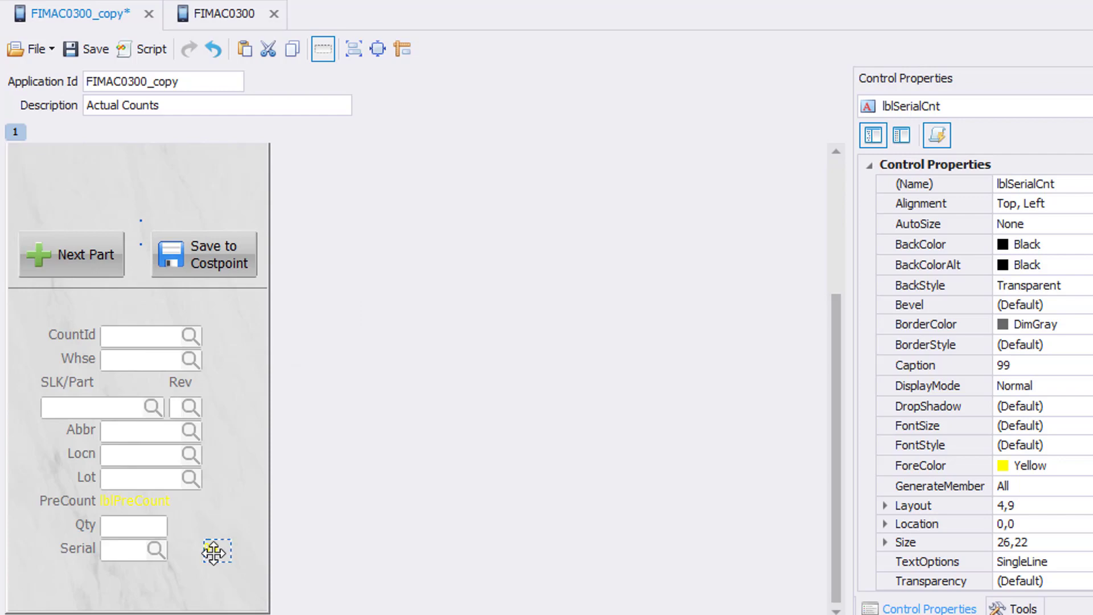
left_click(141, 341)
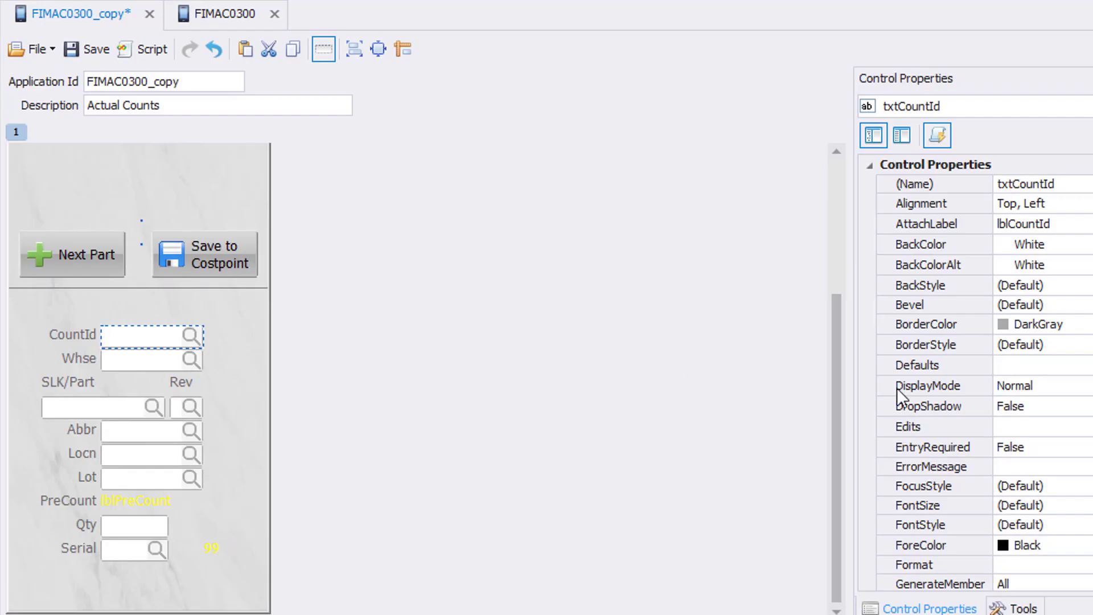
scroll(968, 370, "down", 7)
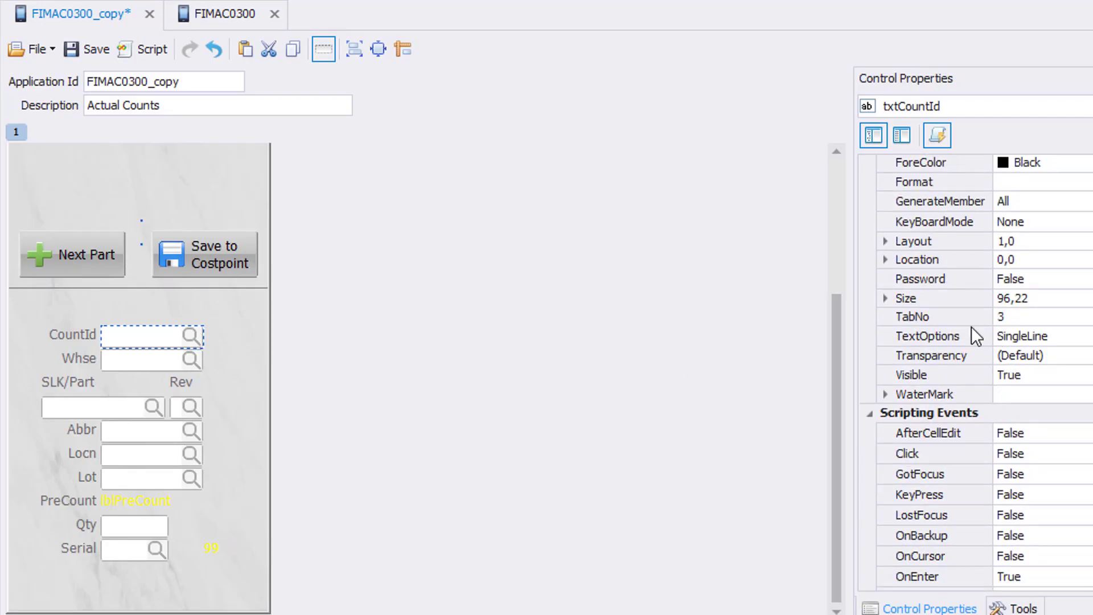
left_click(885, 241)
left_click(1019, 279)
type("3")
key("Return")
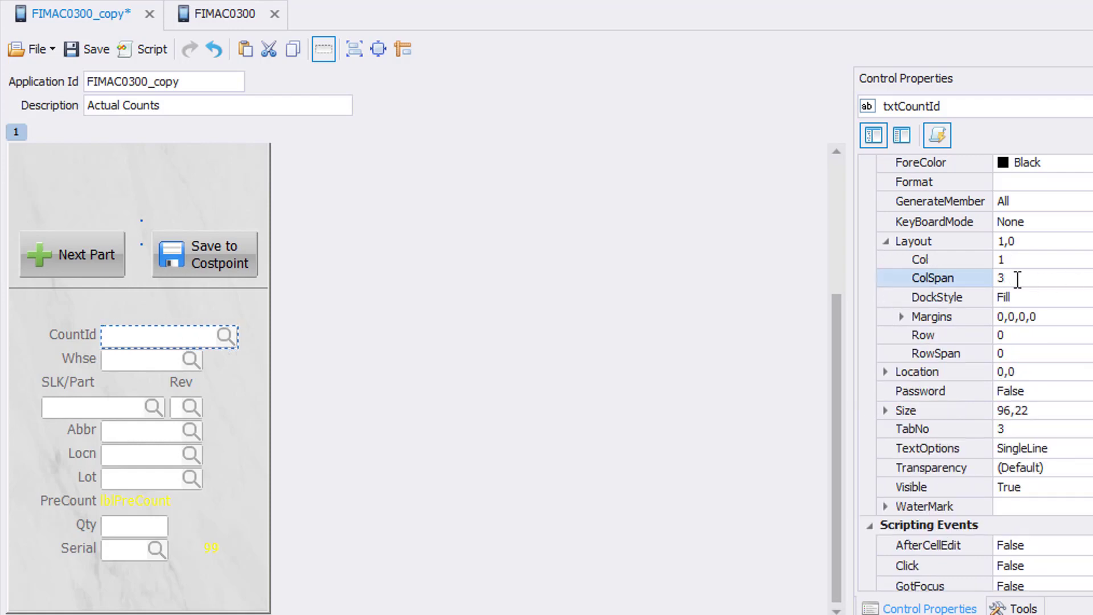
Step: Set the column span to 3 for the Whse entry field and to 1 for the Rev entry field
left_click(139, 360)
left_click(1007, 278)
type("3")
key("Return")
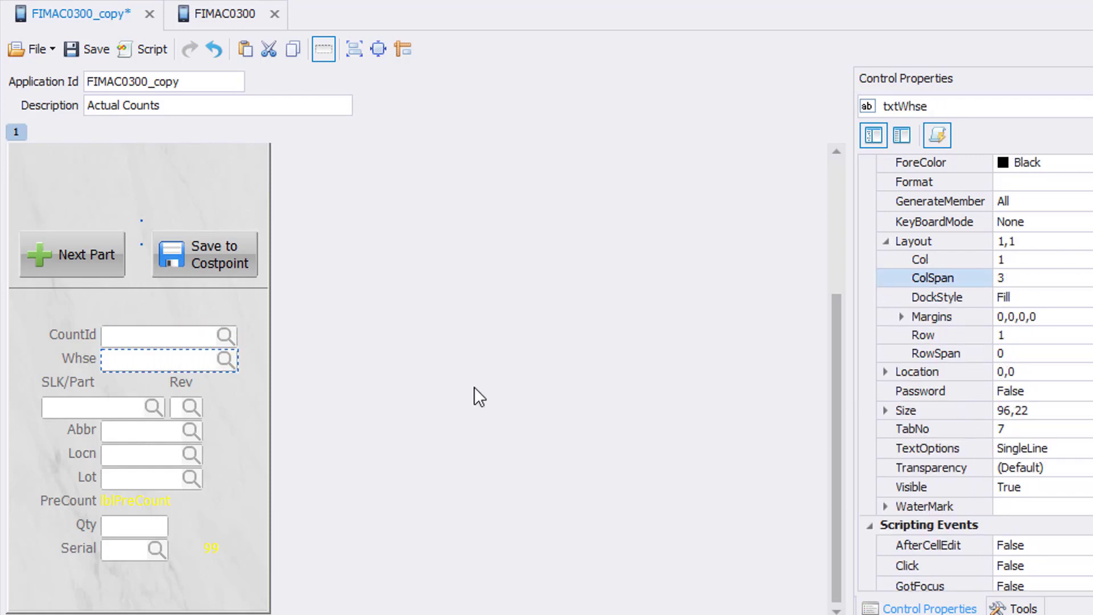
left_click(186, 407)
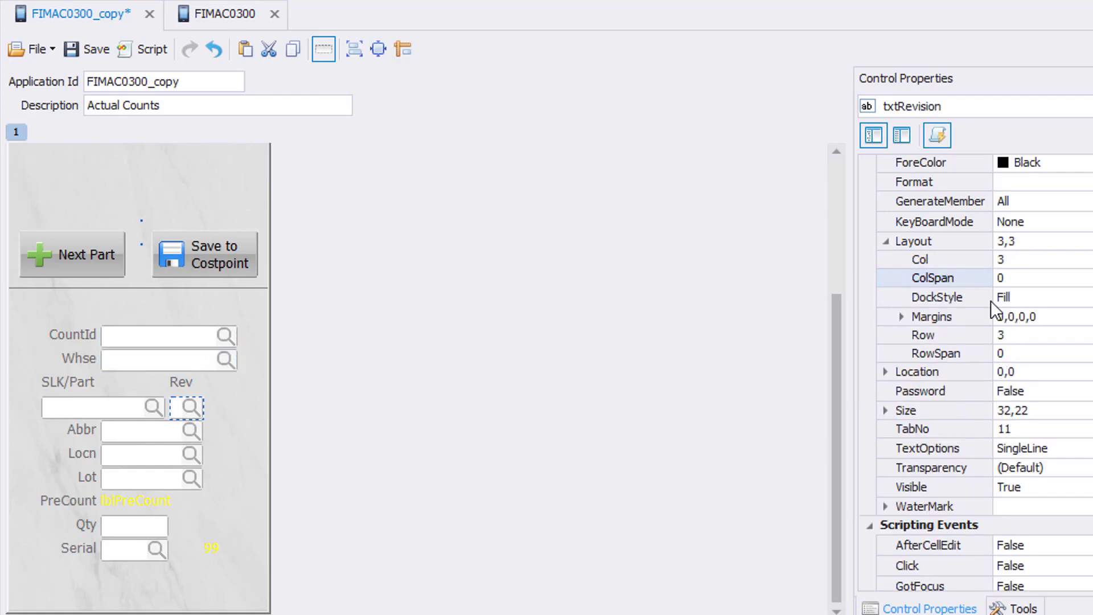
left_click(1009, 279)
type("1")
key("Return")
Step: Set the column span to 3 for the Abbr, Locn and Lot entry fields and to 2 for the Qty and Serial fields
left_click(114, 439)
left_click(1008, 259)
type("3")
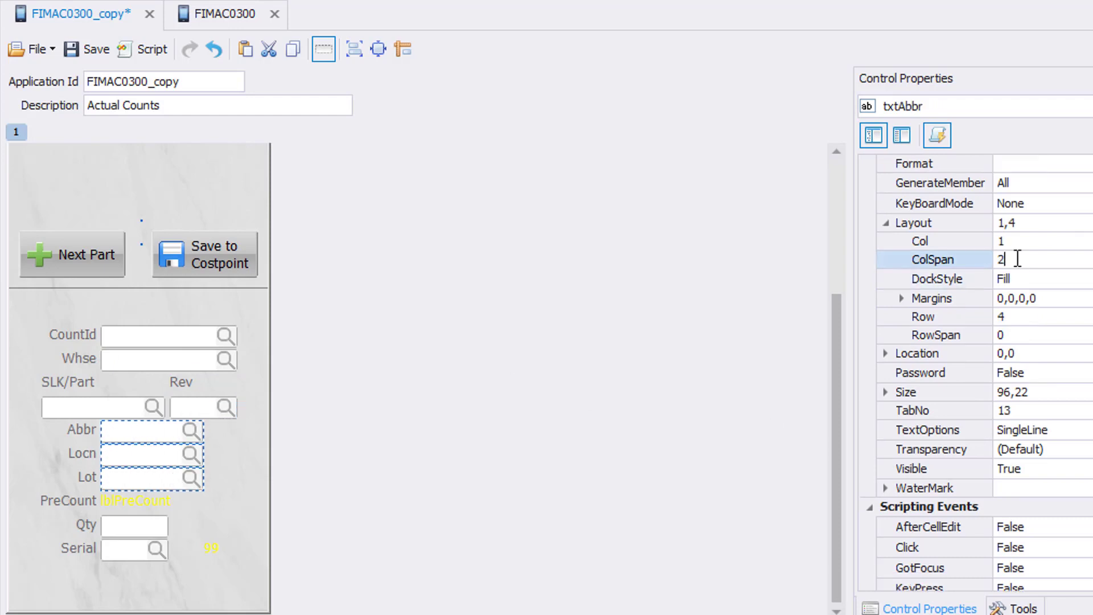
key("Return")
left_click(154, 525)
left_click(1011, 259)
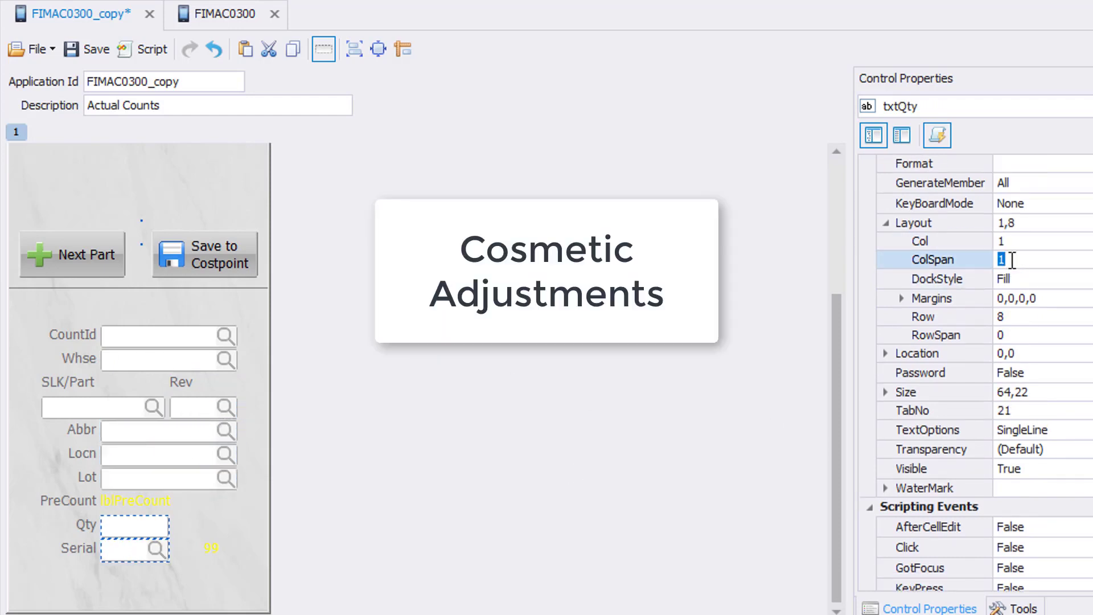
type("2")
key("Return")
Step: Enlarge the Layout1 grid to 230 by 245, starting at location 5,308 just below the divider line
left_click(81, 403)
left_click(56, 431)
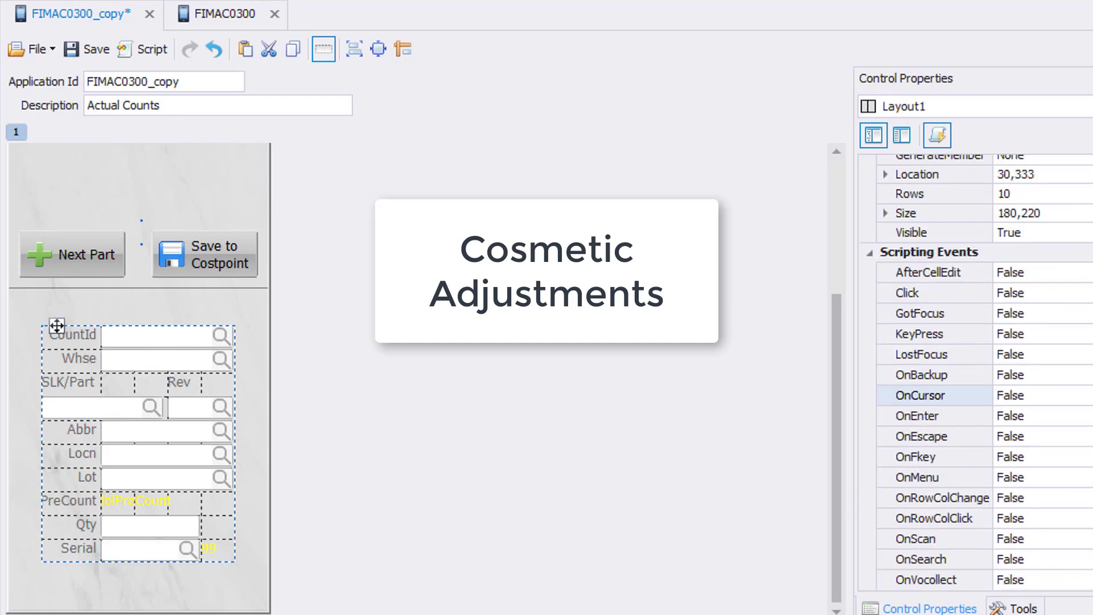
left_click_drag(41, 362, 15, 360)
left_click_drag(235, 388, 268, 388)
left_click_drag(159, 326, 159, 300)
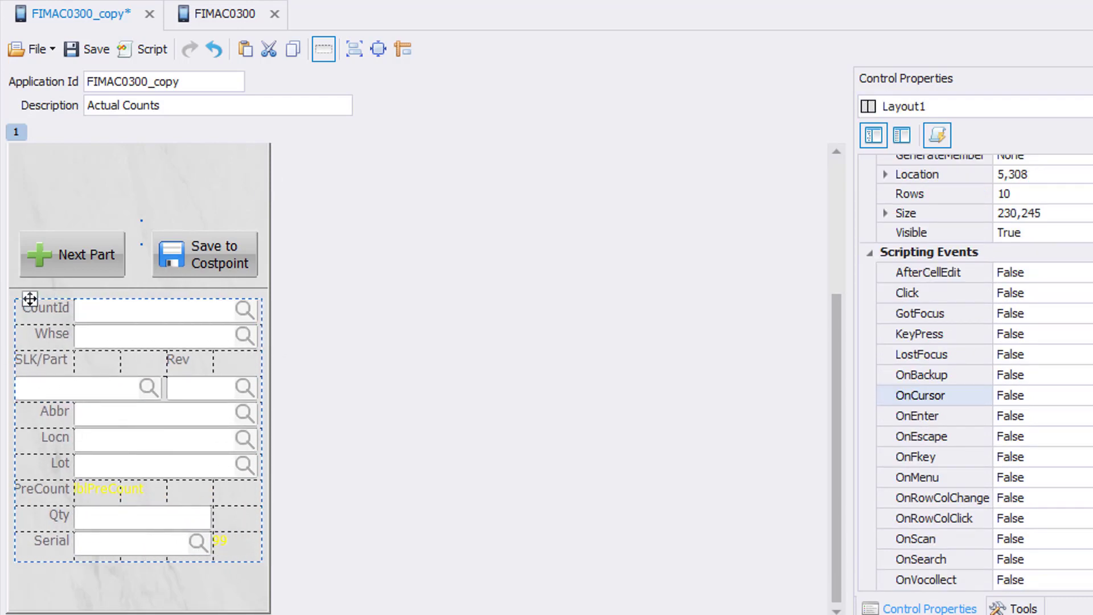
Step: Set the Qty label's alignment to Middle, Right
left_click(60, 517)
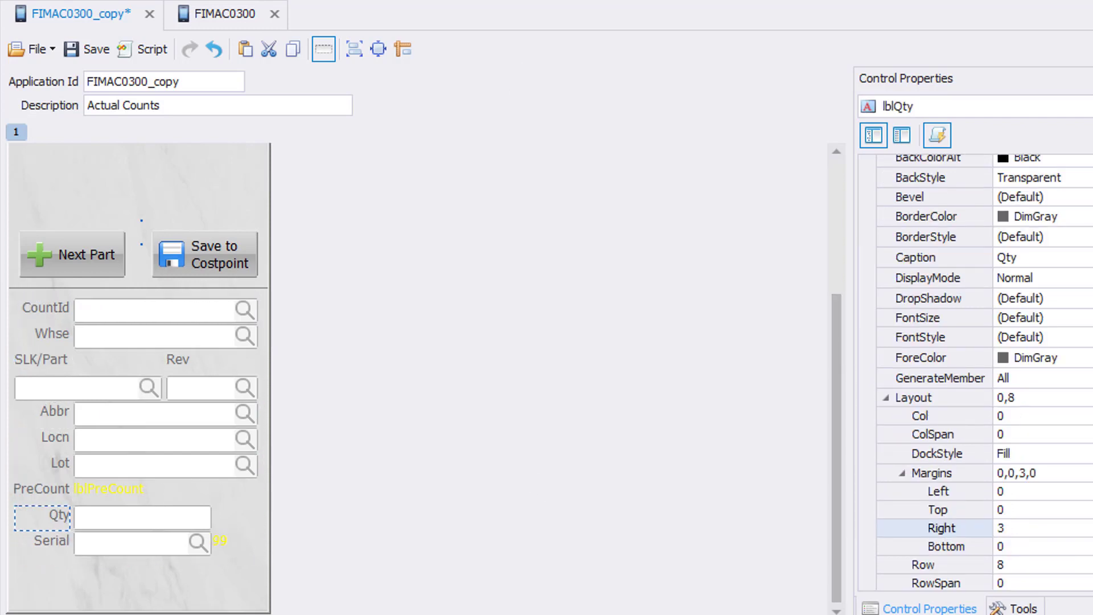
left_click(1082, 203)
left_click(1088, 304)
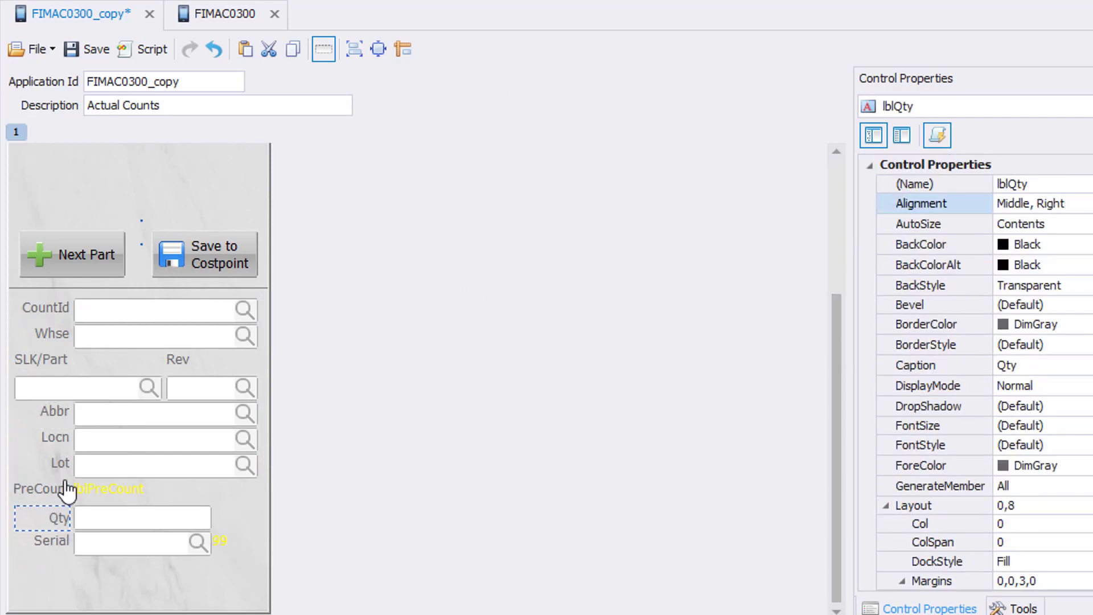
Step: Set the alignment of the Serial, Lot, Locn, Abbr, Whse and CountId labels to Middle, Right
left_click(57, 543)
left_click(66, 467, "ctrl")
left_click(57, 440, "ctrl")
left_click(55, 412, "ctrl")
left_click(1084, 185)
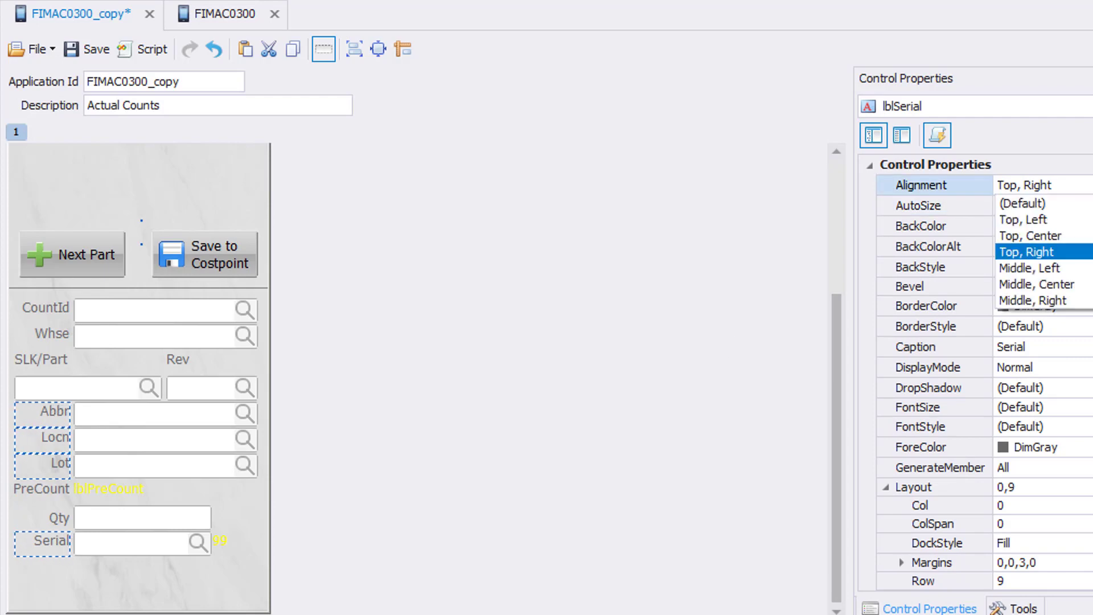
left_click(1085, 299)
left_click(46, 336)
left_click(46, 310, "ctrl")
left_click(1085, 185)
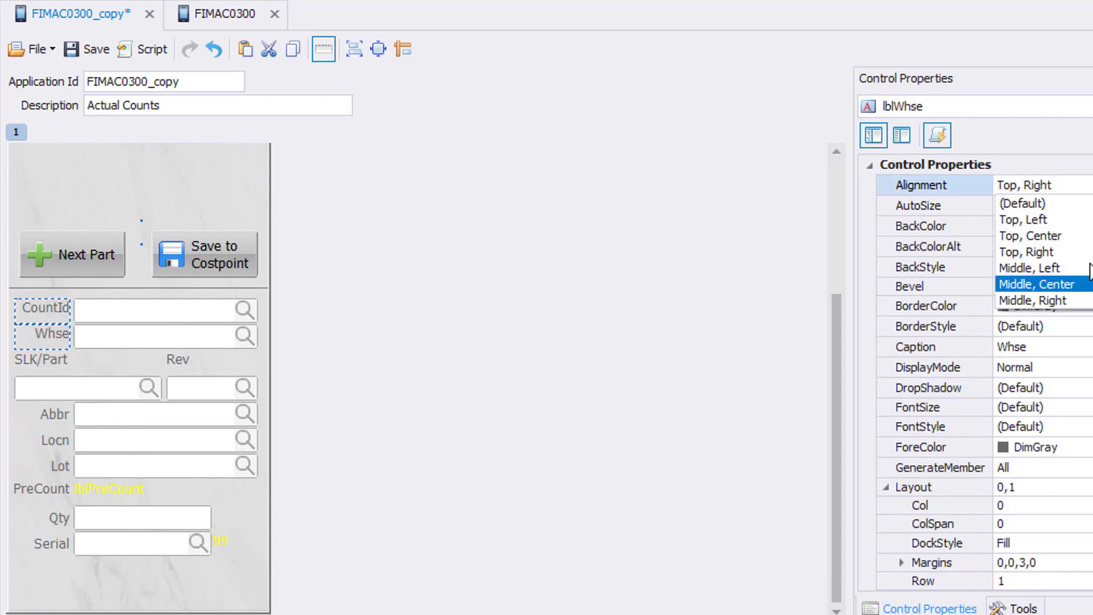
left_click(1048, 298)
Step: Give the yellow 99 serial count label a left layout margin of 3
left_click(220, 539)
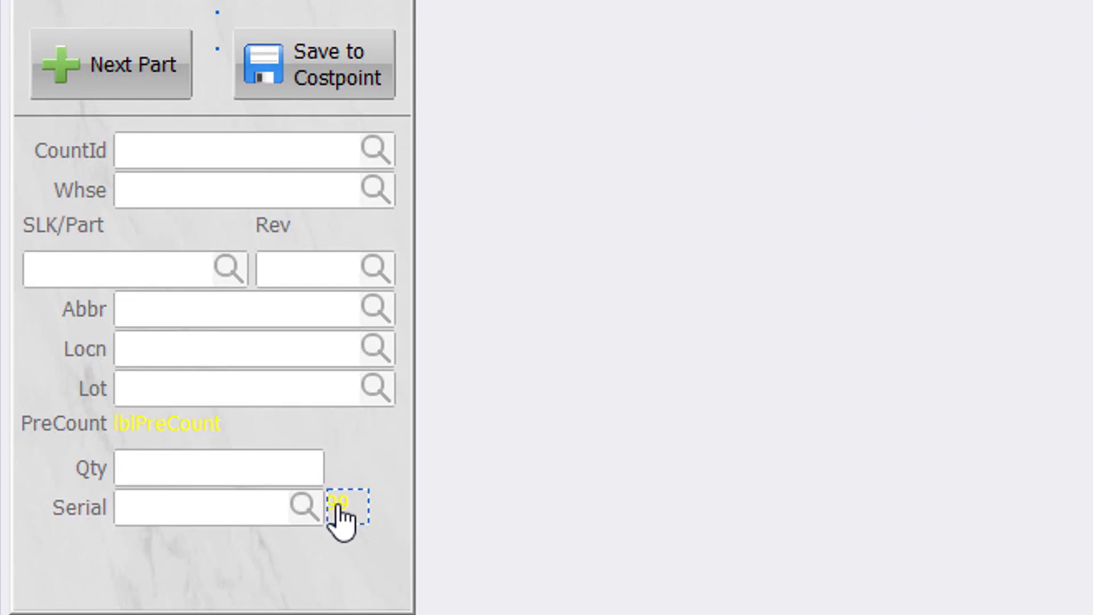
scroll(979, 370, "down", 3)
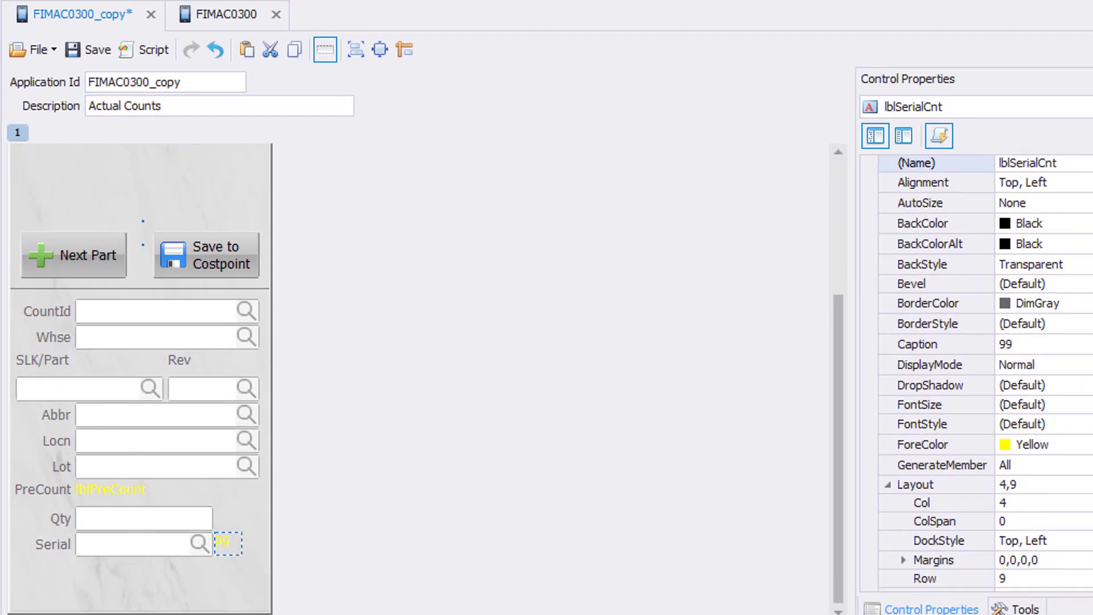
left_click(903, 495)
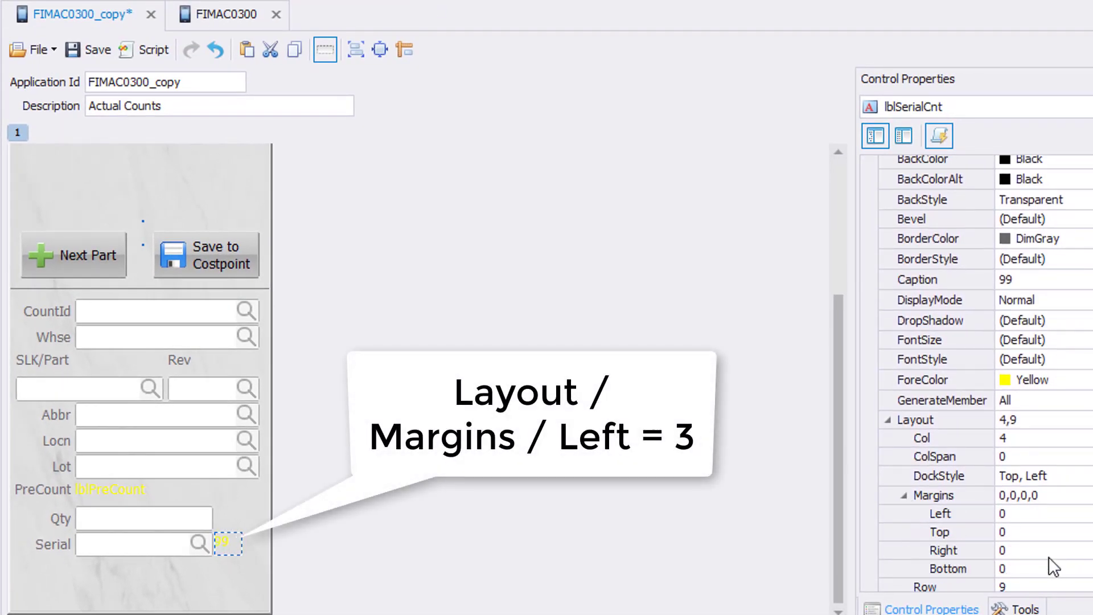
left_click(1021, 516)
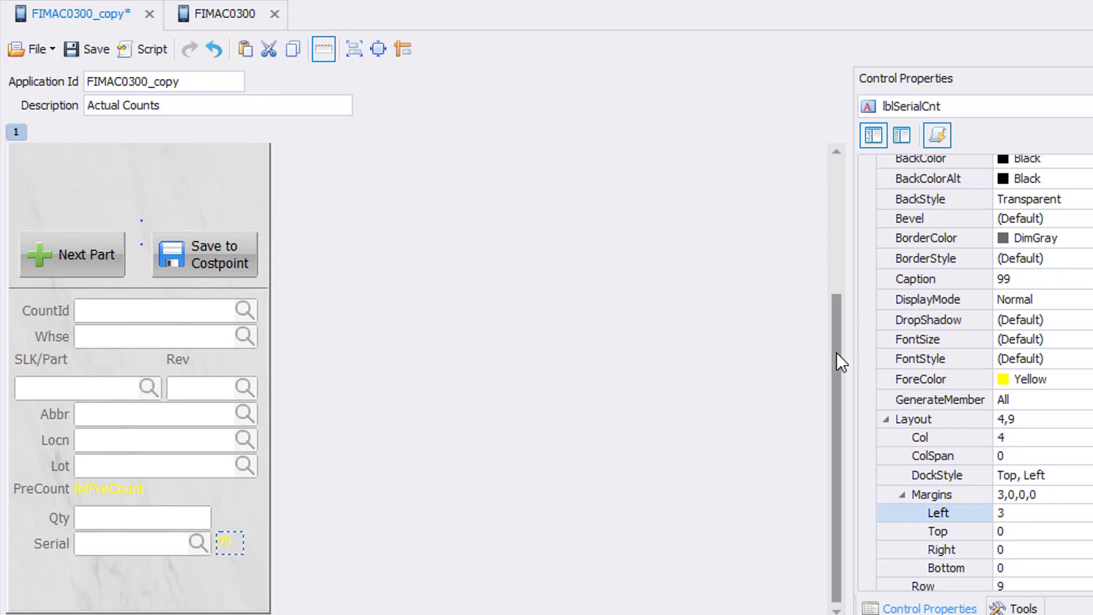
Step: Add a Panel above the buttons near the top of the form and set its location to 10,10
left_click_drag(835, 348, 836, 190)
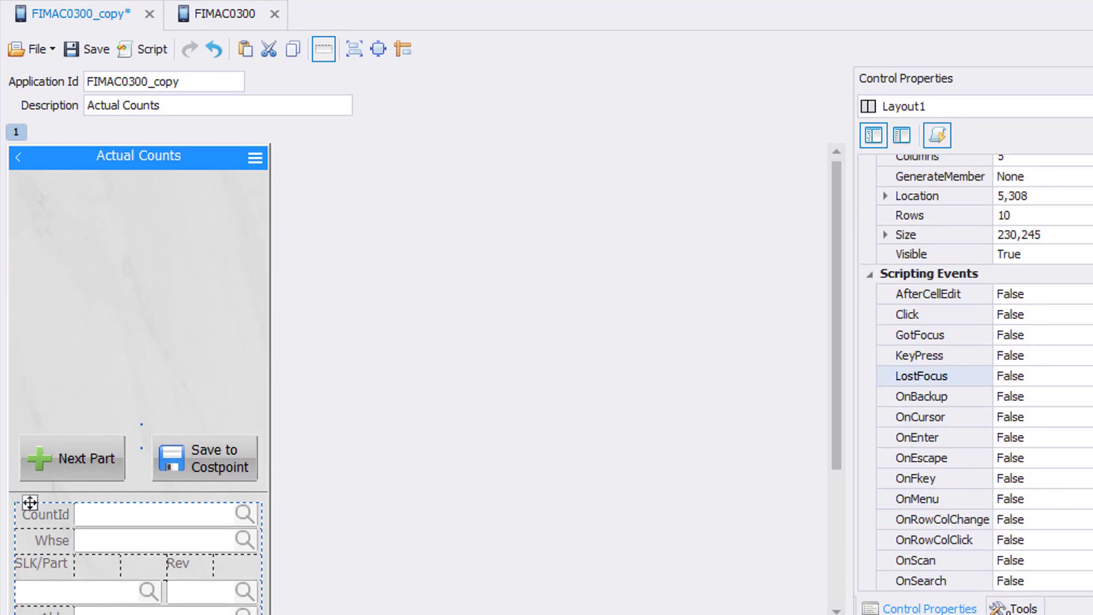
left_click(1016, 608)
left_click_drag(892, 431, 138, 179)
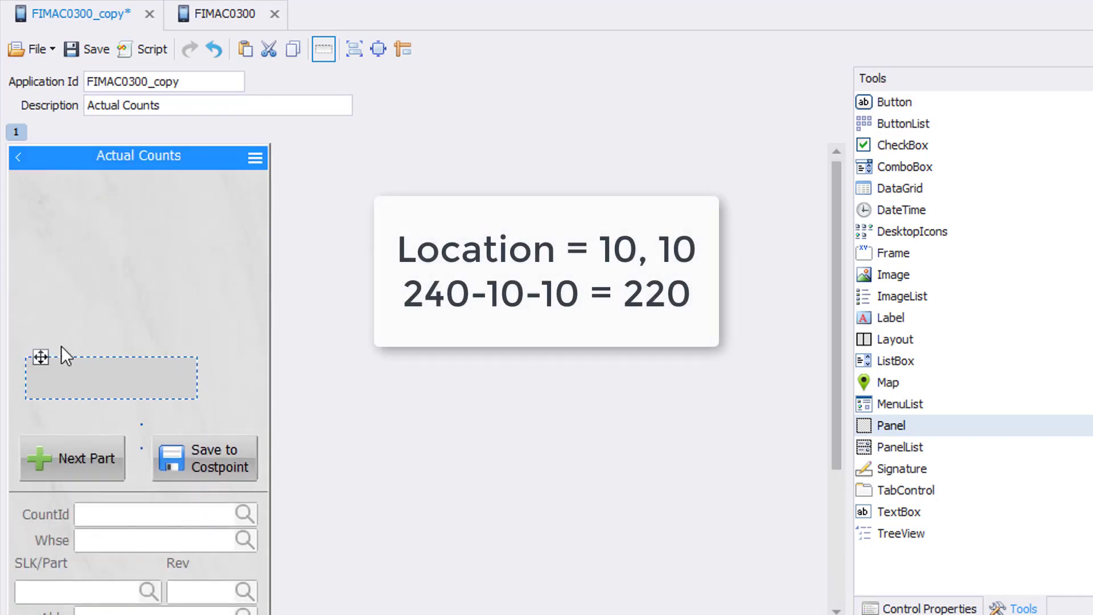
left_click_drag(61, 346, 58, 173)
left_click(1025, 340)
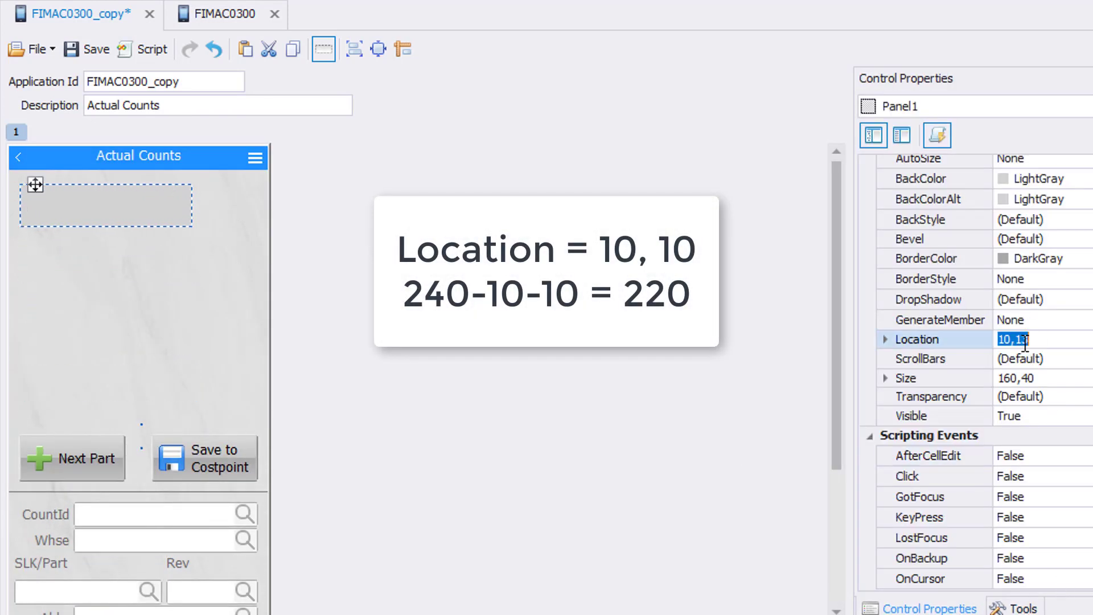
type("10,10")
key("Return")
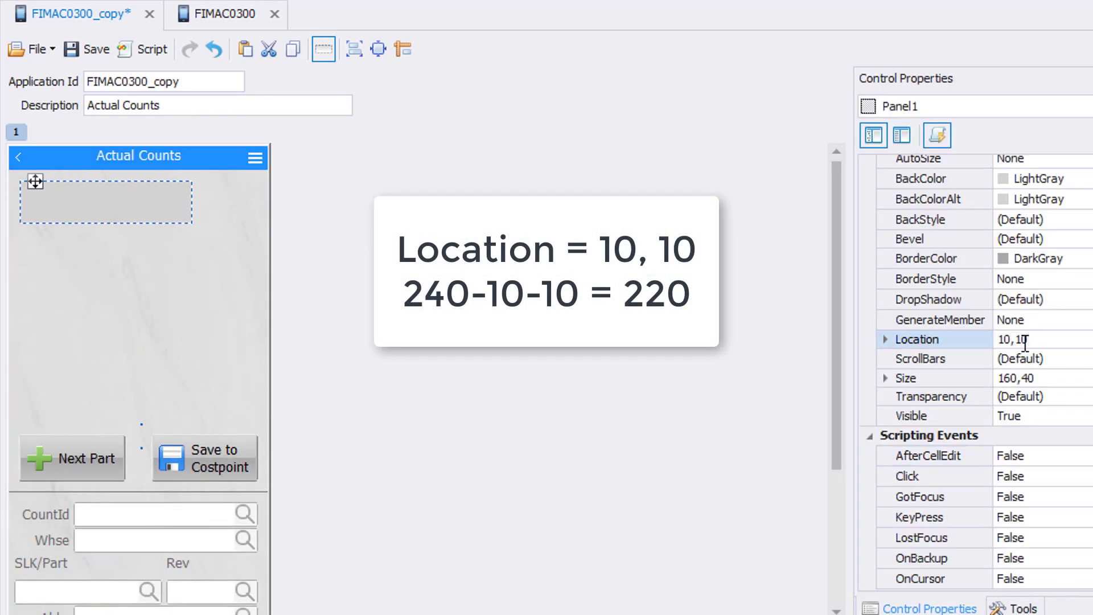
Step: Set the new panel's width to 220
left_click(886, 339)
left_click(886, 340)
left_click(886, 378)
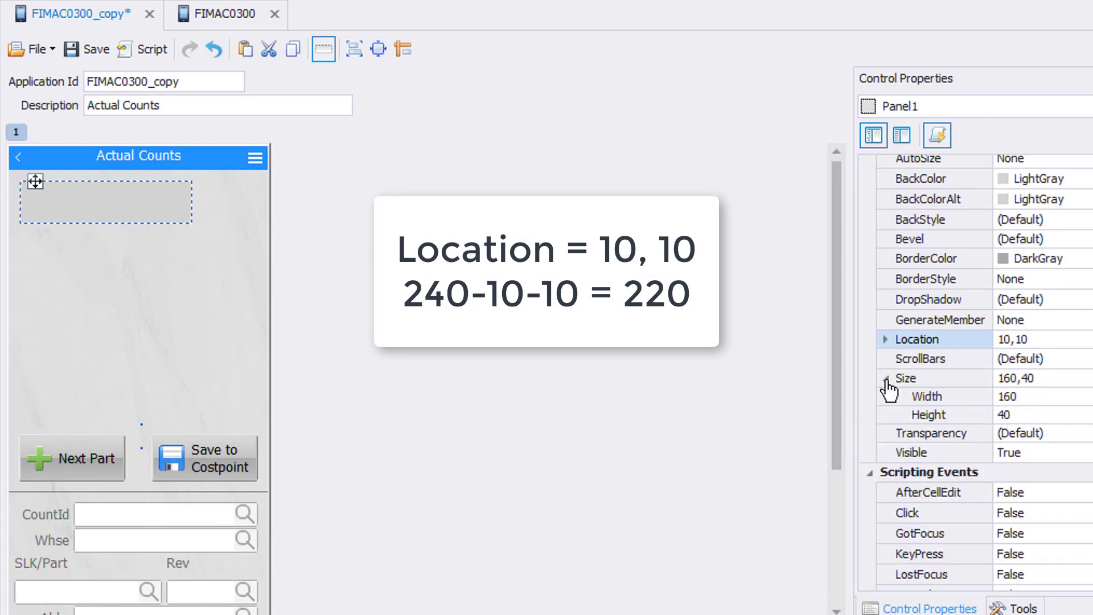
left_click(1016, 396)
type("220")
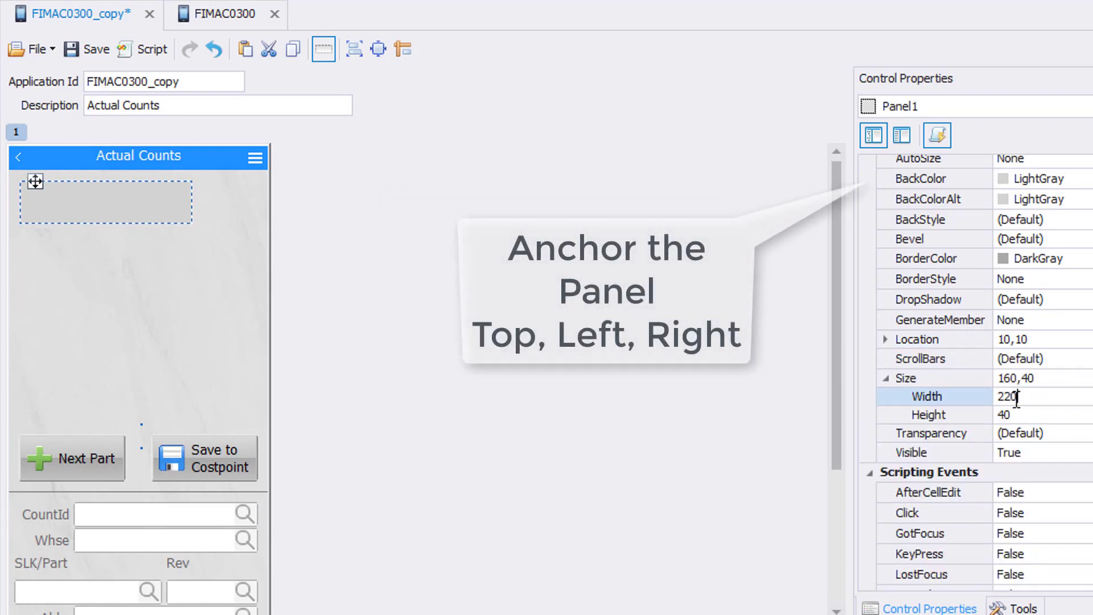
key("Return")
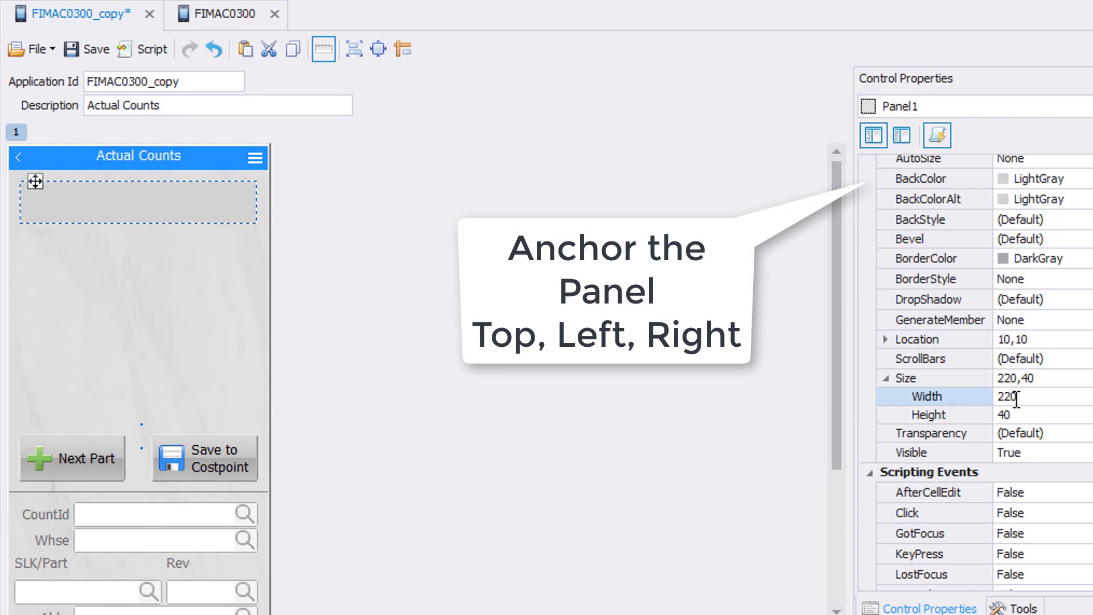
Step: Anchor the panel to Top, Left, Right
scroll(980, 370, "up", 3)
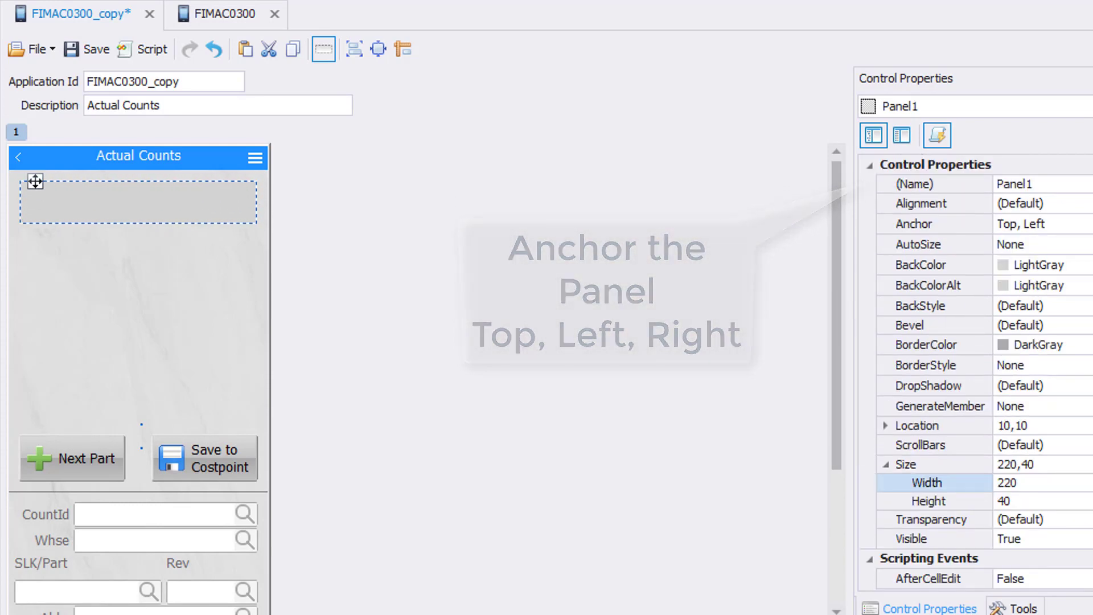
left_click(1090, 223)
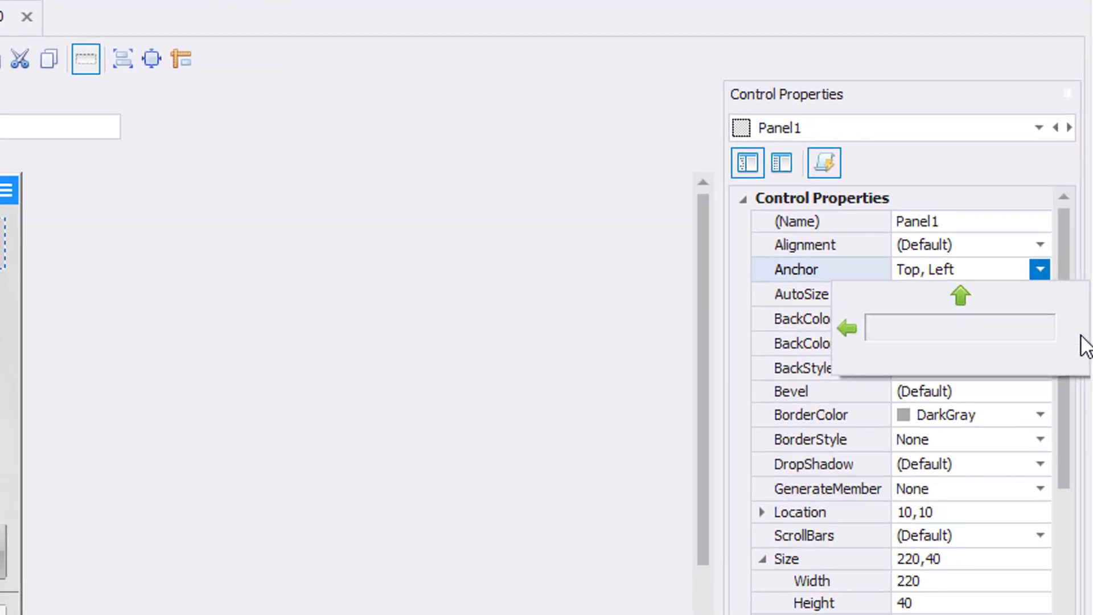
left_click(1082, 338)
Step: Stretch Panel1 to a height of 233 and place the Layout1 grid over it, narrowed to 220 wide
left_click(35, 179)
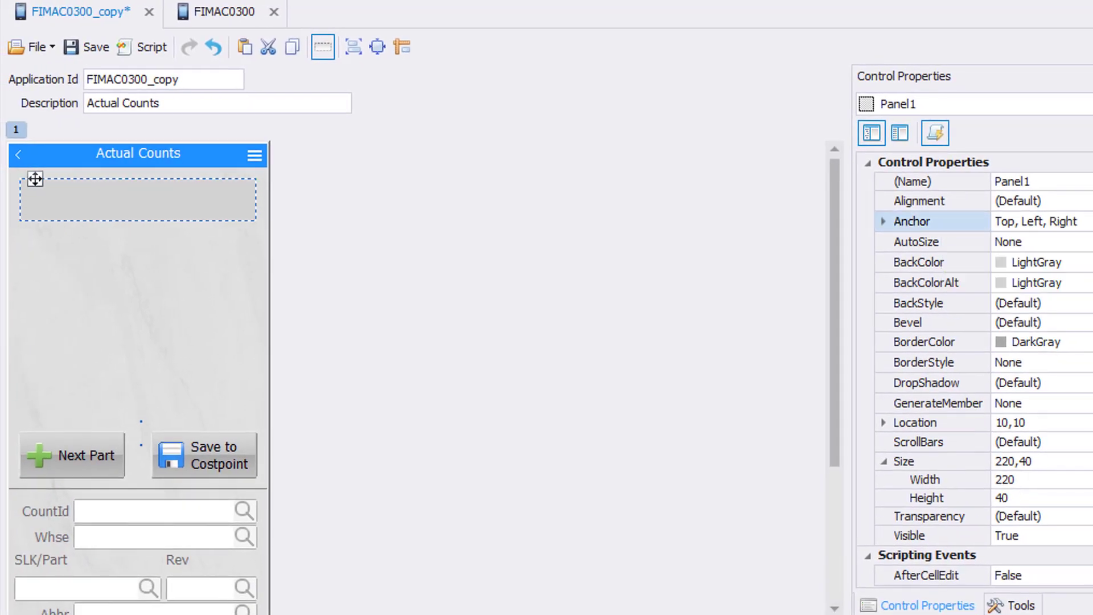
left_click(968, 104)
left_click(954, 245)
left_click_drag(44, 314, 29, 185)
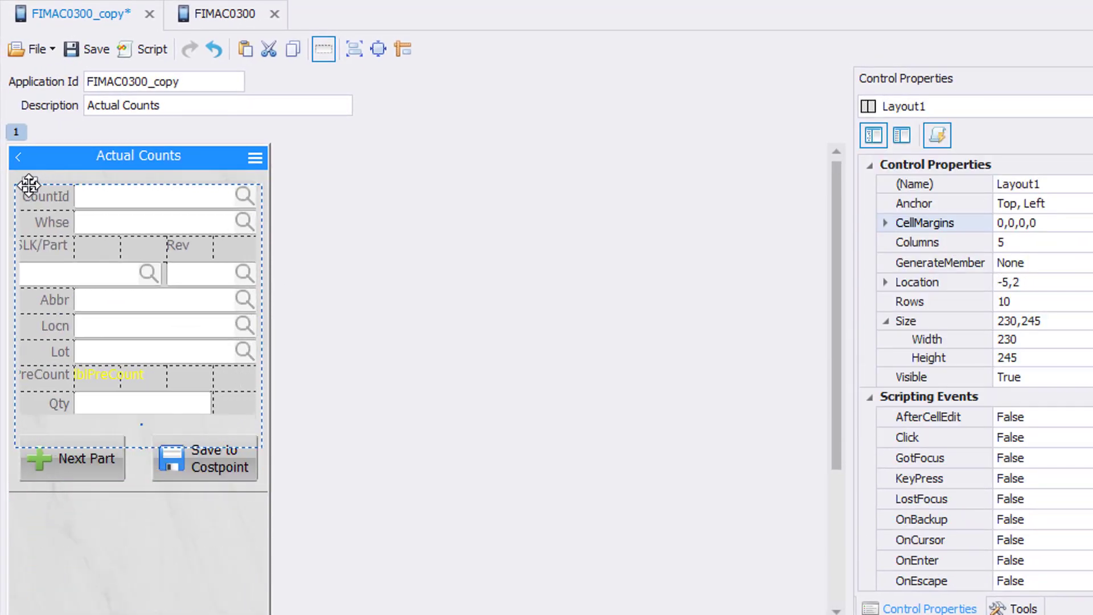
left_click_drag(261, 254, 254, 253)
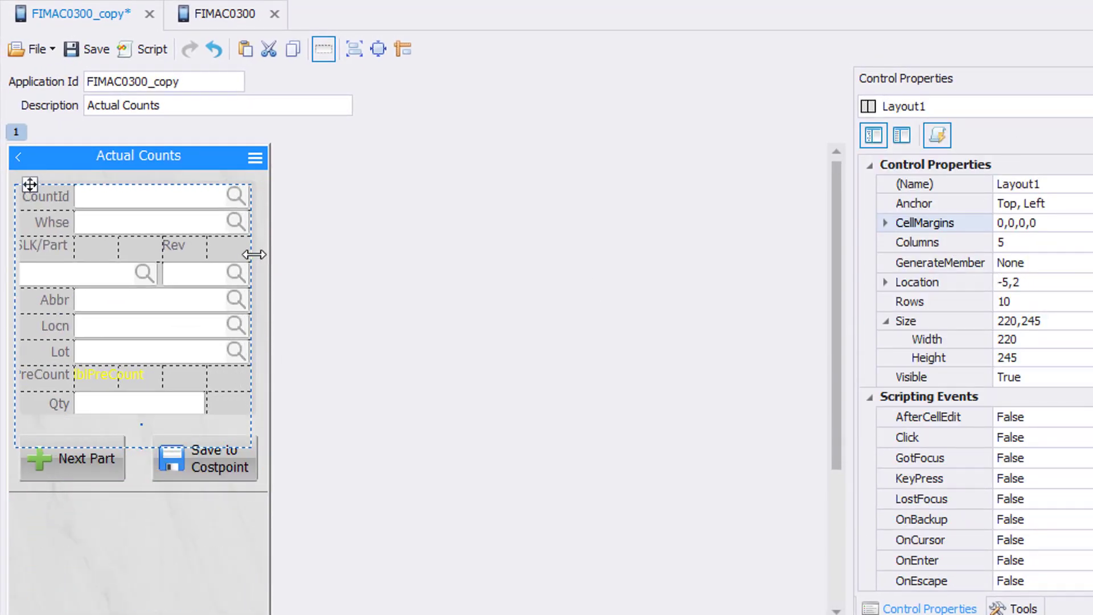
left_click_drag(30, 185, 30, 173)
Step: Check Panel1's bounds, then fit Layout1 inside it at location 15,3 with a width of 210 and a raised bottom edge
left_click(968, 107)
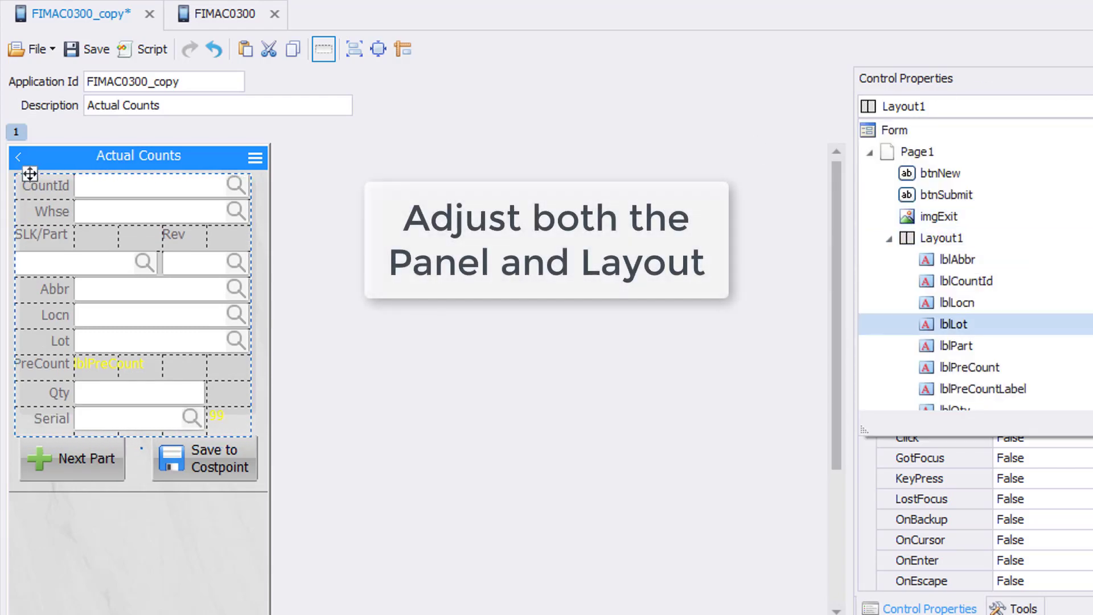
scroll(974, 256, "down", 8)
left_click(977, 349)
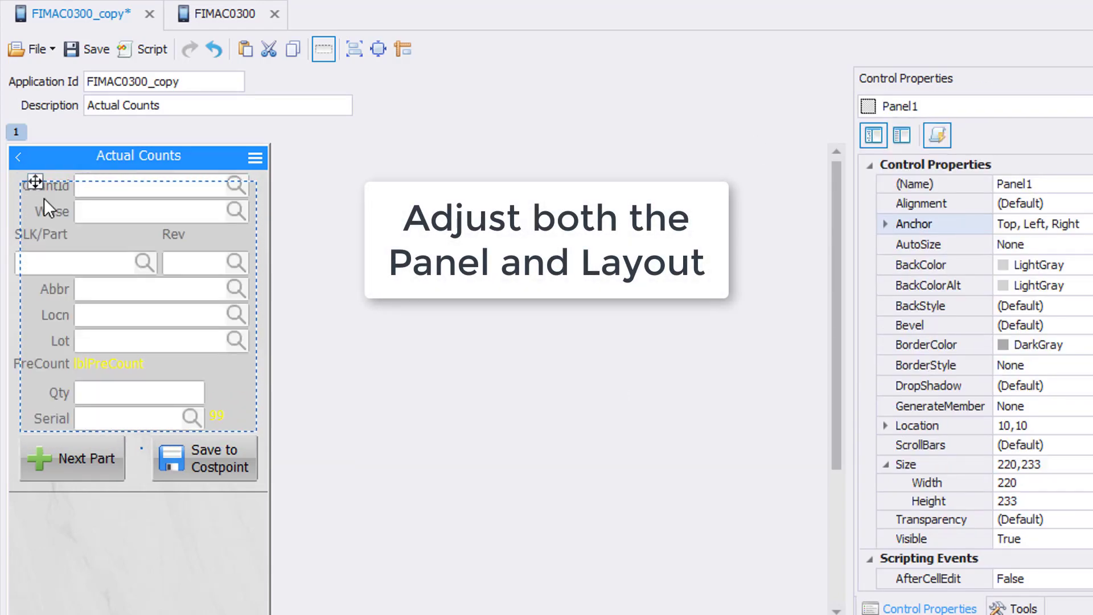
left_click(968, 106)
scroll(934, 227, "up", 8)
left_click(917, 236)
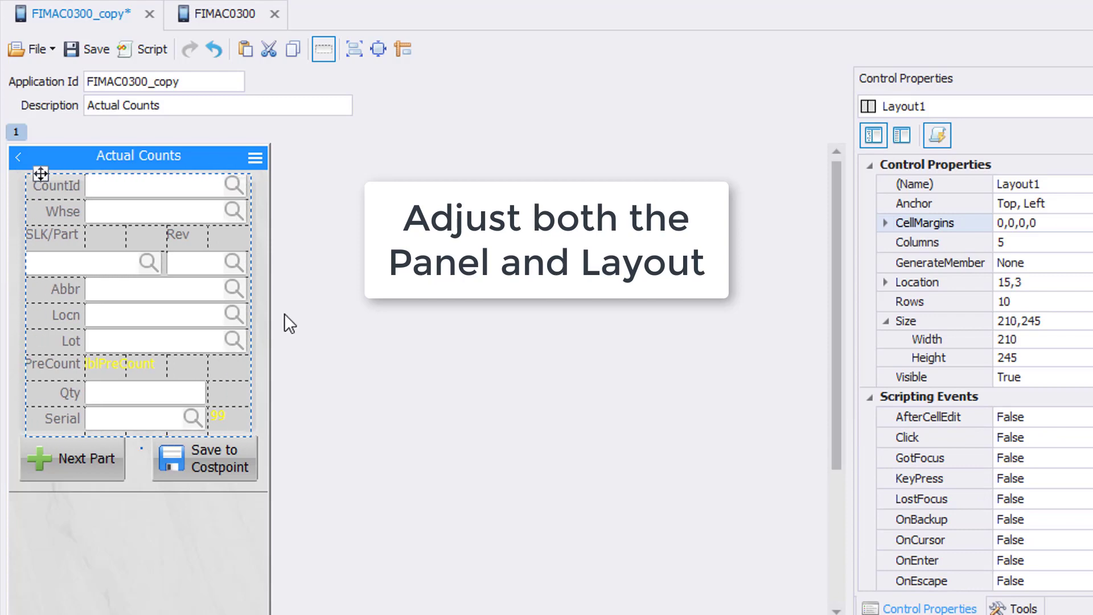
left_click_drag(240, 437, 239, 426)
Step: Lower Layout1's top edge to location 15,8, making the grid 210 by 230
left_click(200, 548)
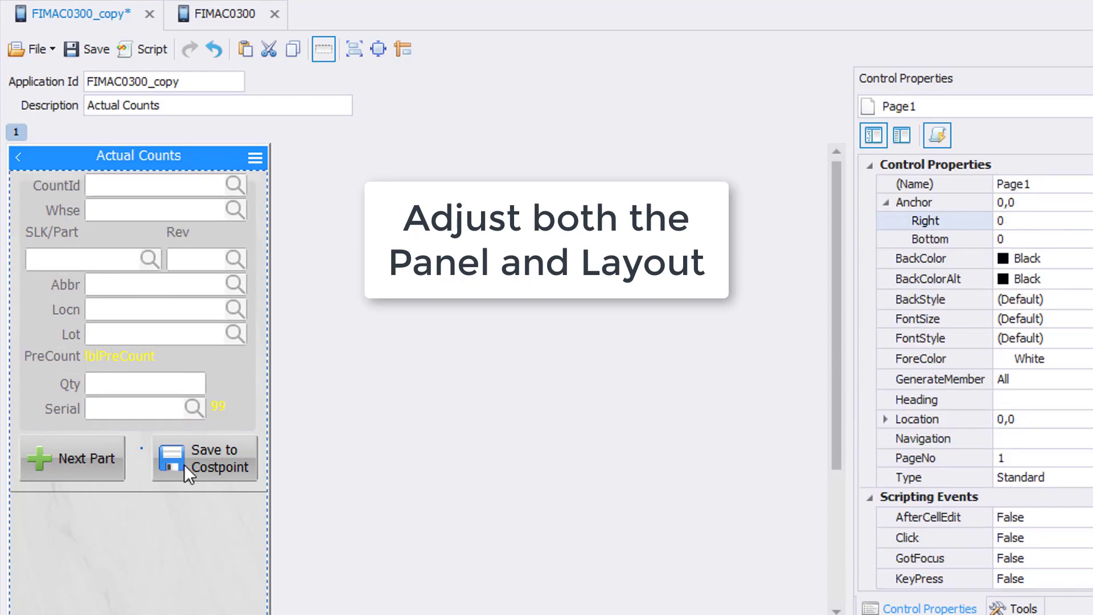
left_click(30, 419)
left_click(71, 188)
left_click(51, 180)
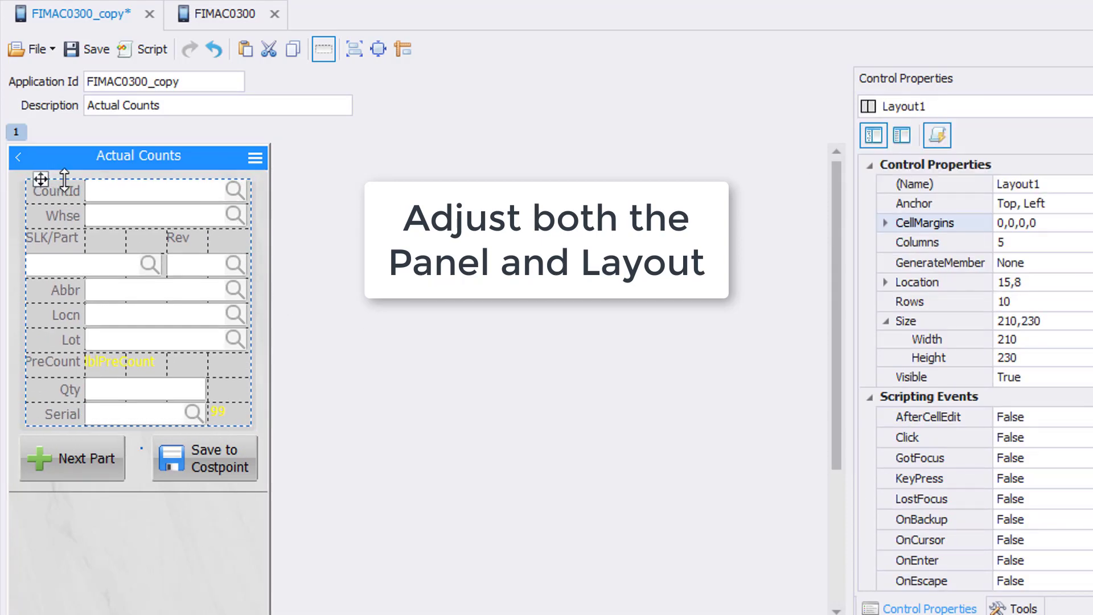
Step: Select Panel1 and raise its top edge by about 7 pixels while leaving its bottom edge in place
left_click(115, 583)
left_click(968, 106)
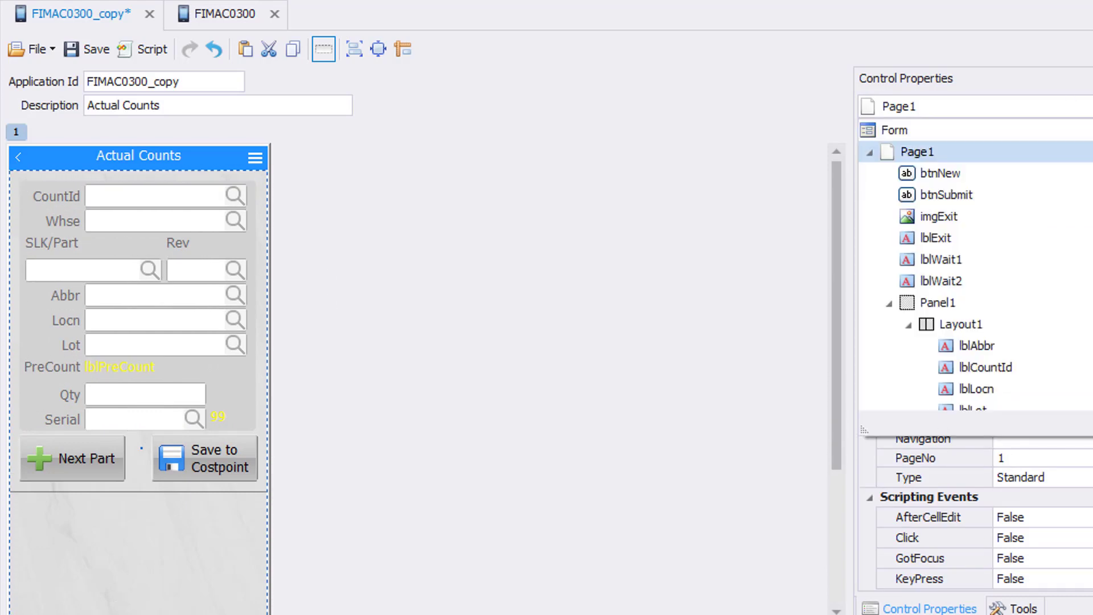
scroll(968, 279, "down", 5)
scroll(968, 279, "up", 6)
left_click(938, 302)
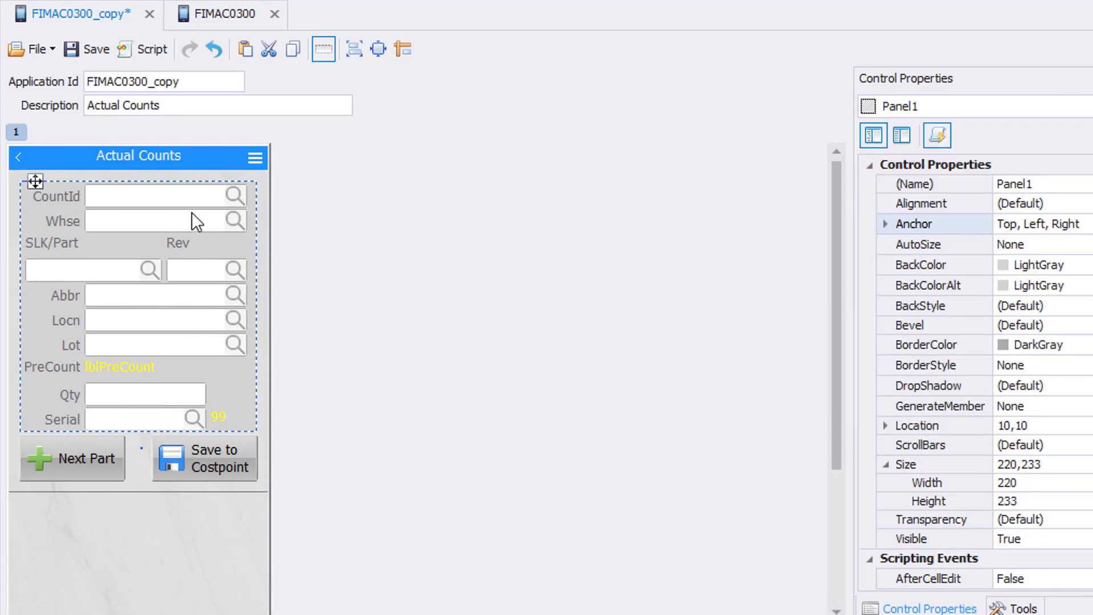
left_click_drag(70, 181, 70, 174)
left_click(200, 566)
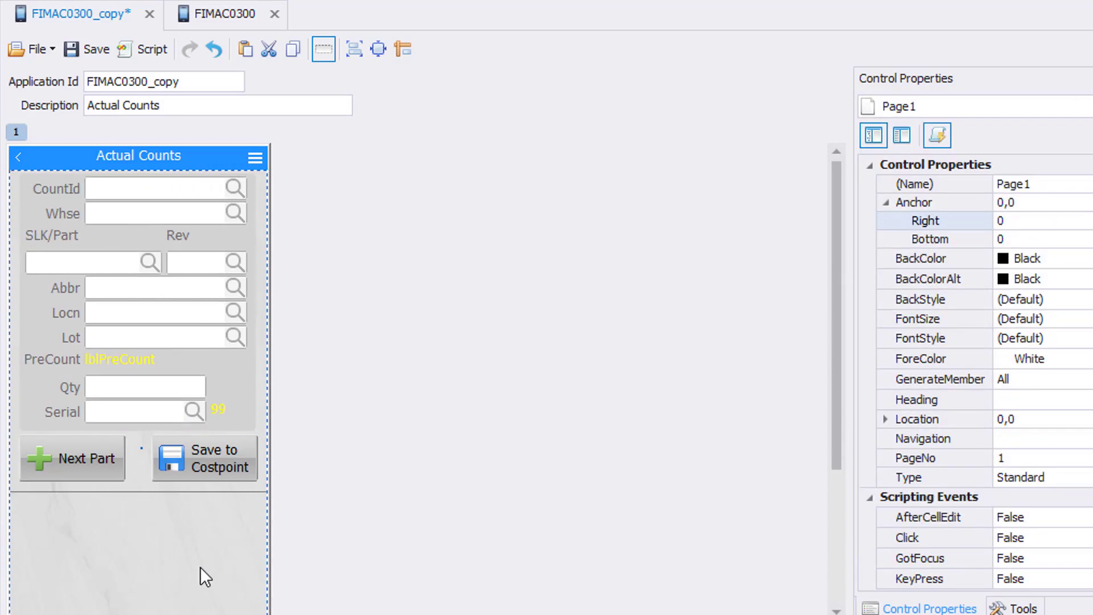
Step: Anchor Layout1 to Top, Left, Right and save the application
left_click(41, 177)
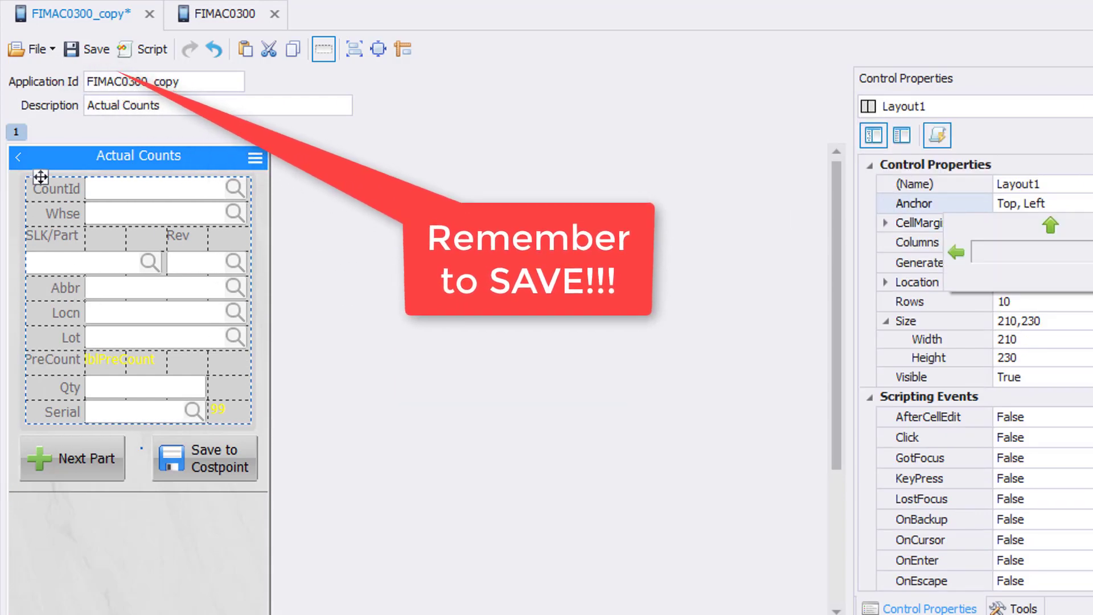
left_click(643, 227)
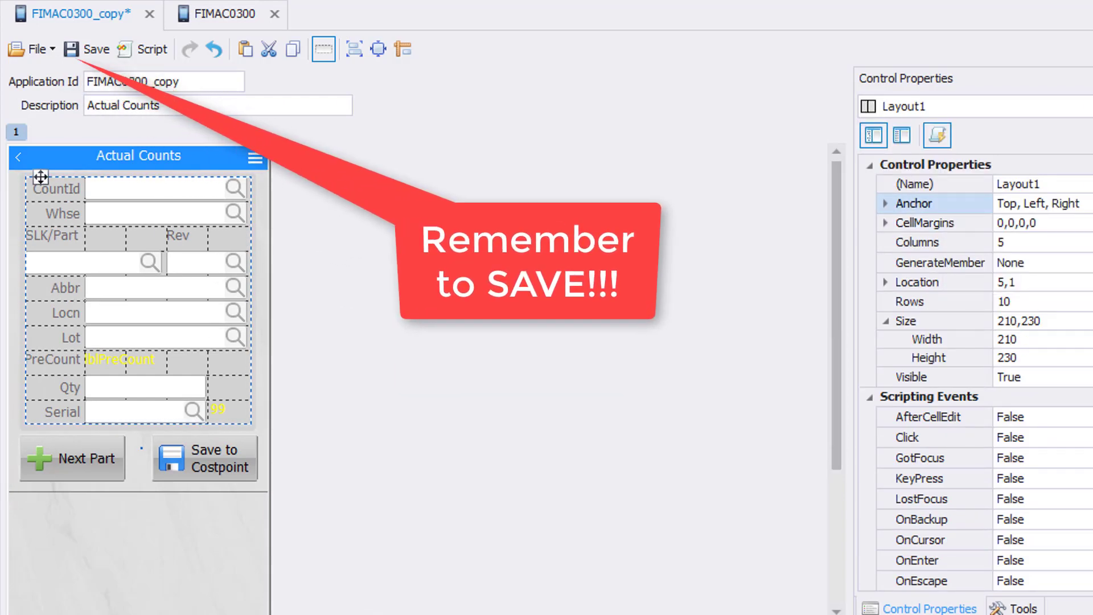
left_click(81, 48)
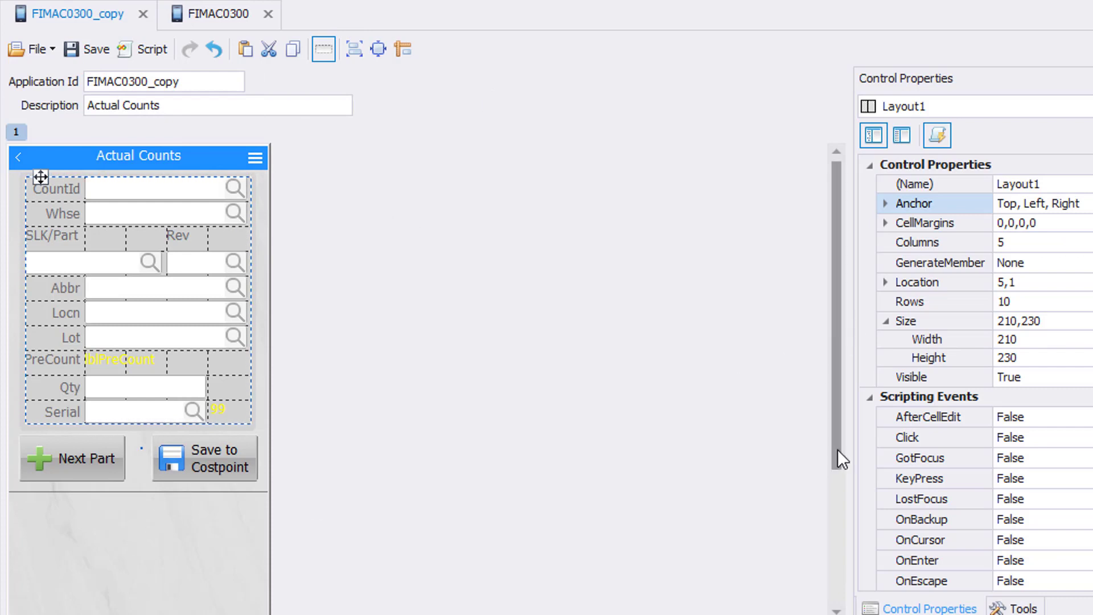
Step: Add a Layout control measuring 184 by 154 in the empty area below the buttons and give it three columns
left_click_drag(838, 451, 836, 585)
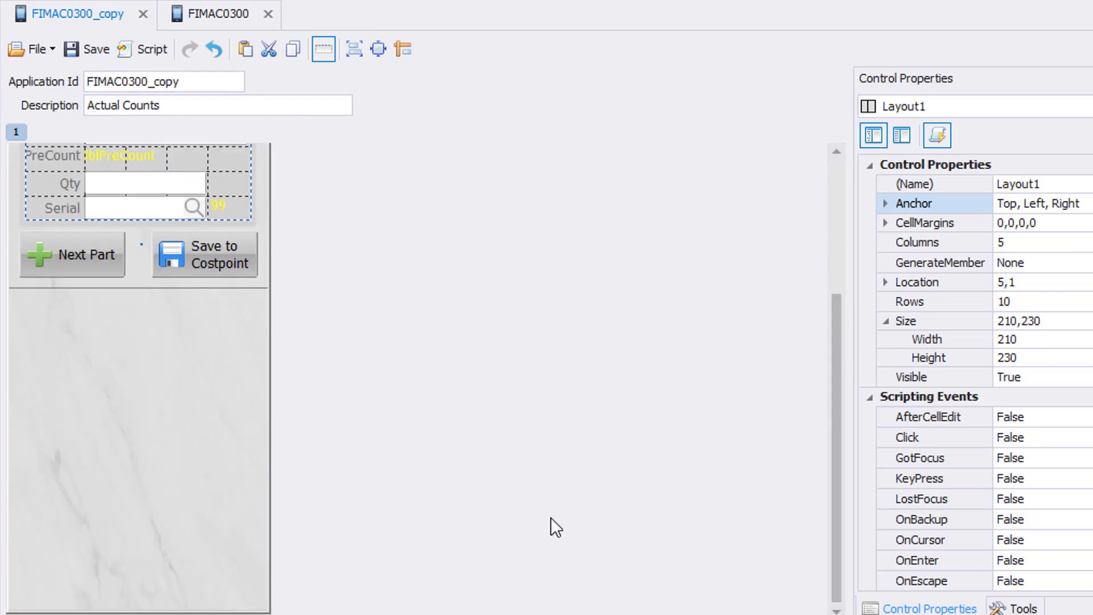
left_click(1018, 609)
left_click_drag(896, 337, 54, 348)
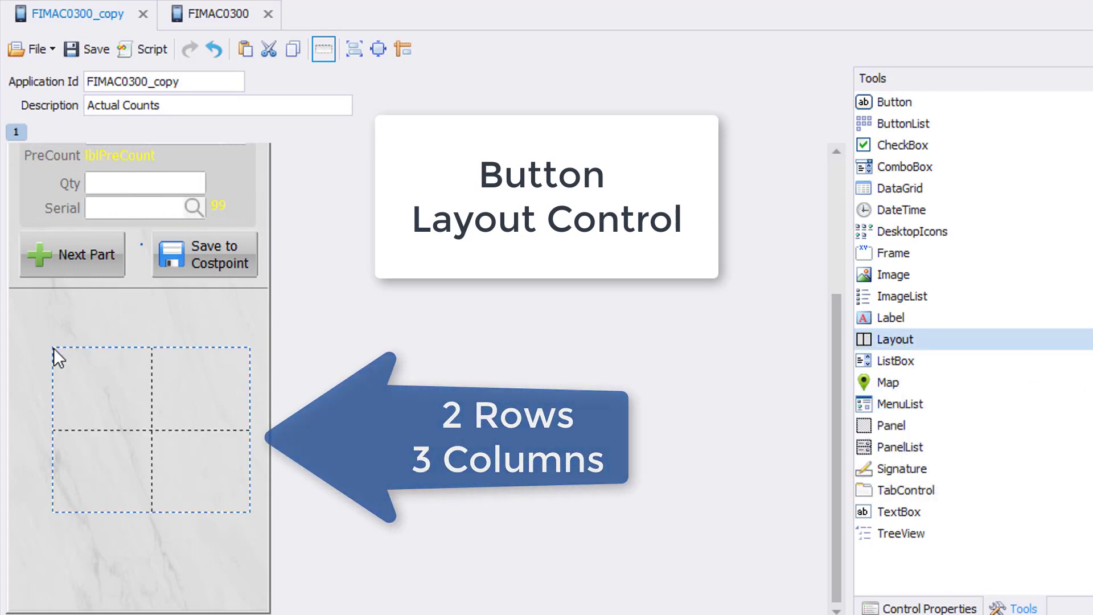
left_click(929, 608)
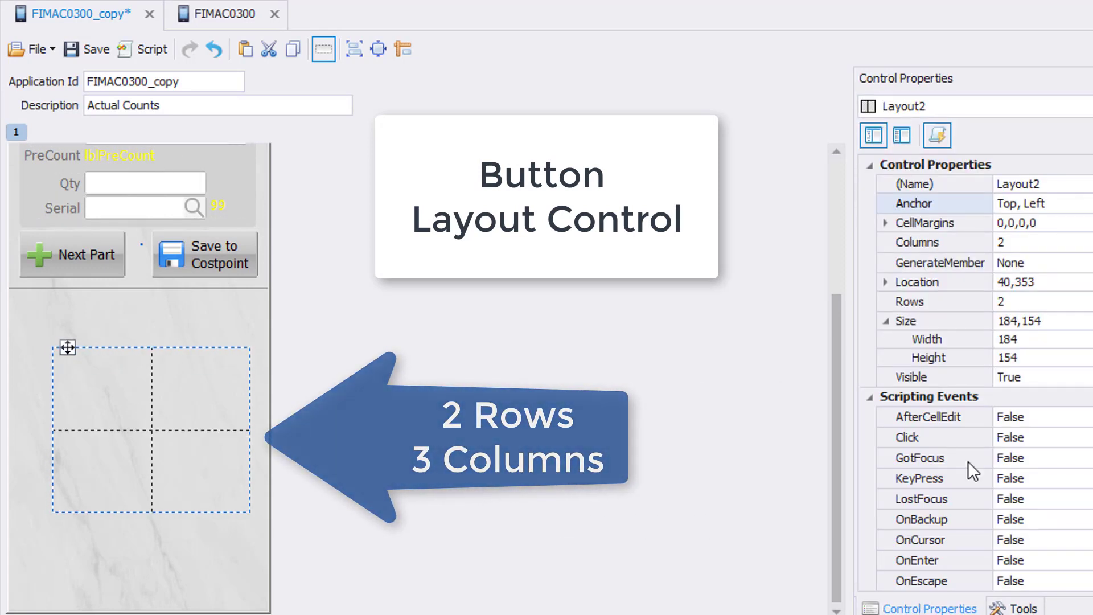
left_click(1017, 244)
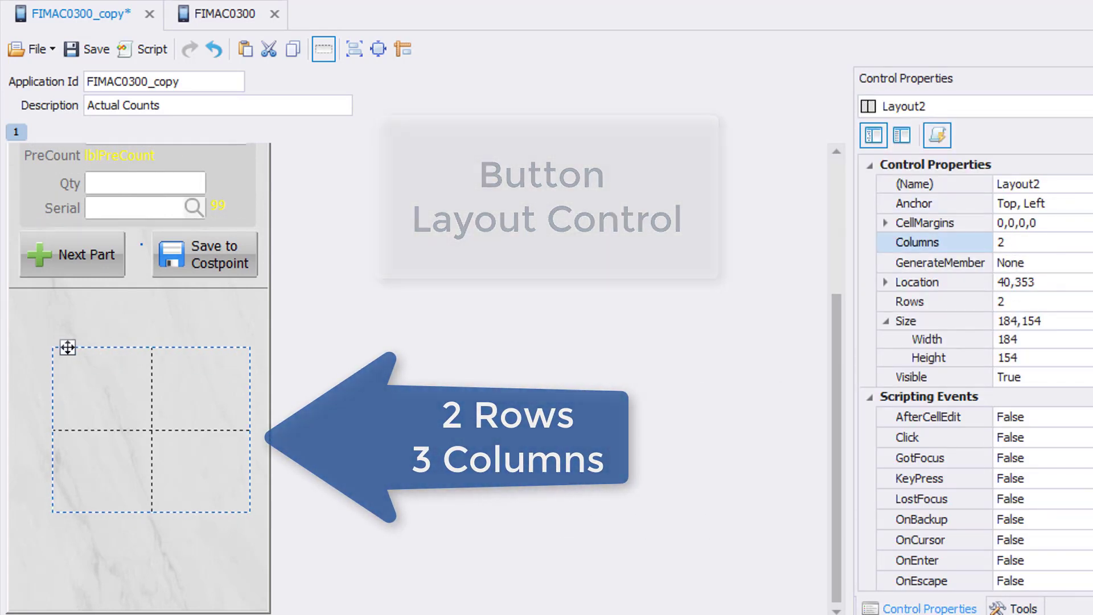
left_click(293, 173)
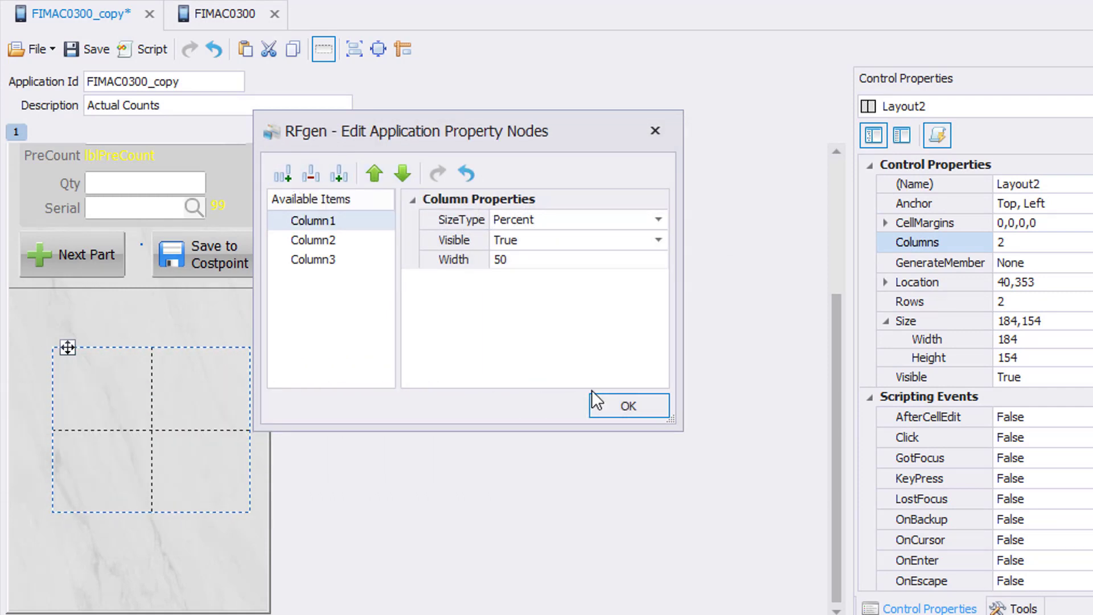
left_click(604, 405)
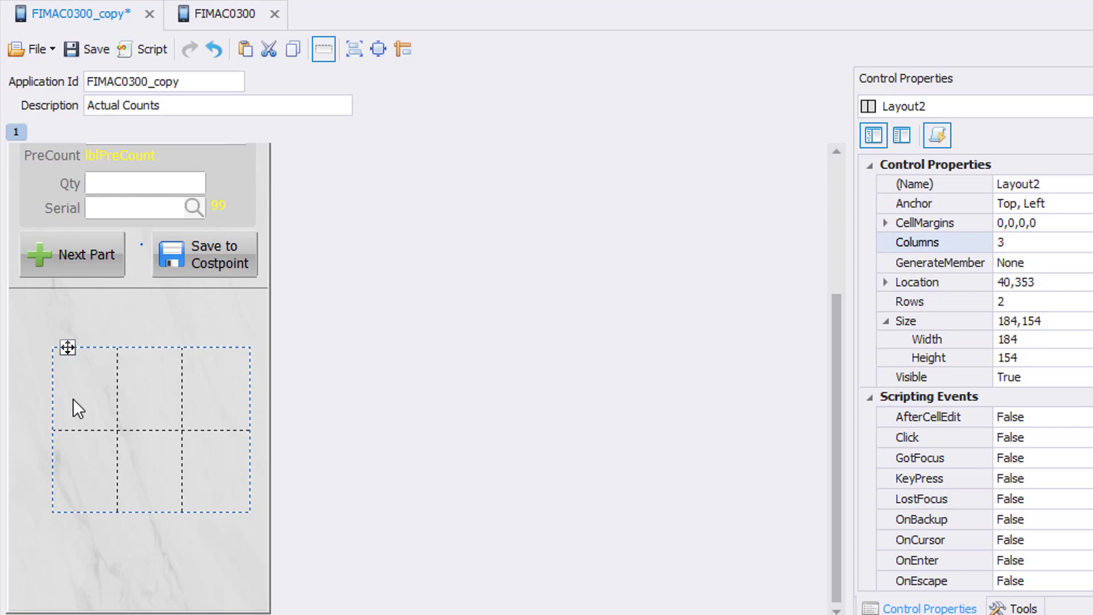
Step: Move the Next Part button into the new layout's first-row, first-column cell and Save to Costpoint into its third column
left_click(71, 262)
left_click_drag(70, 262, 77, 404)
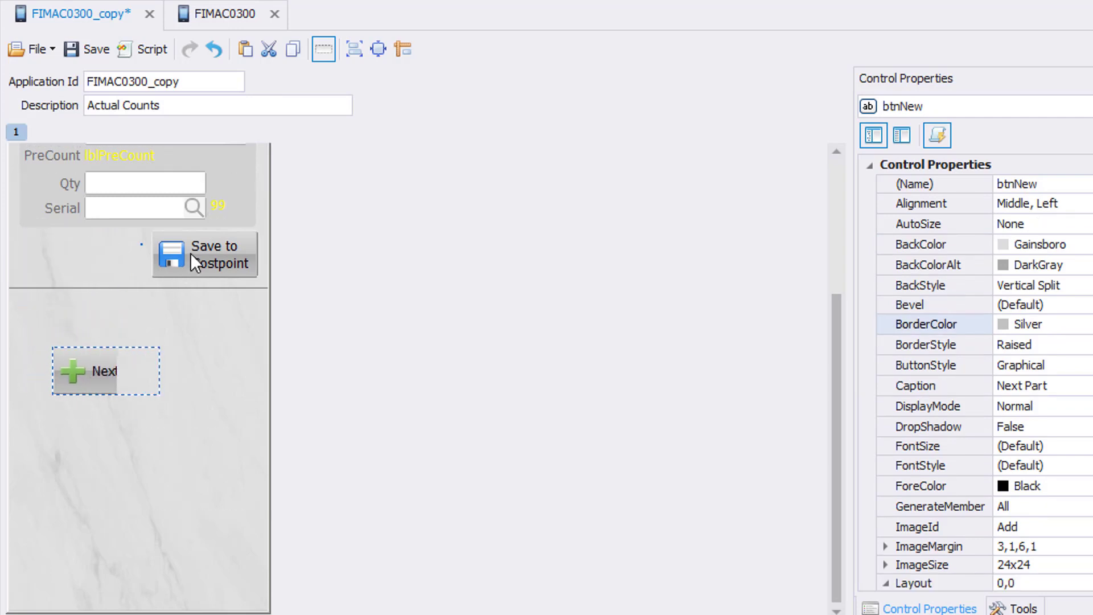
left_click_drag(190, 253, 202, 389)
Step: Set the SizeType of Layout2's Column1 and Column3 to AutoSize
left_click(67, 346)
left_click(1088, 242)
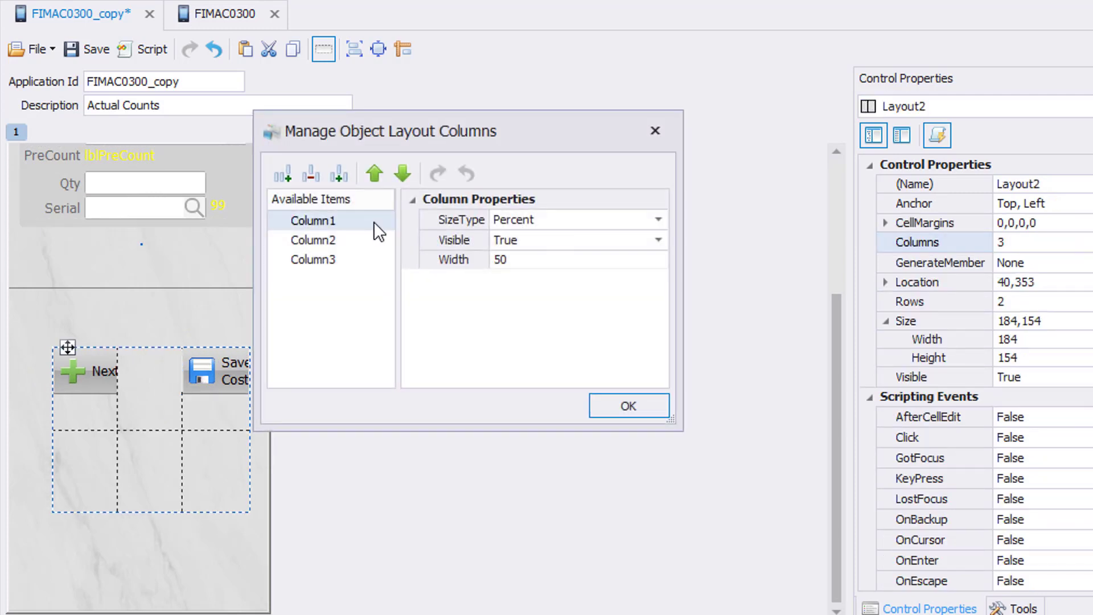
left_click(659, 220)
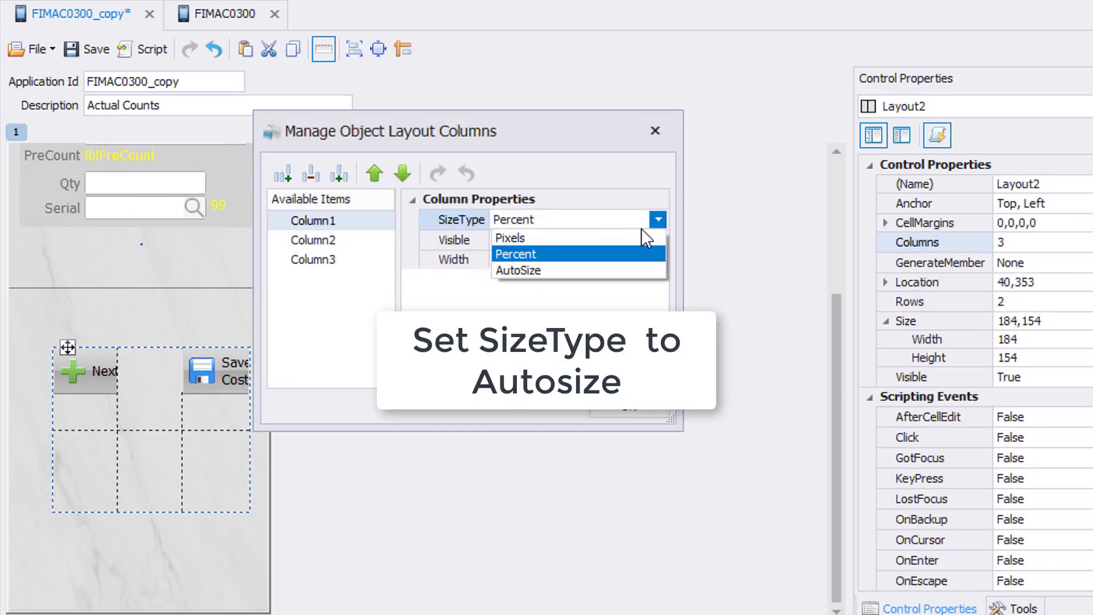
left_click(607, 269)
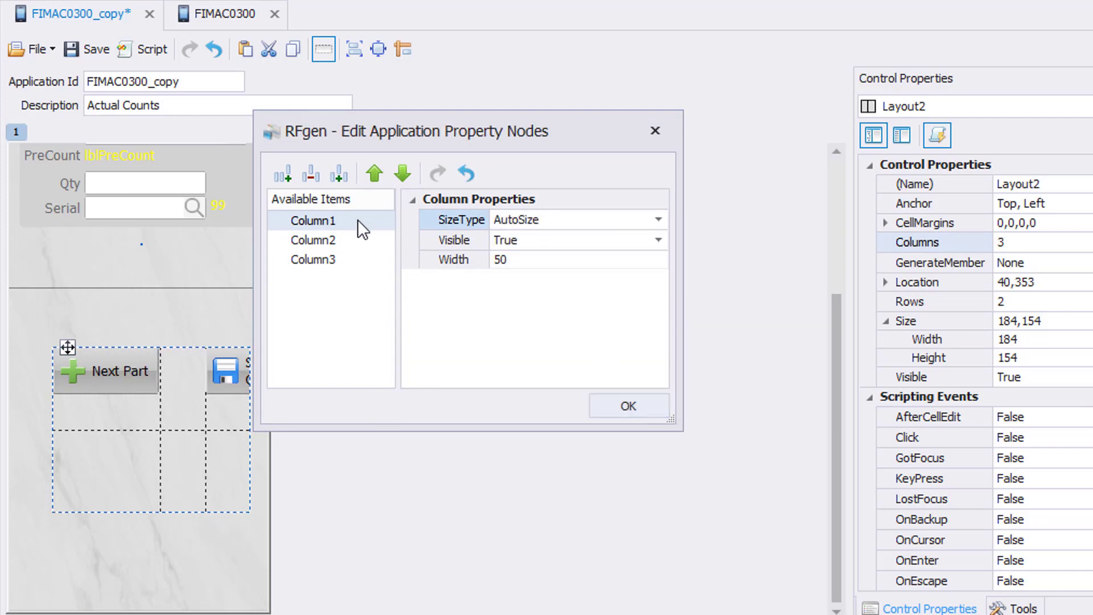
left_click(314, 260)
left_click(658, 218)
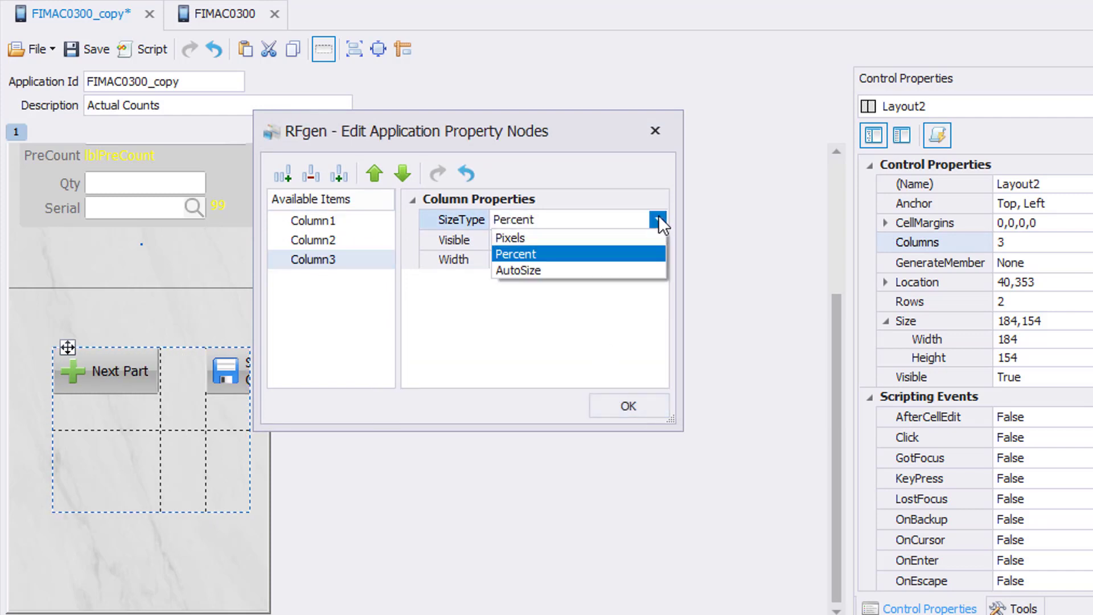
left_click(617, 270)
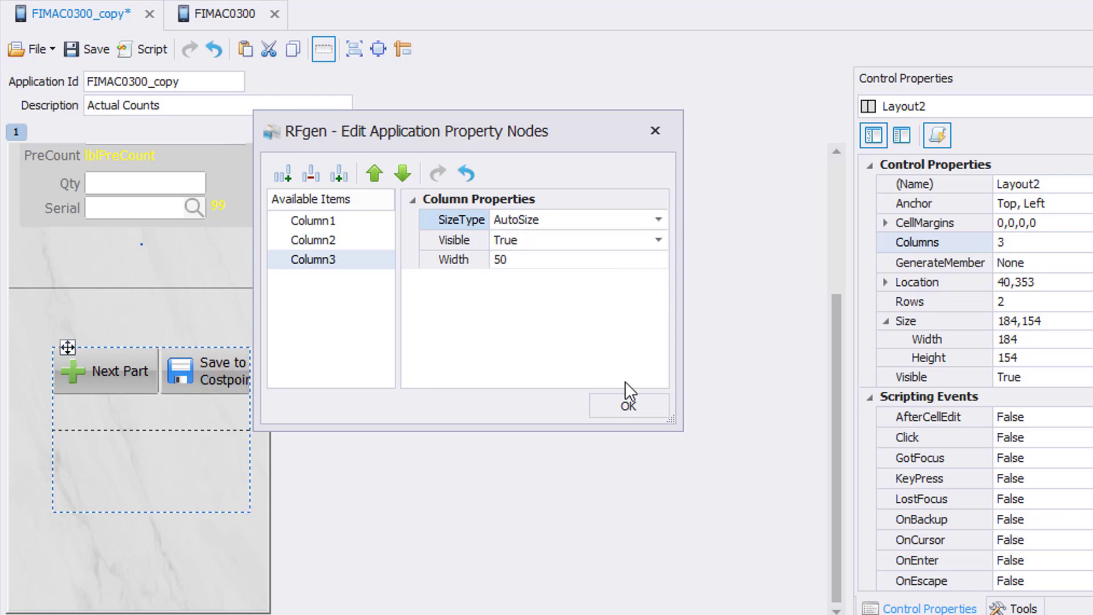
left_click(627, 405)
Step: Set Layout2's width to 220 and move the grid to location 10,338
left_click(1010, 340)
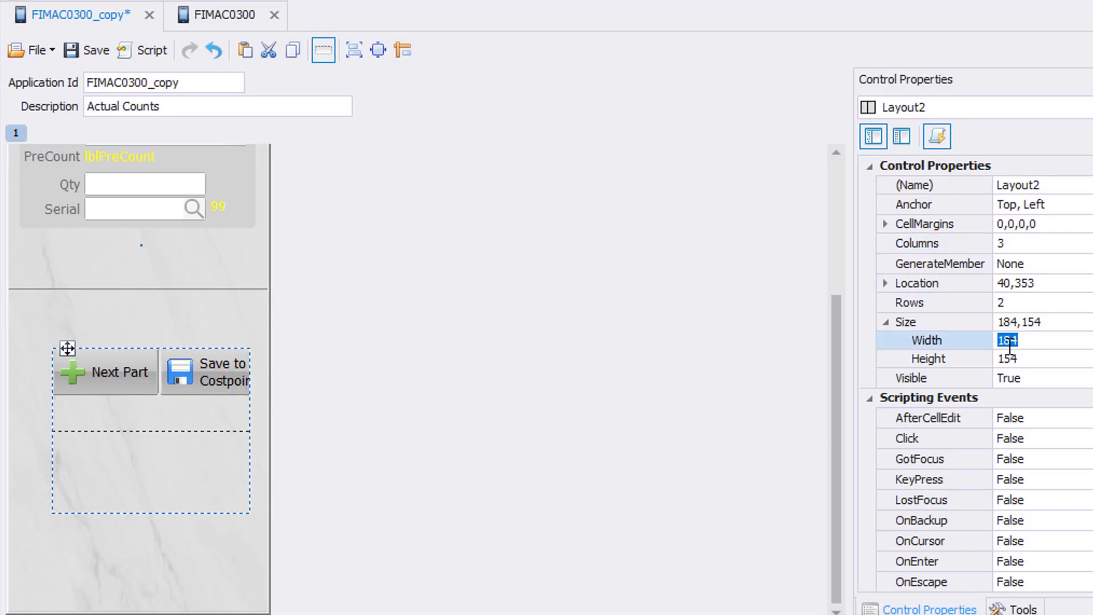
type("220")
key("Return")
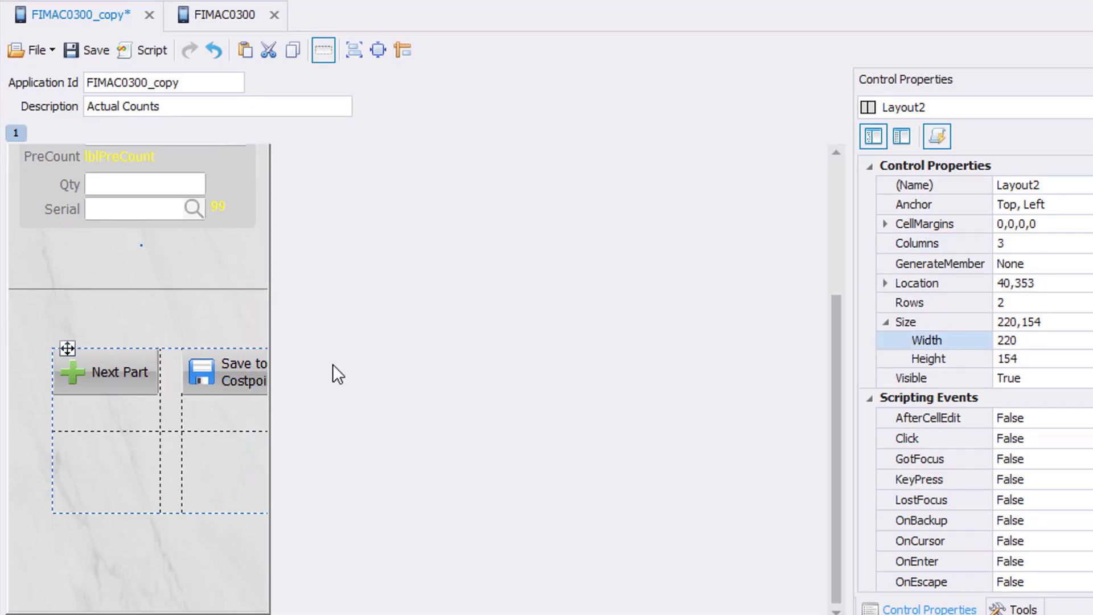
left_click_drag(67, 349, 31, 335)
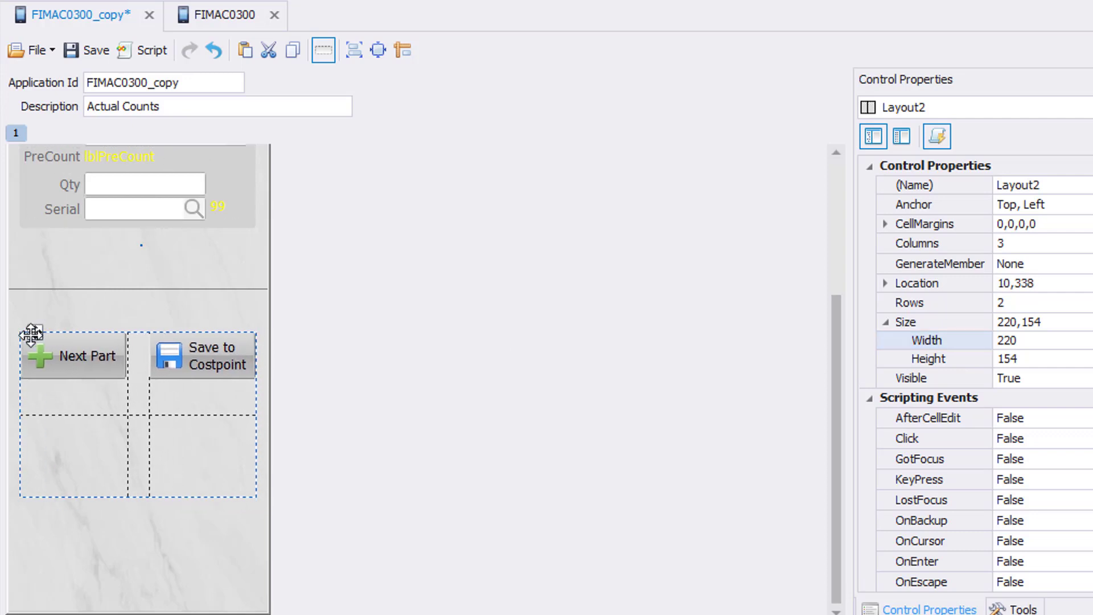
Step: Anchor Layout2 to Top, Left, Right
left_click(1045, 153)
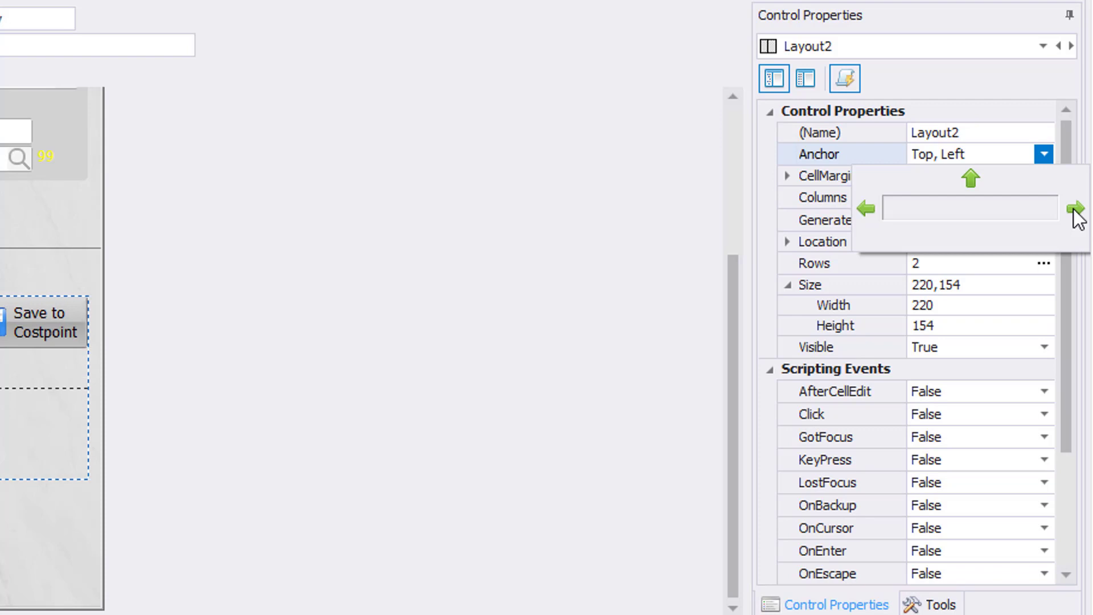
left_click(1075, 211)
left_click(908, 271)
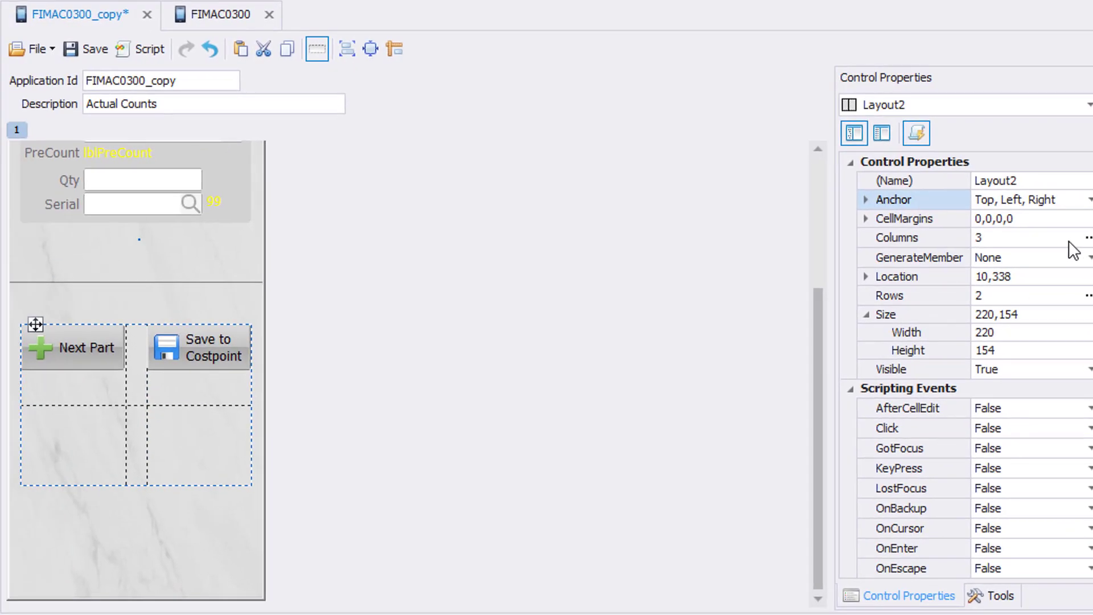
Step: Change the SizeType of Layout2's Column1 and Column3 to Pixels, keeping each width at 100
left_click(1088, 239)
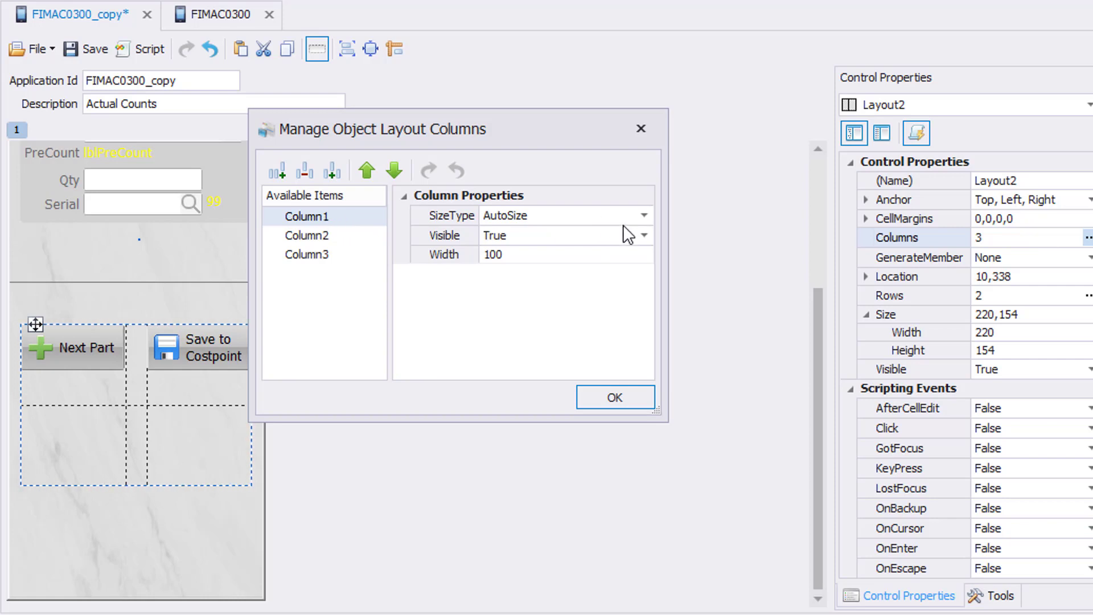
left_click(637, 220)
left_click(607, 233)
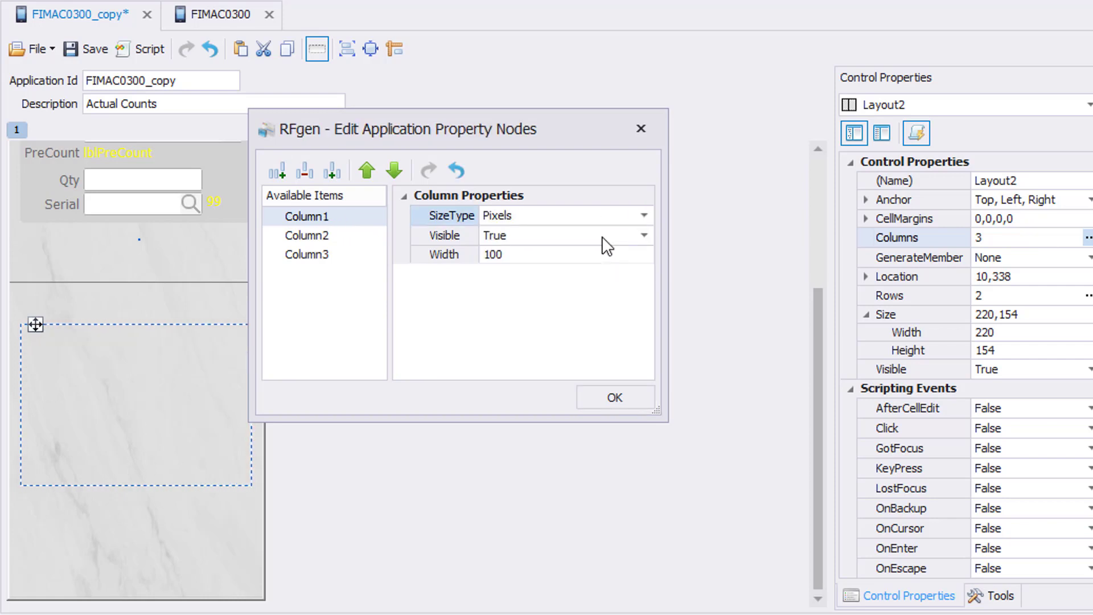
left_click(536, 258)
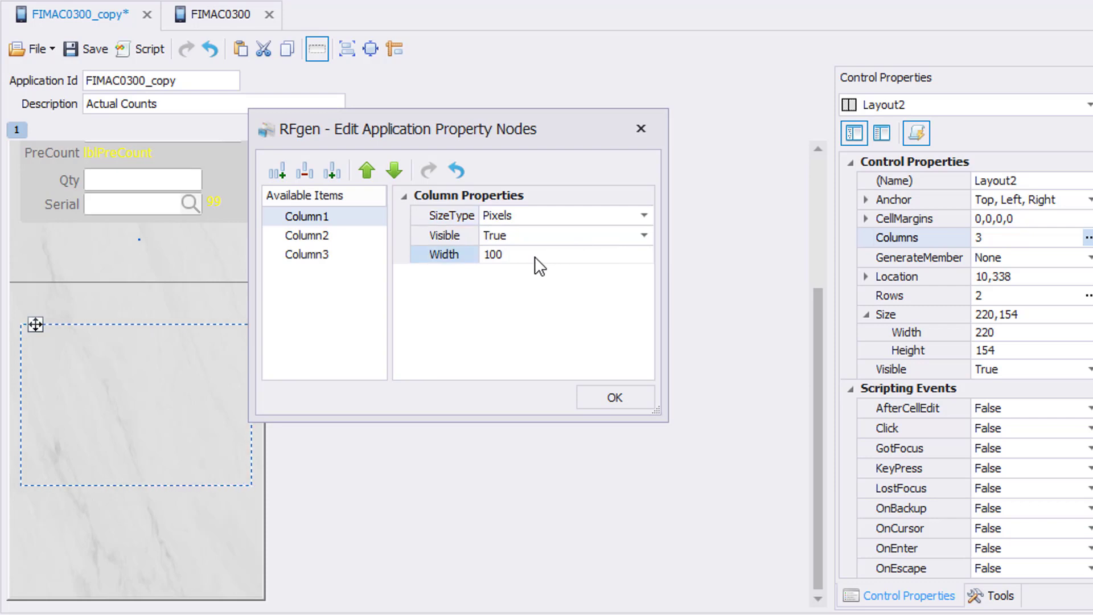
left_click(312, 259)
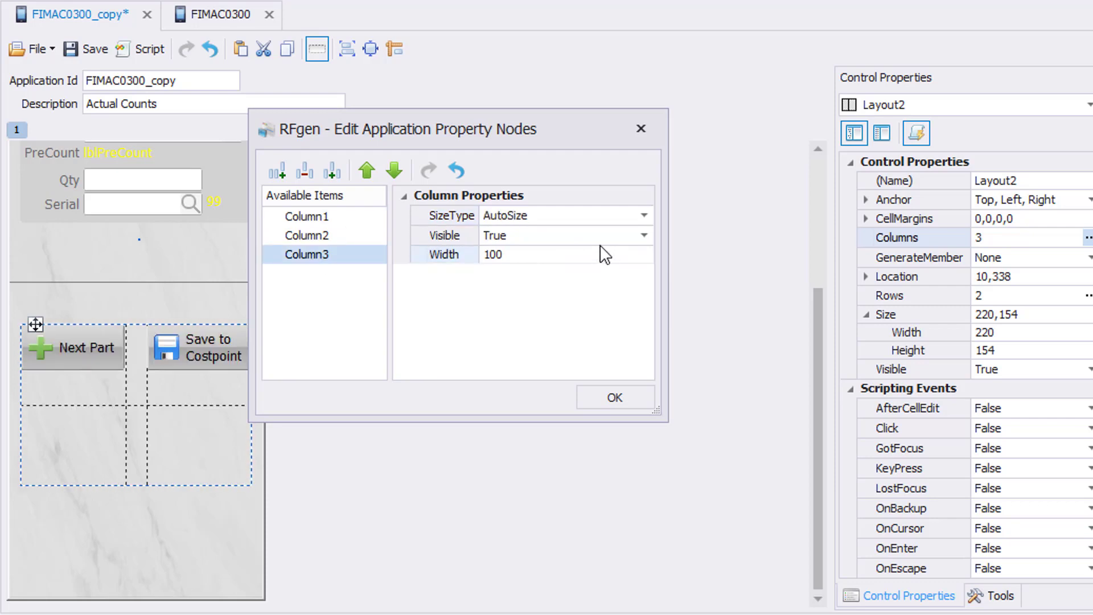
left_click(637, 215)
left_click(556, 234)
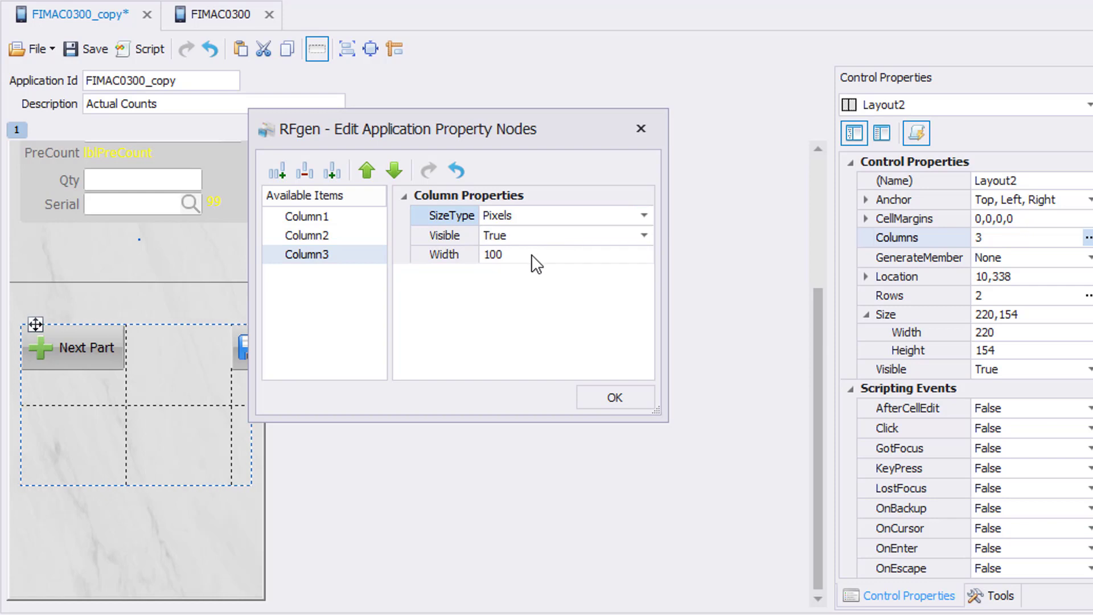
left_click(592, 397)
Step: Set Layout2's Row1 to SizeType AutoSize with a height of 45
left_click(648, 215)
left_click(620, 261)
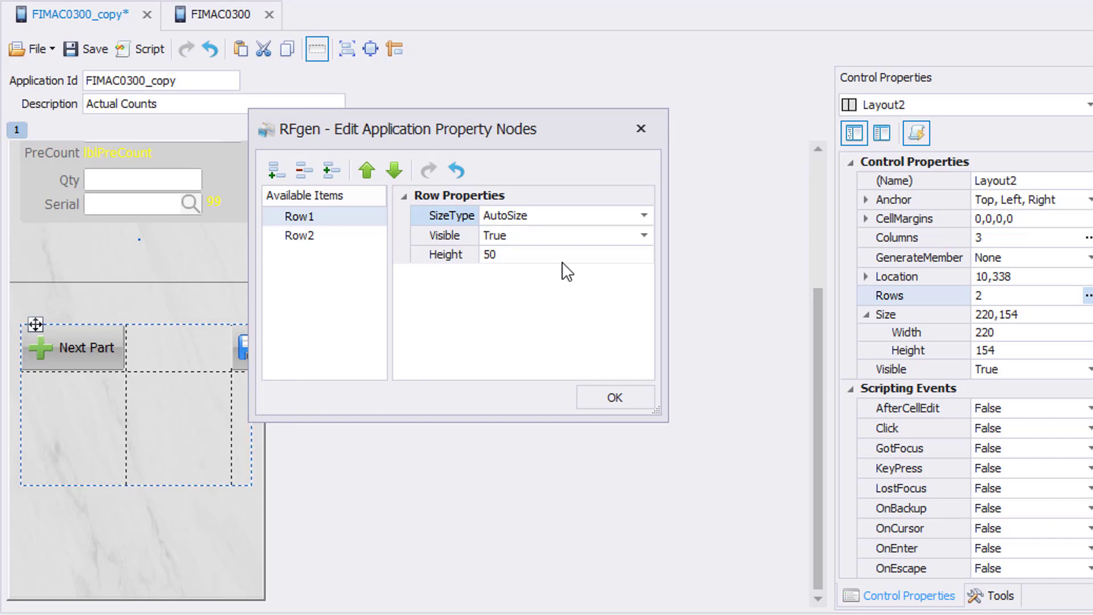
left_click(497, 259)
type("45")
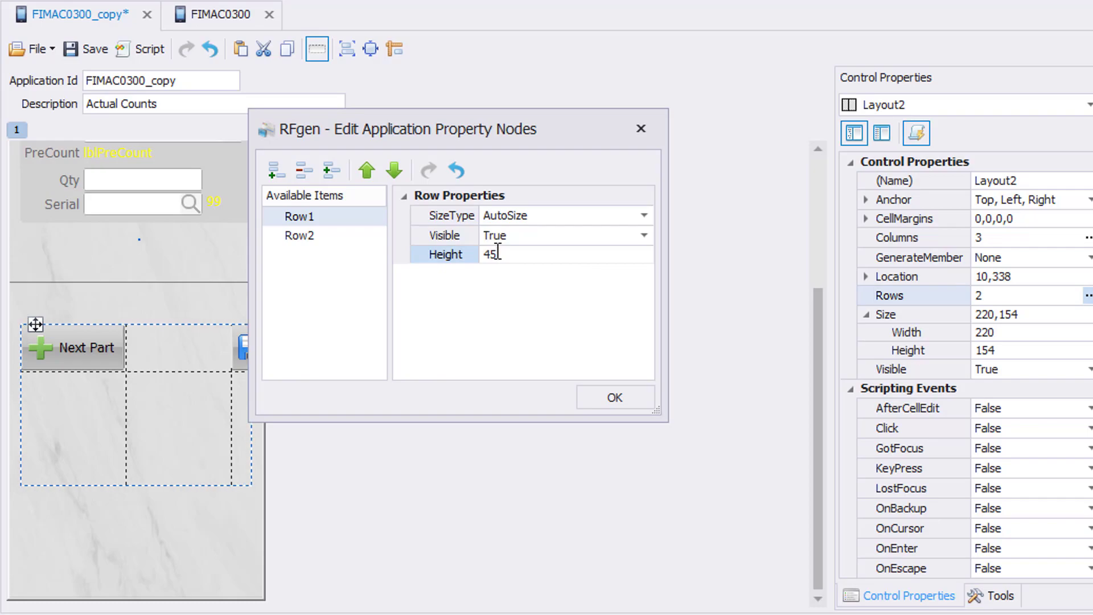
left_click(614, 397)
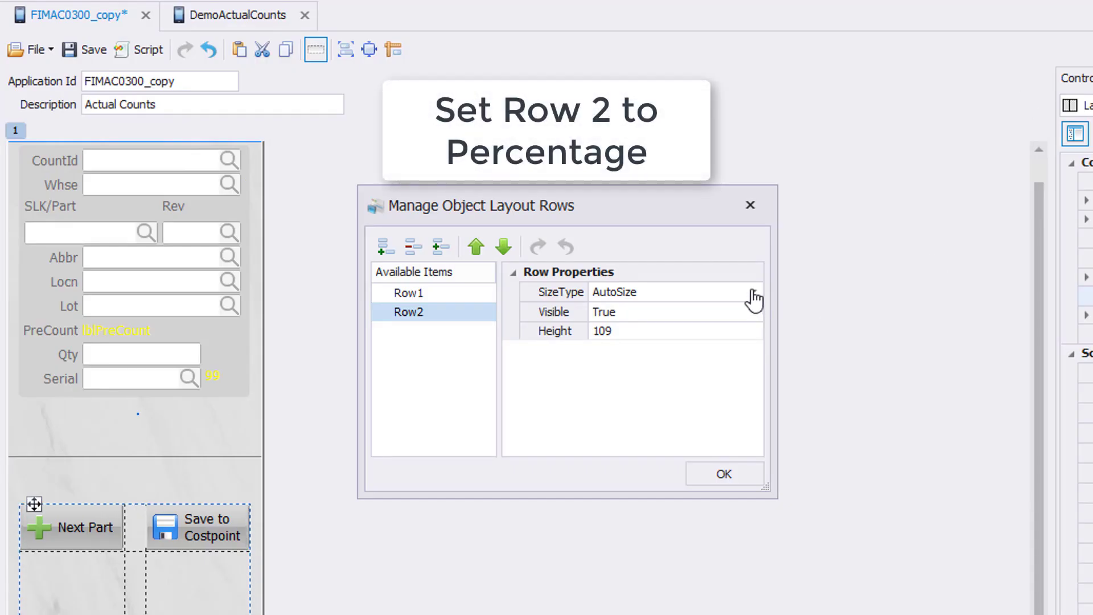
Step: Set Row2's SizeType to Percent and move Layout2 up to location 10,248, just beneath the panel
left_click(753, 291)
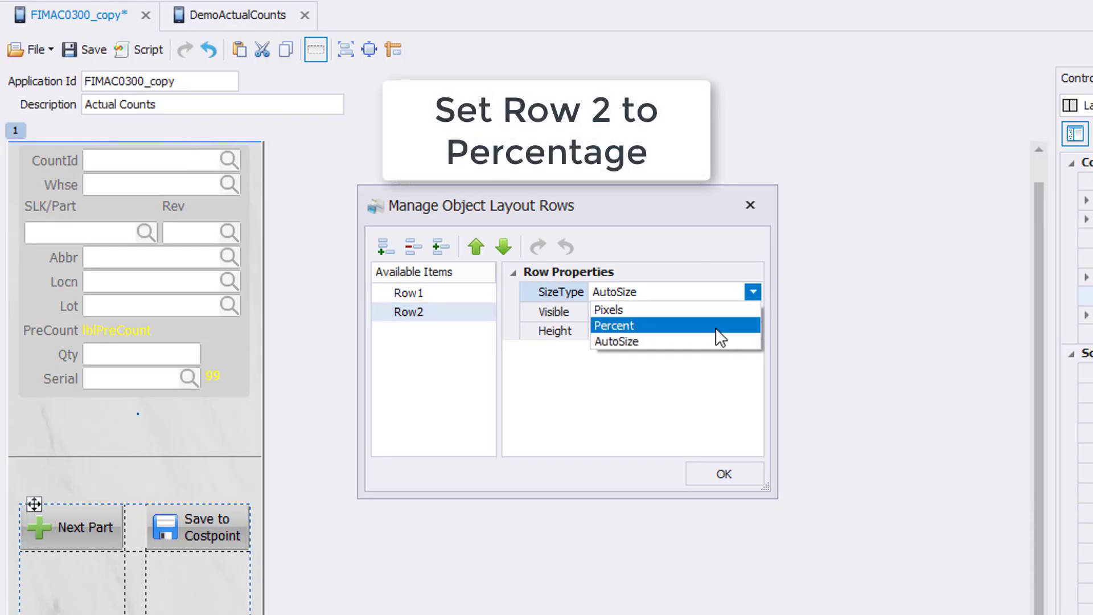
left_click(717, 330)
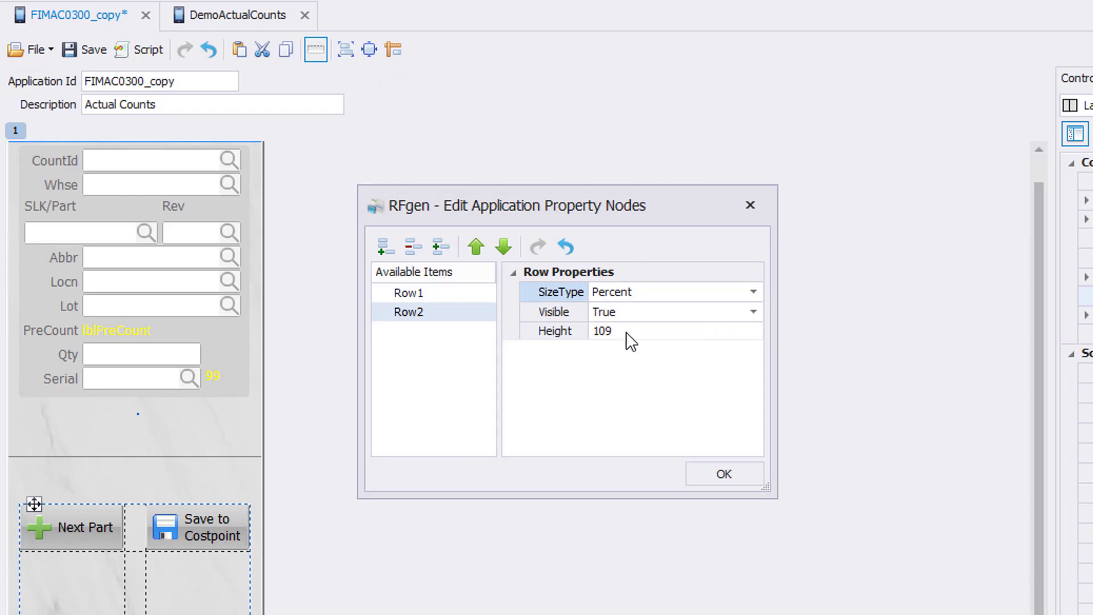
left_click(724, 473)
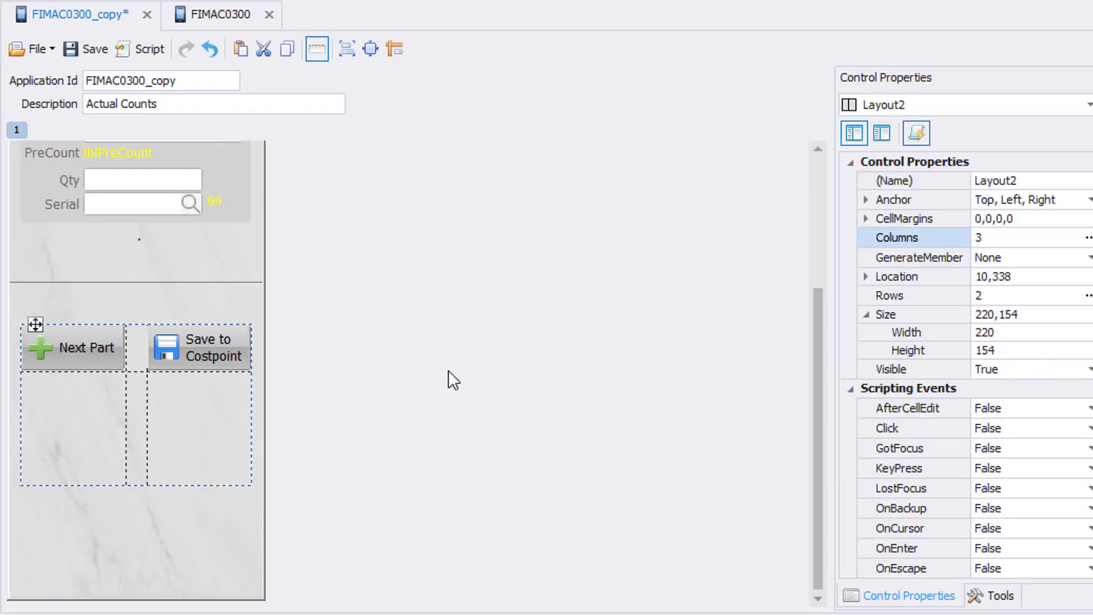
left_click_drag(36, 327, 35, 231)
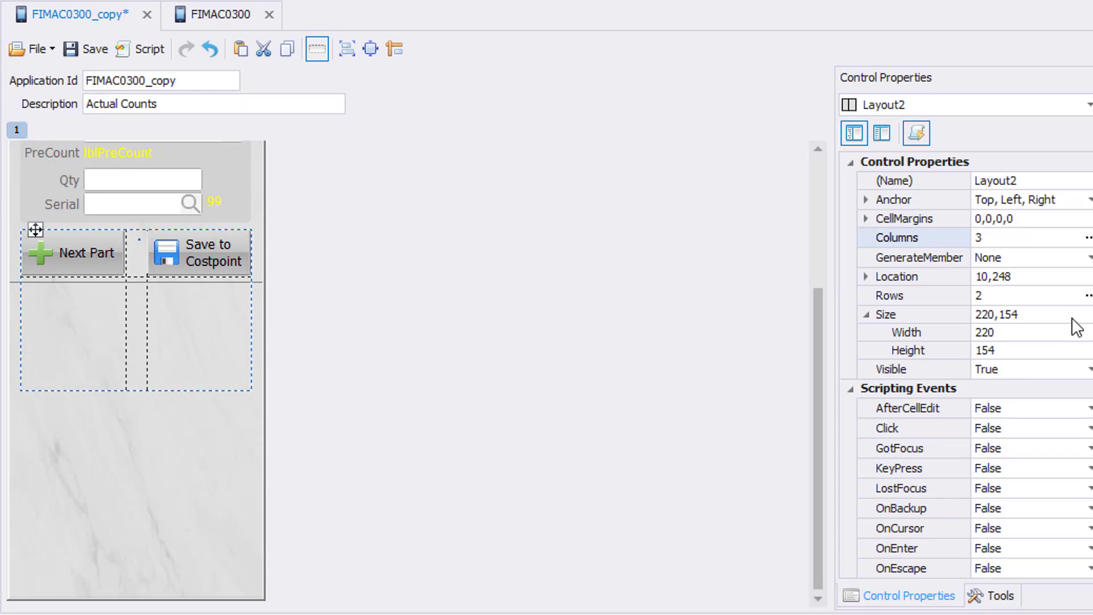
Step: Set the form's height to 320 and save the application
left_click(911, 295)
left_click(1088, 105)
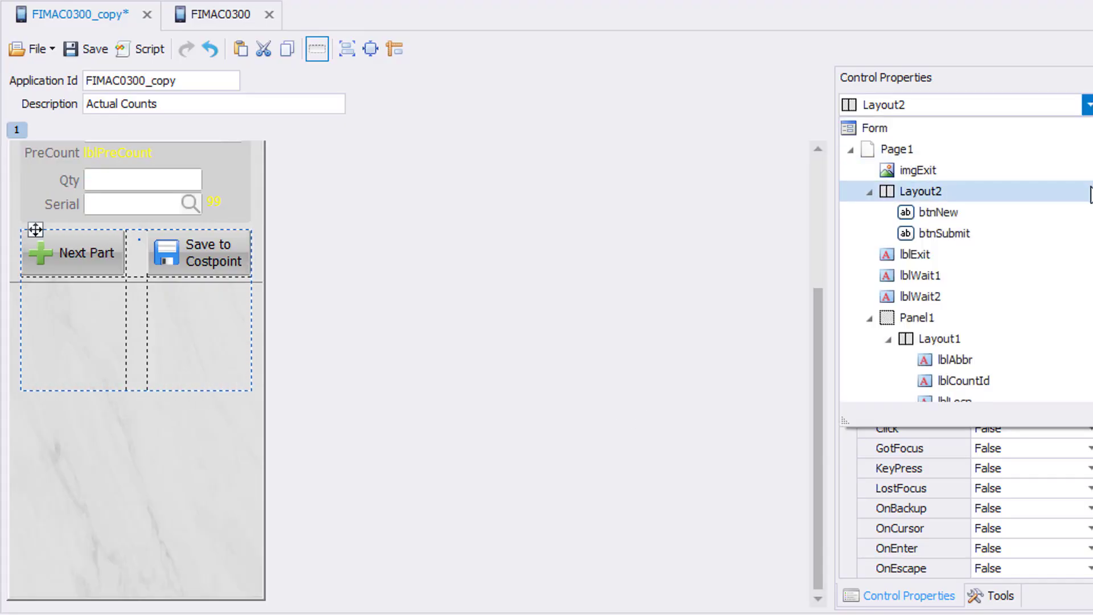
left_click(1058, 128)
scroll(1003, 434, "down", 5)
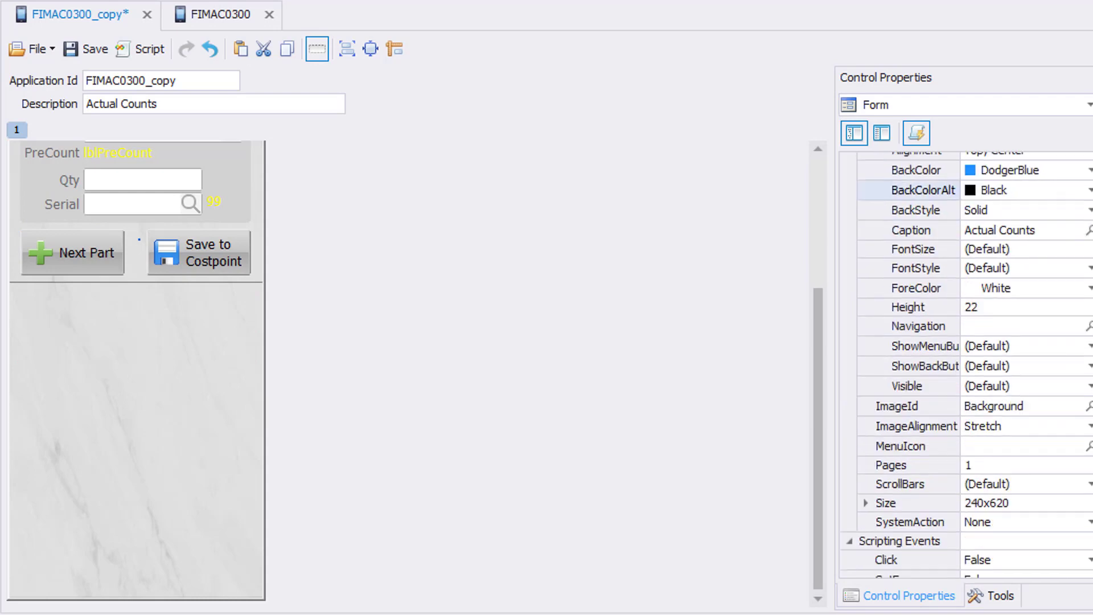
left_click(1004, 434)
left_click(866, 427)
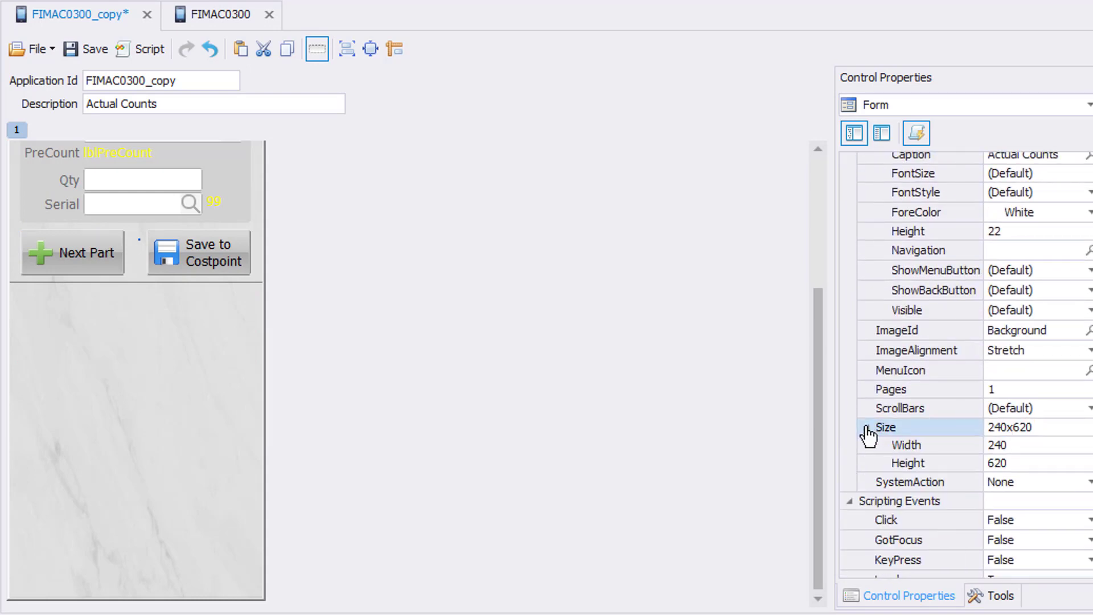
left_click(1006, 466)
type("320")
key("Return")
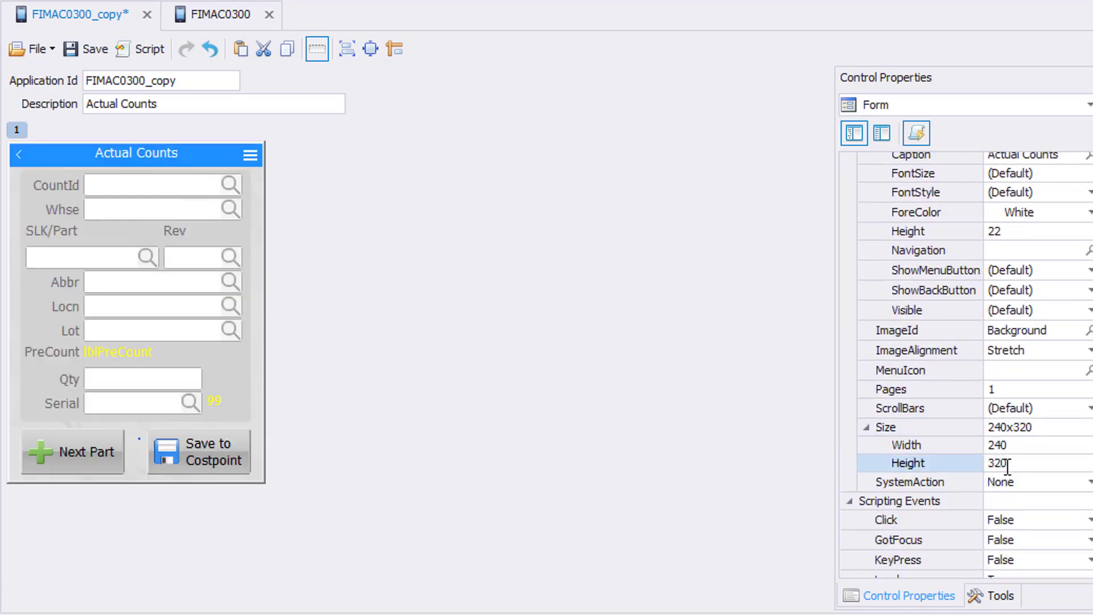
left_click(77, 53)
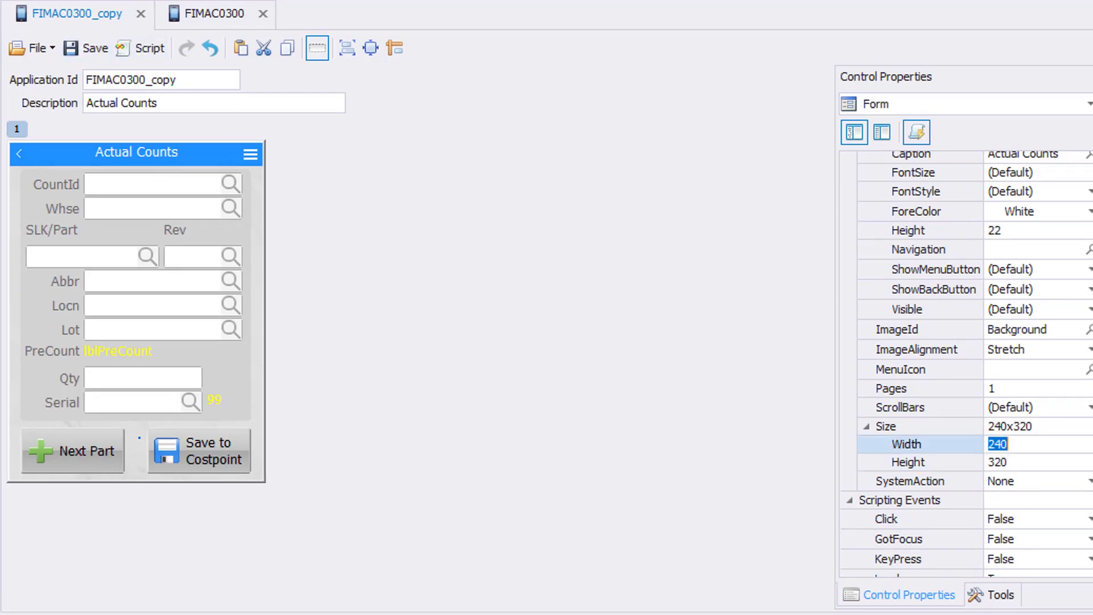
Step: Set the form's width to 300 to test how the anchored panel and layouts resize
left_click(997, 446)
left_click(998, 463)
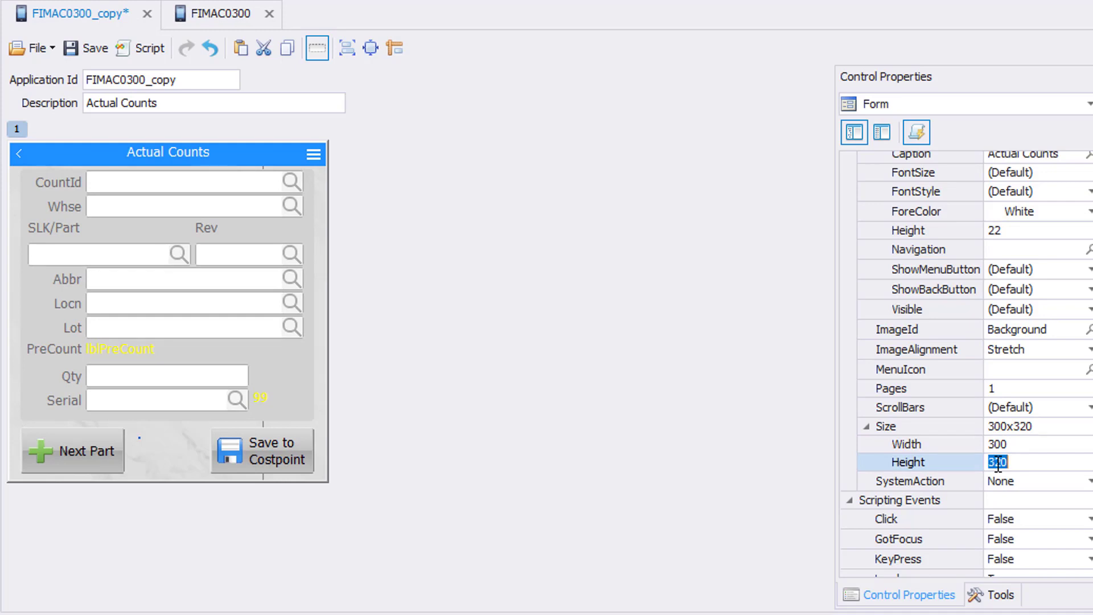
key("Return")
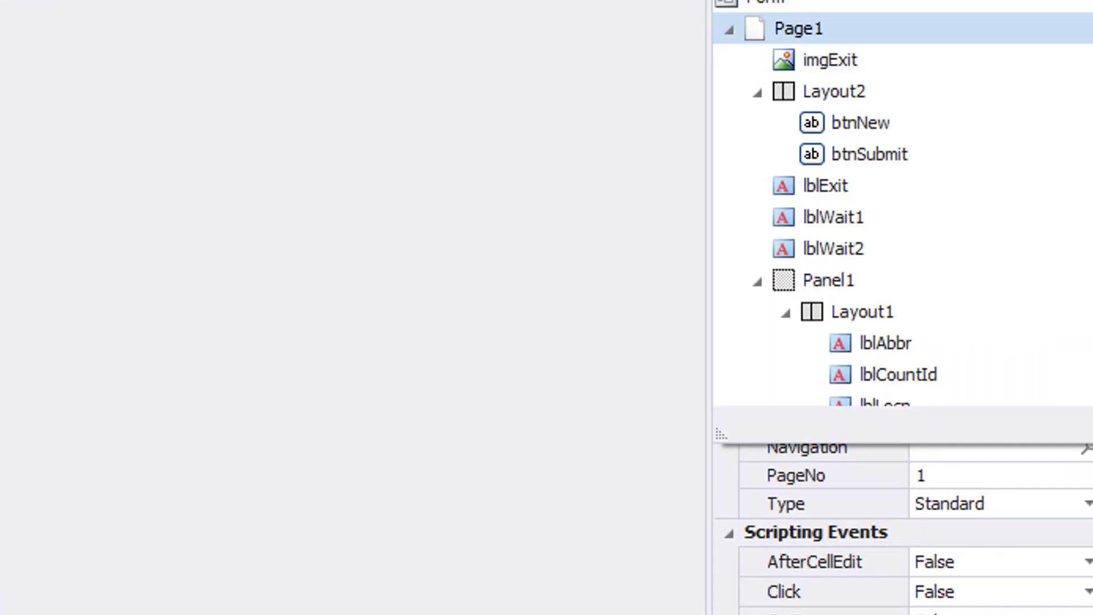
Step: Set the ScrollBars property of Panel1 to None
left_click(843, 279)
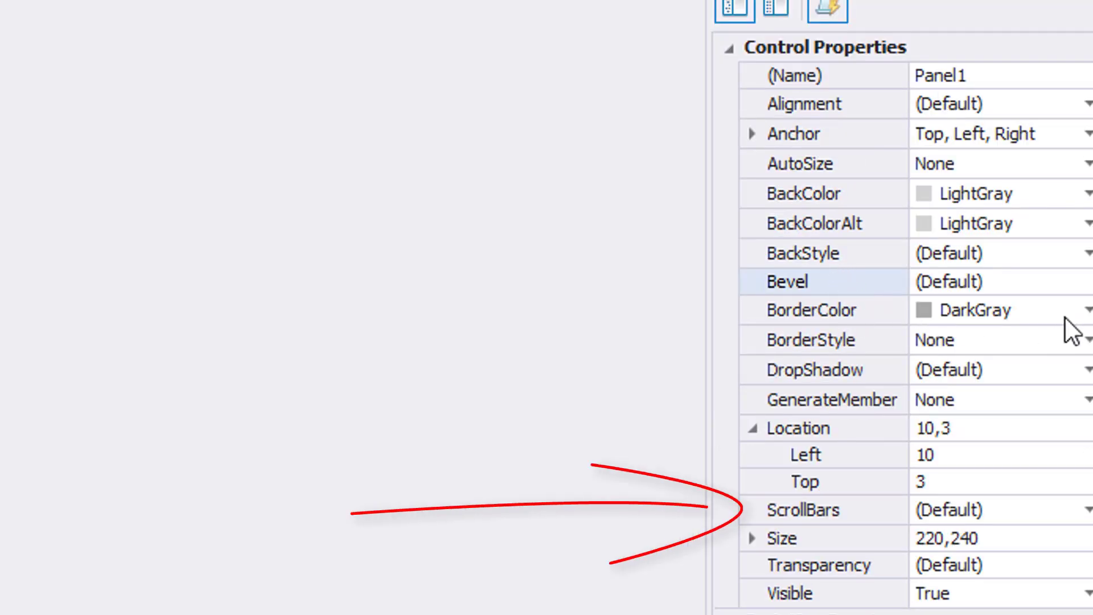
left_click(1088, 510)
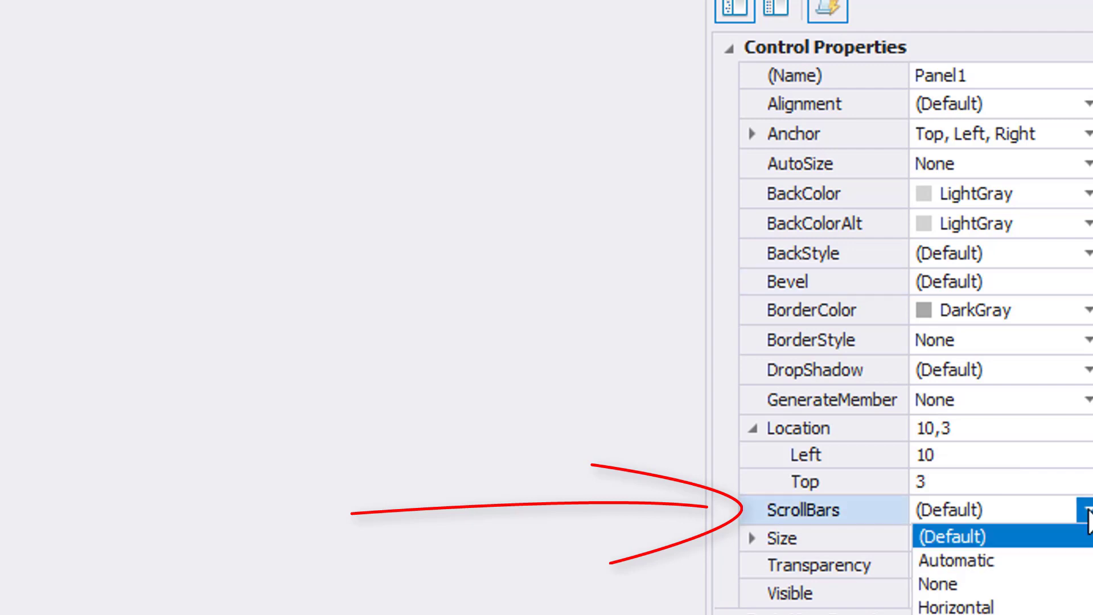
left_click(1023, 590)
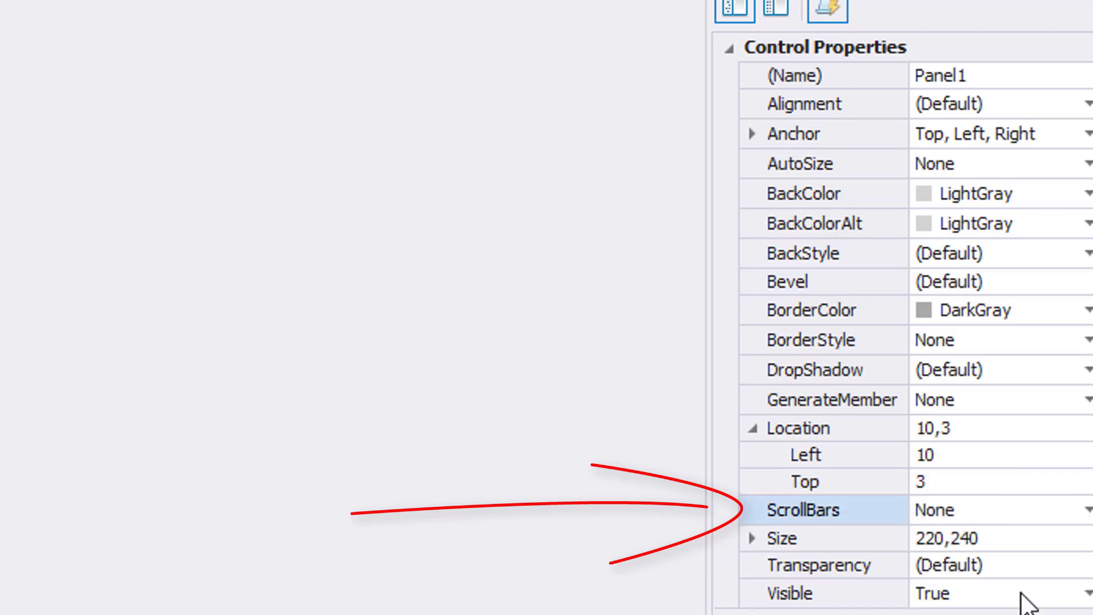